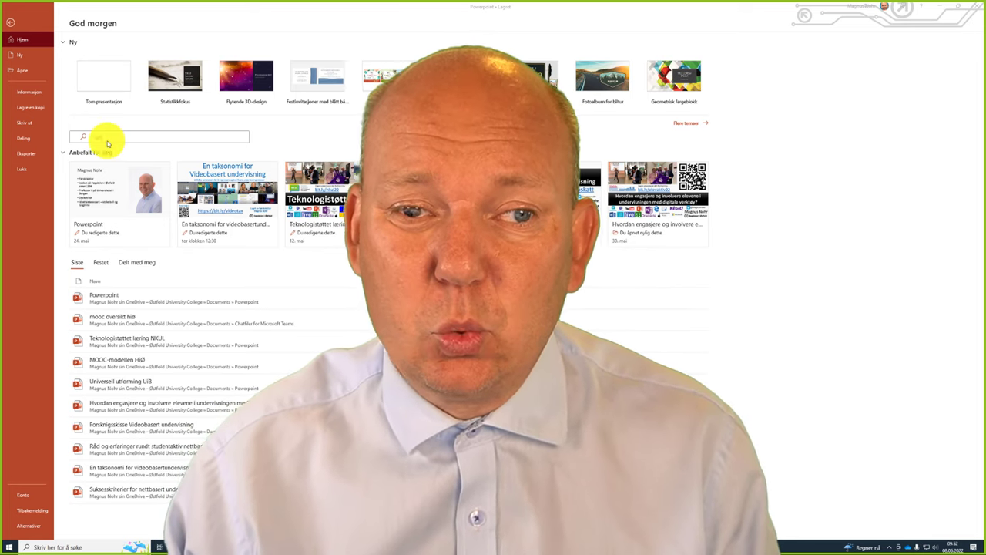
- Leave the start screen and return to the 'Sett inn Stockbilder' slide in Normal view
click(12, 25)
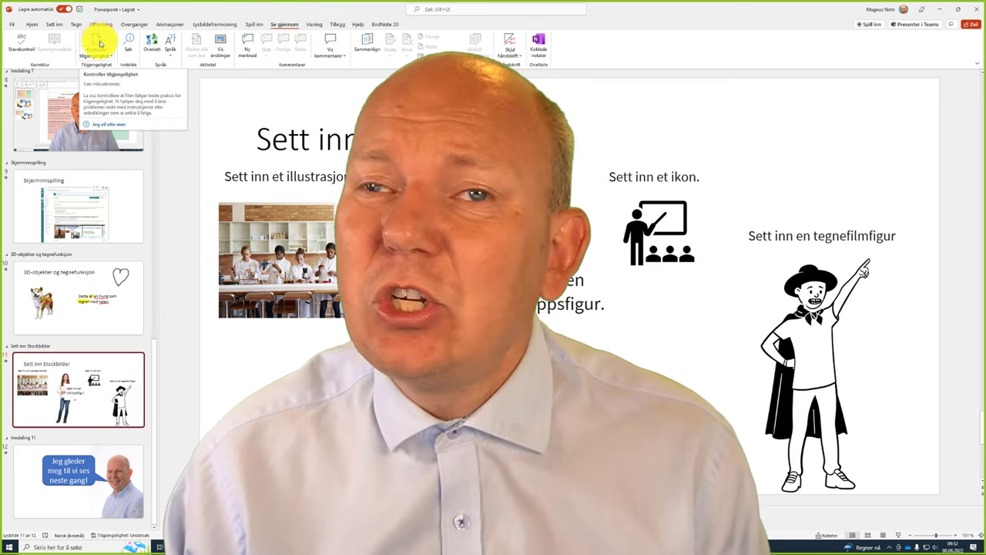
- Run the accessibility check and jump to slide 2, flagged for a missing title
click(100, 44)
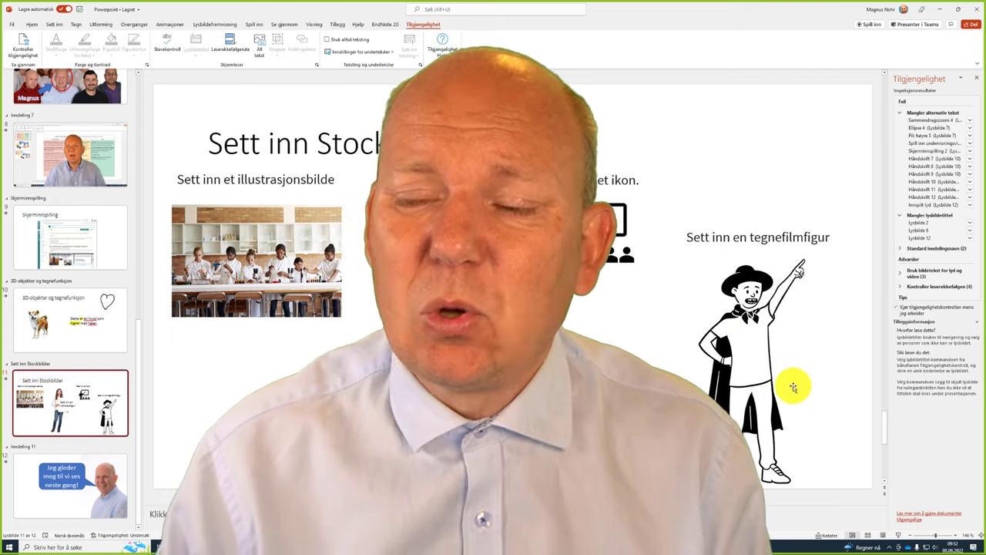
click(929, 224)
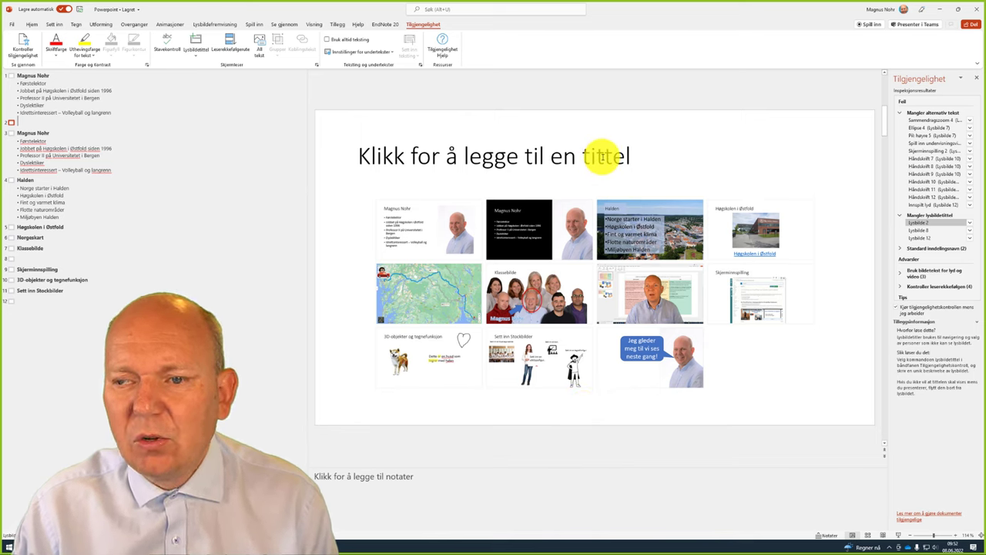
- Title slide 2 'Zoom i PowerPoint'
click(603, 156)
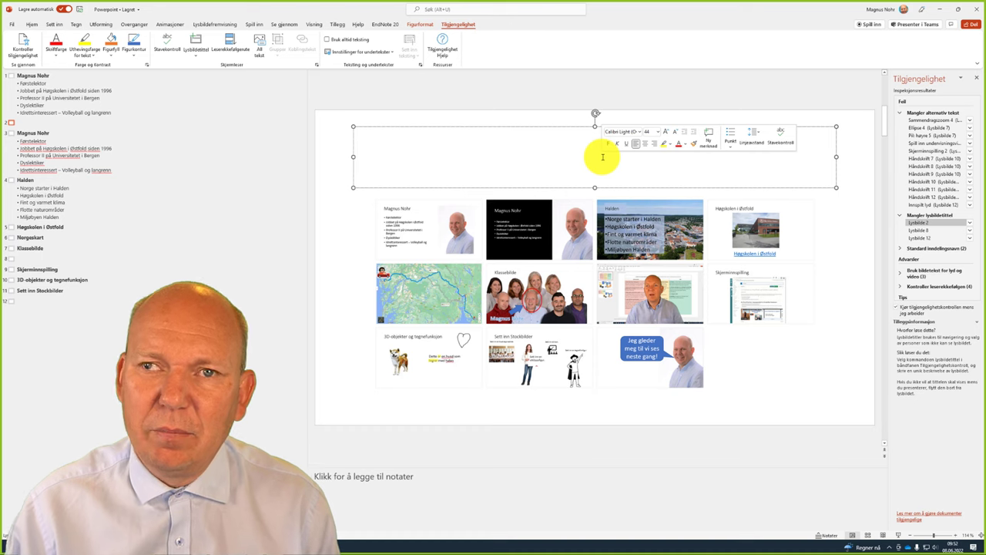
text(Zoom i PowerPoint)
click(799, 367)
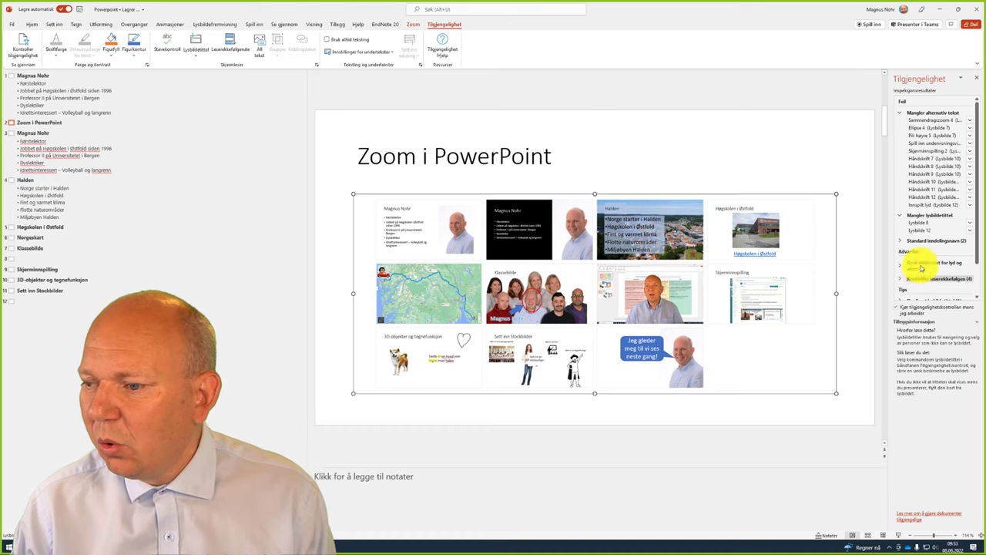
- Go to untitled slide 8 and select its embedded video
click(919, 225)
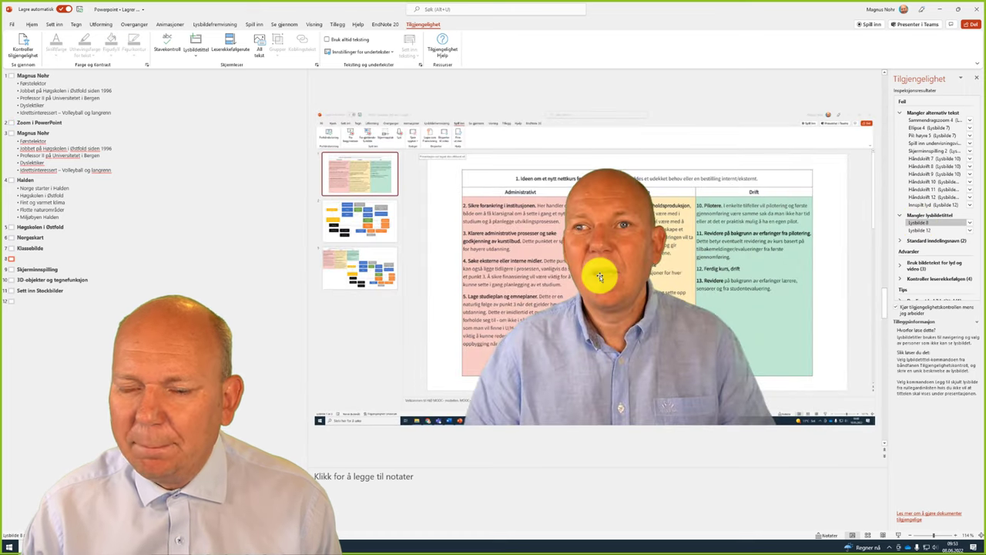
mouse_move(571, 285)
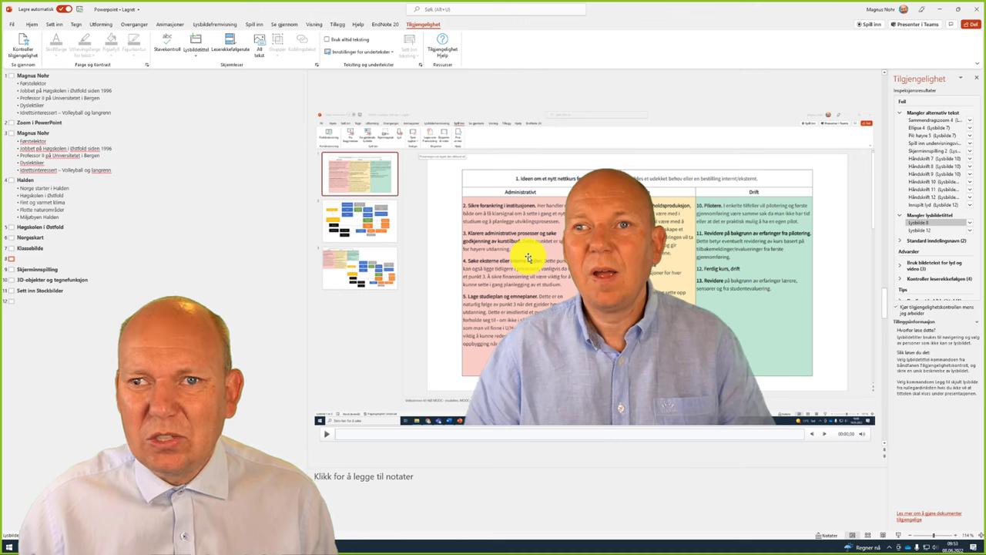
click(550, 321)
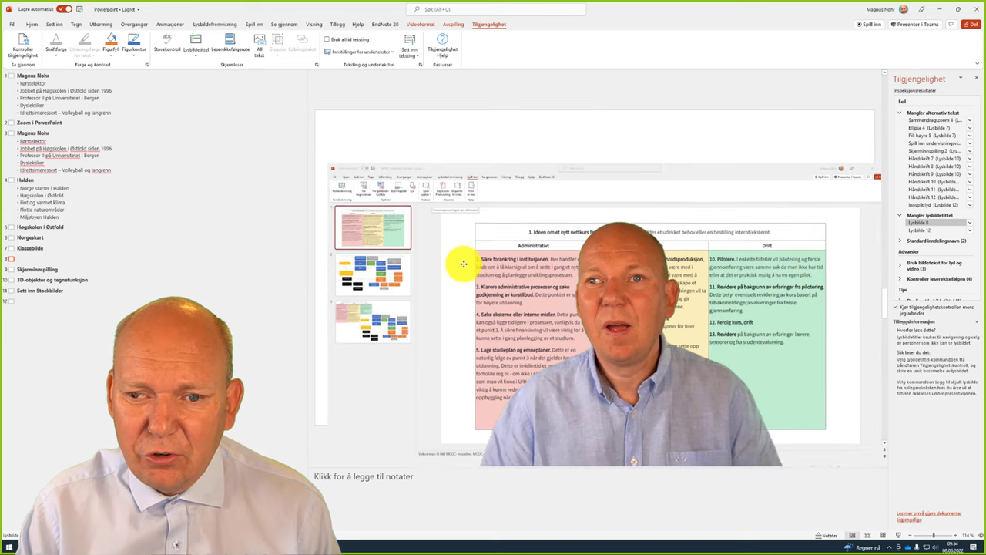
- Apply the Bare tittel (Title Only) layout to the video slide
click(455, 286)
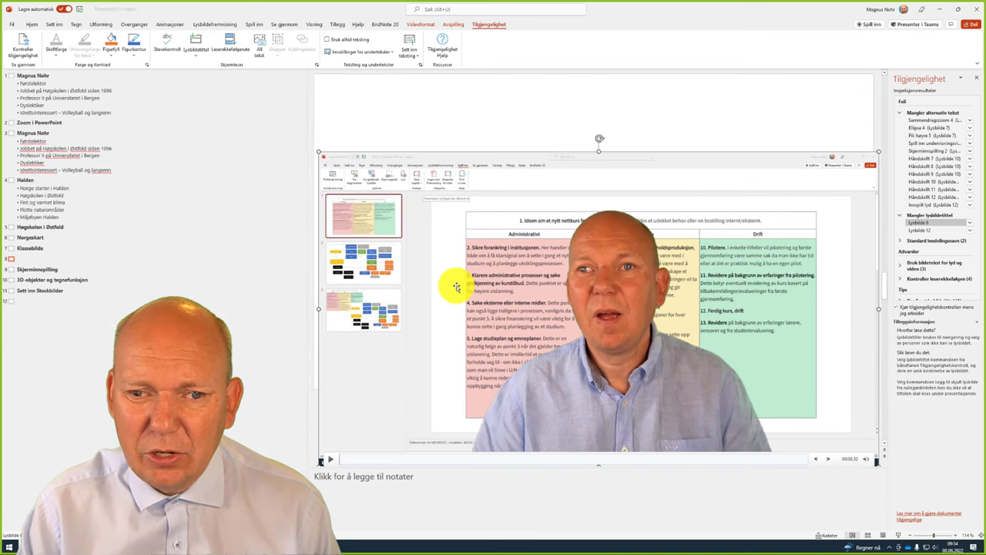
click(31, 23)
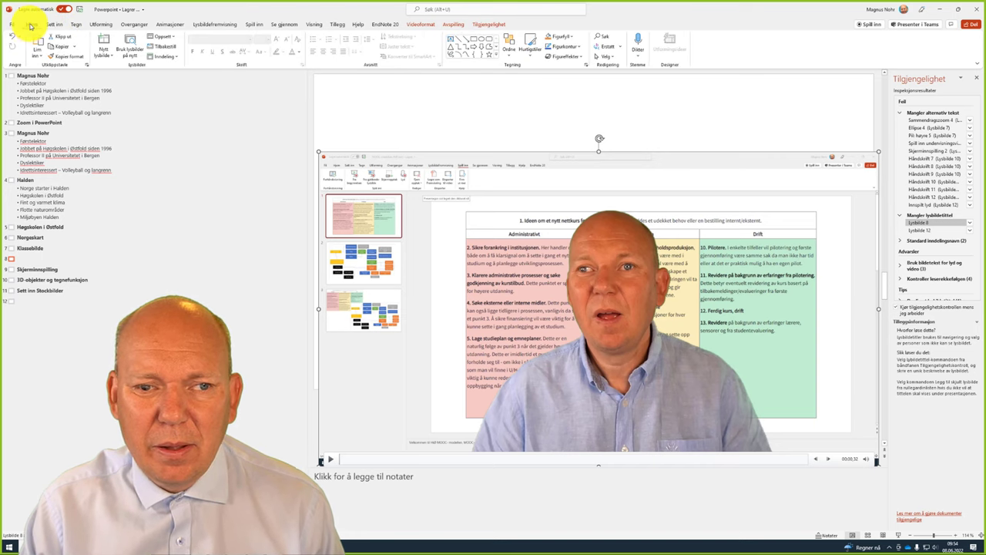
click(58, 27)
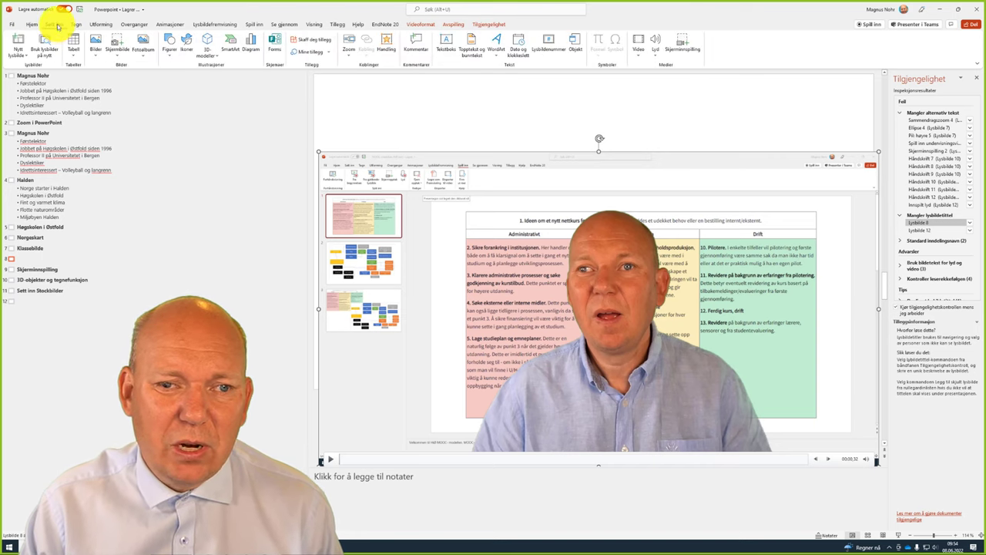
click(31, 26)
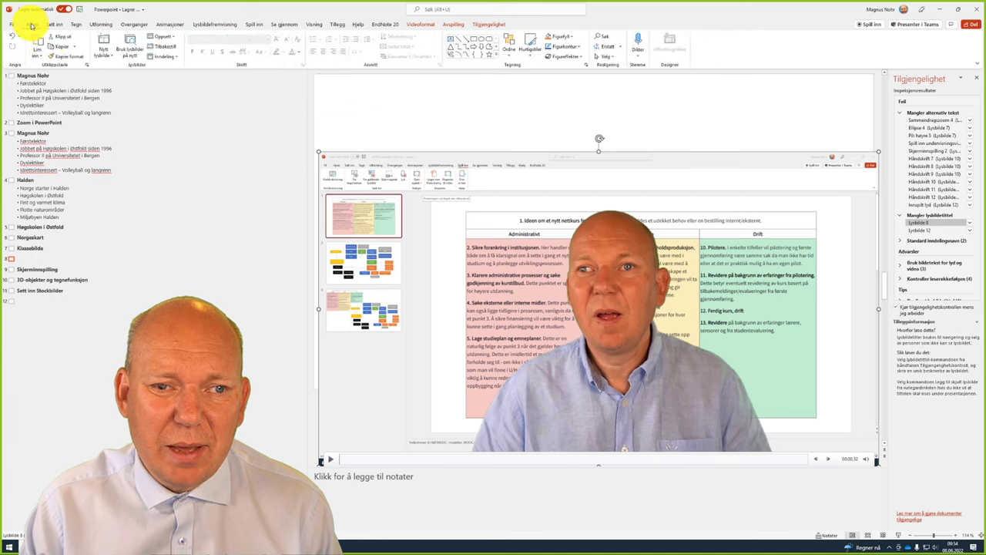
click(160, 36)
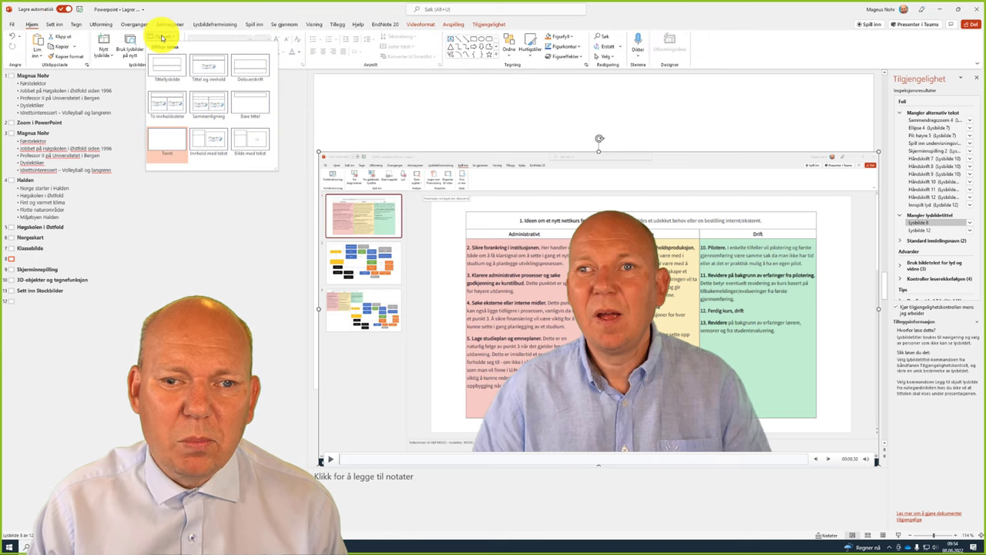
click(255, 109)
- Title the slide 'Spill inn video' and move the video higher
click(467, 105)
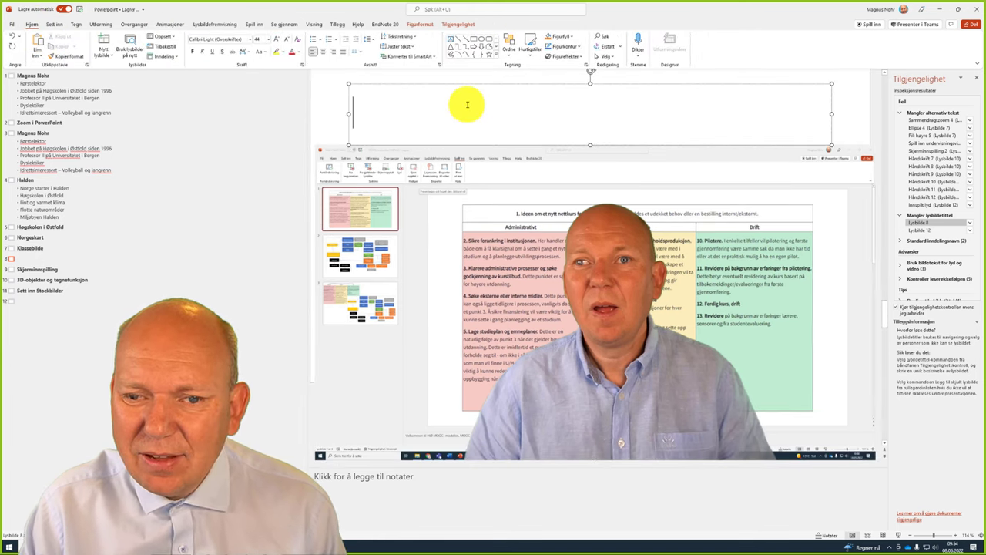
text(Spill)
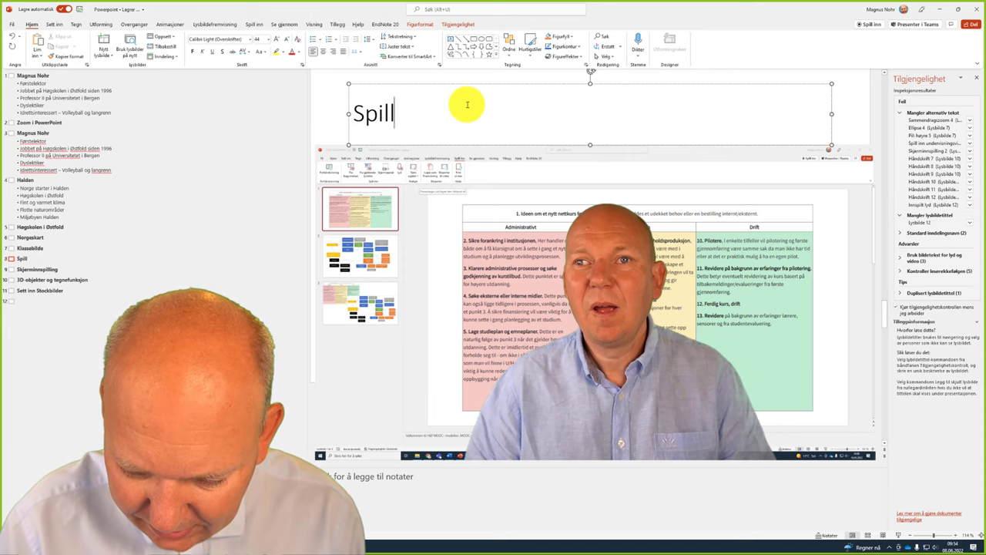
text( inn video)
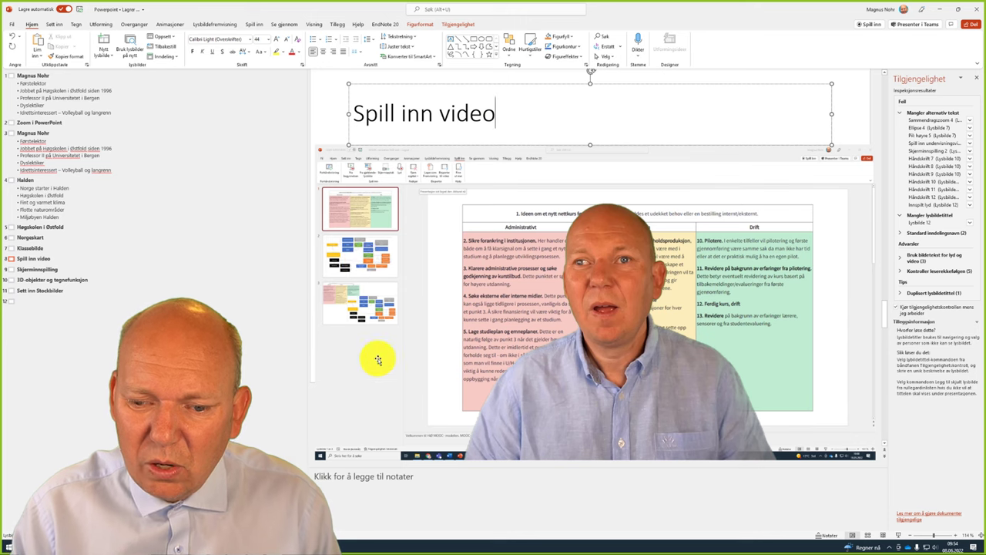
mouse_move(378, 360)
mouse_down()
mouse_move(373, 277)
mouse_move(460, 249)
mouse_up()
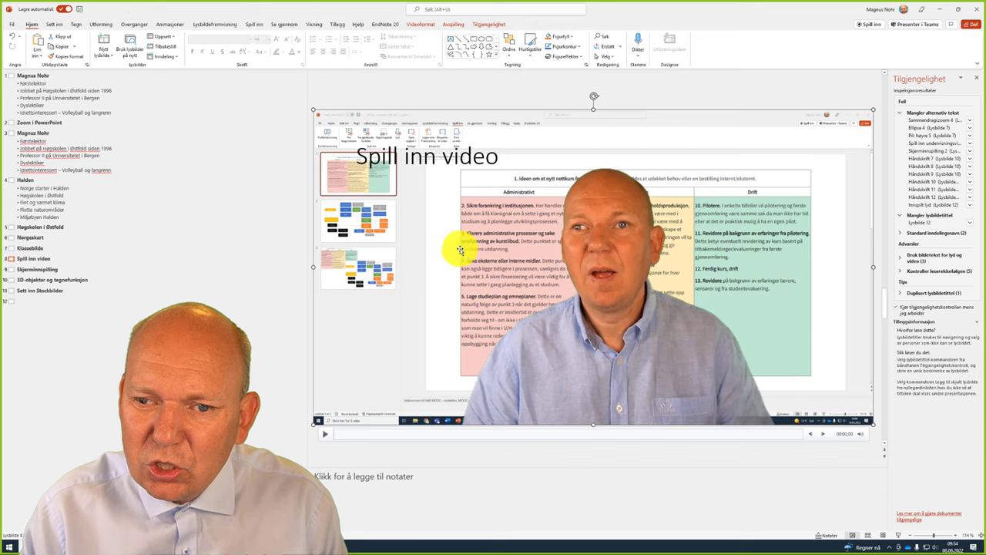
click(469, 158)
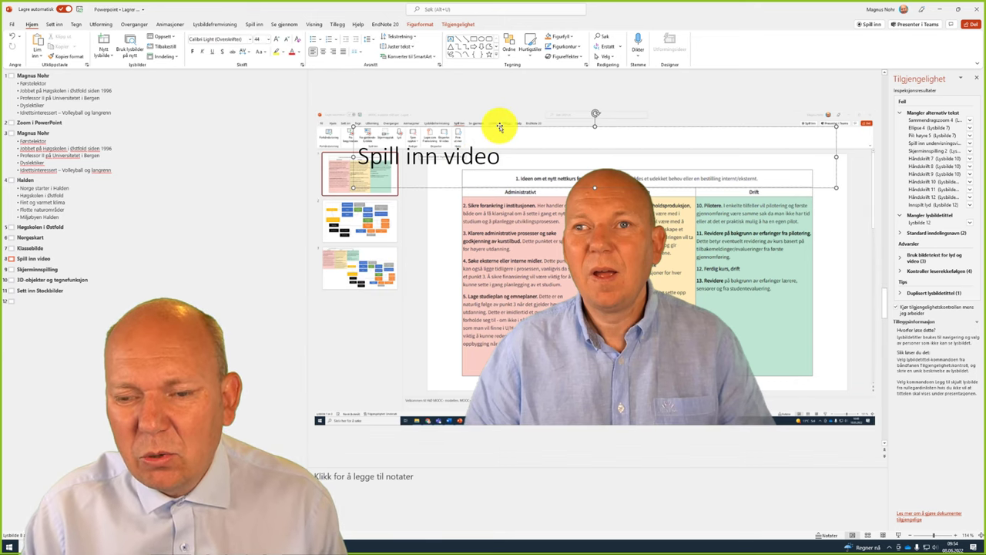
- Send the 'Spill inn video' title box behind the video, then deselect
right_click(499, 126)
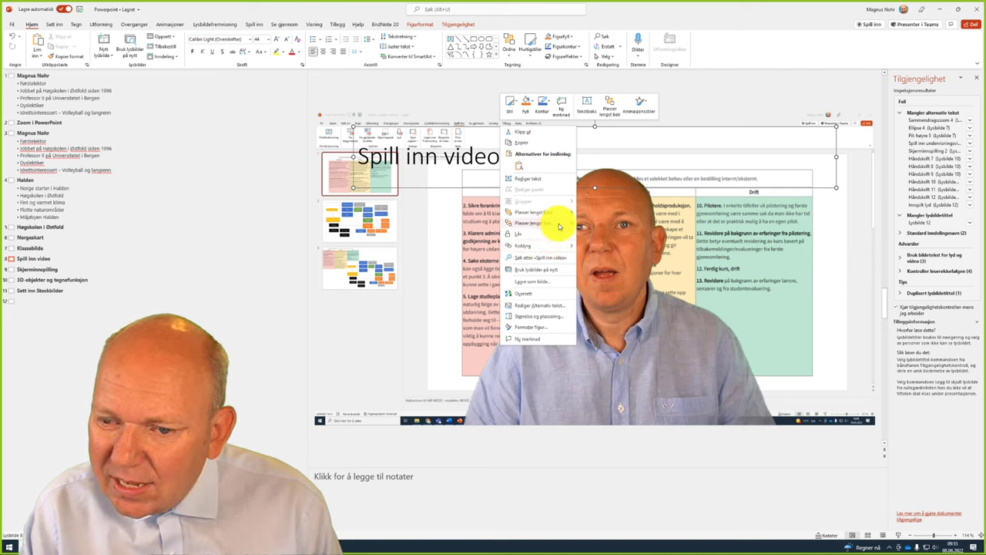
click(557, 225)
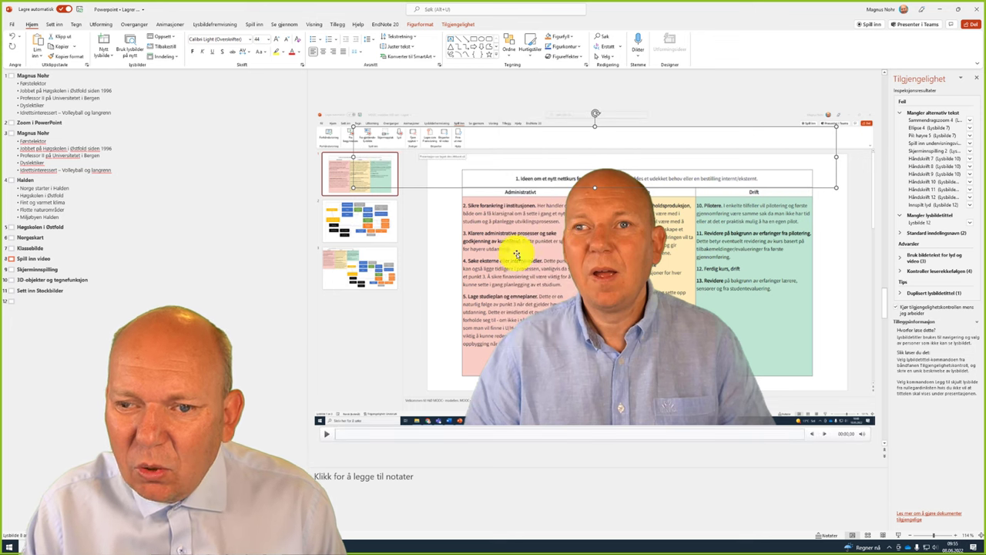
click(468, 455)
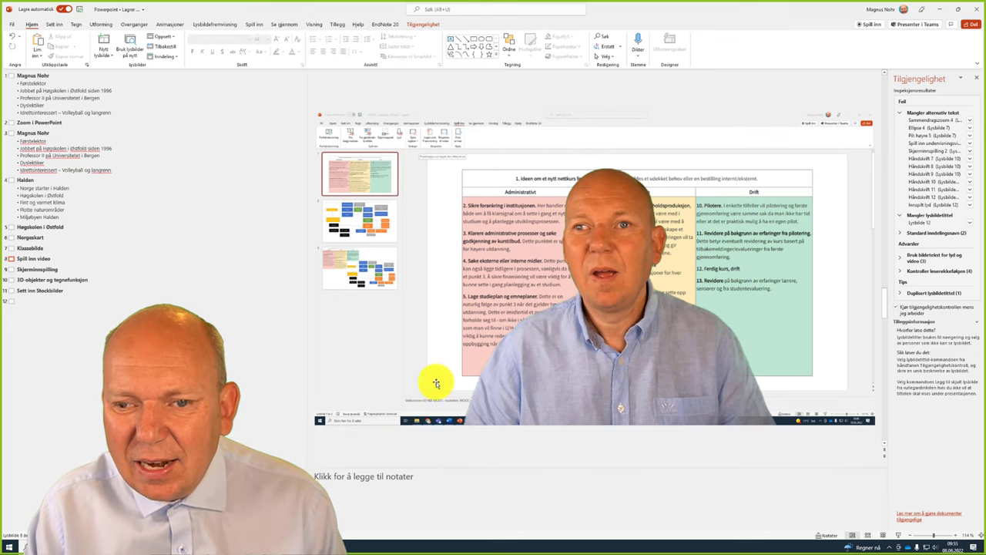
mouse_move(433, 143)
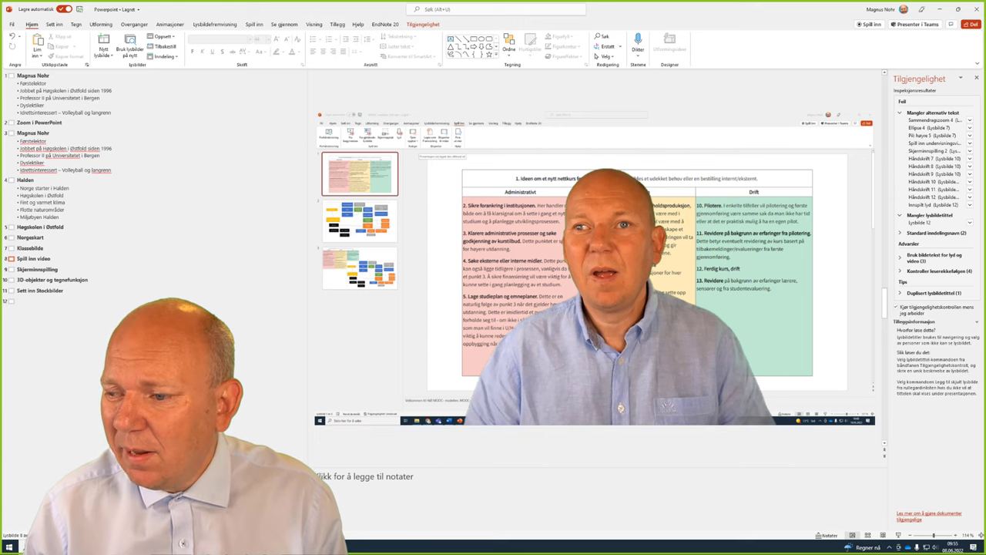
- Go to slide 12 and give it the Title Only layout
click(927, 223)
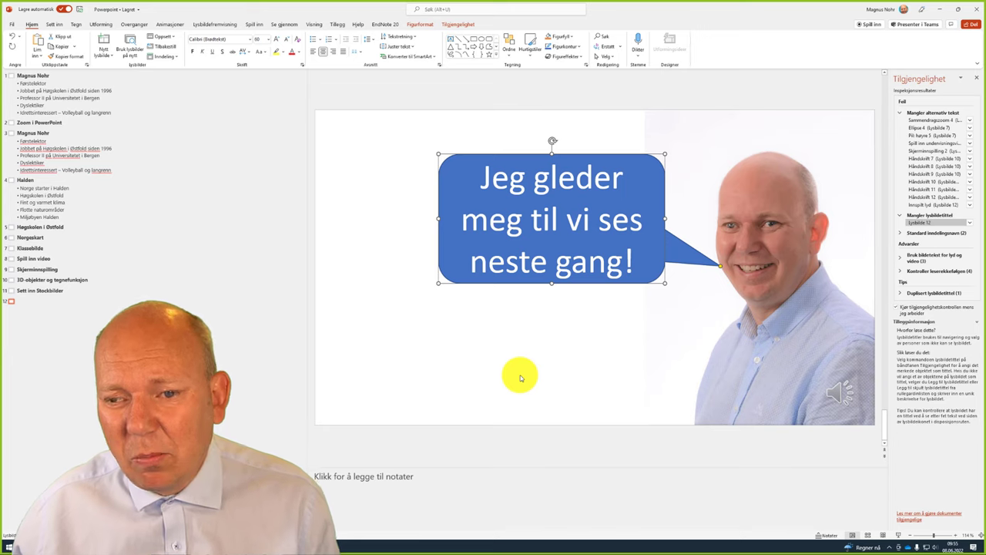
click(410, 309)
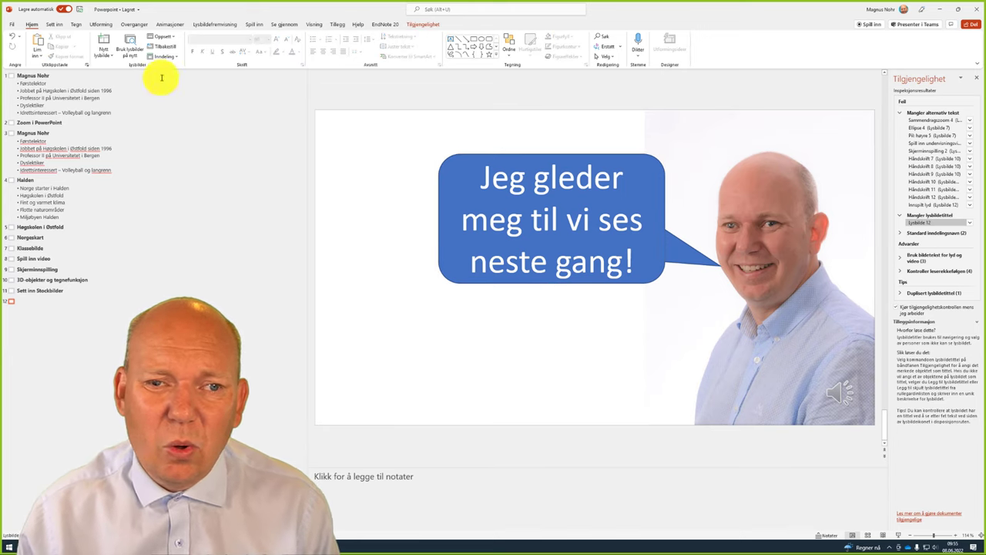
click(158, 39)
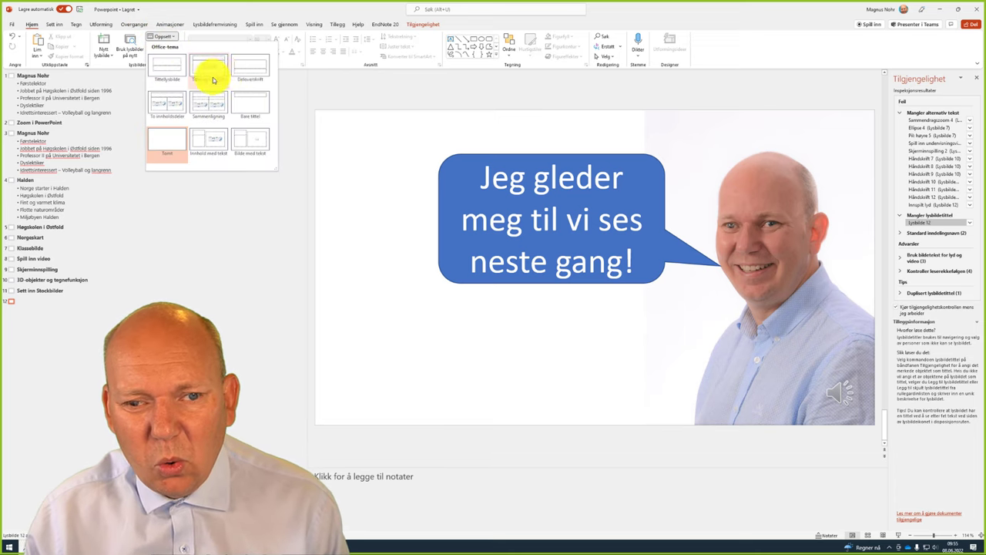
click(254, 104)
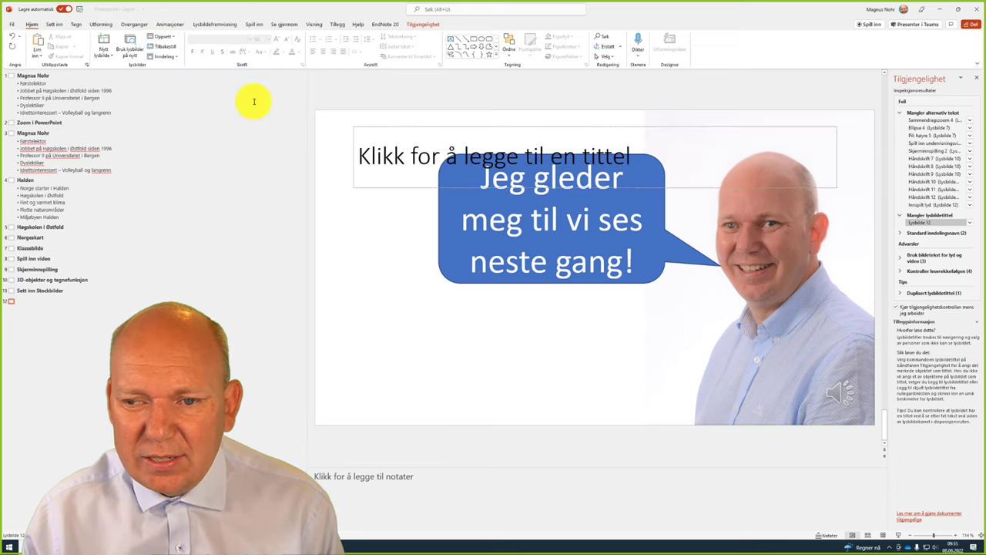
- Paste 'Sett inn Stockbilder' as slide 12's title, removing the extra empty line
click(404, 164)
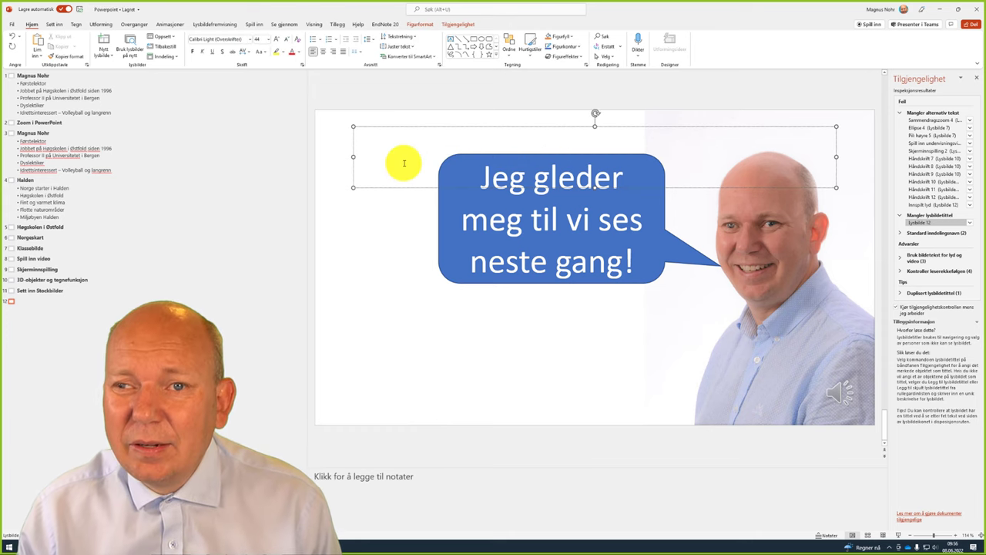
text(Sett inn Stockbilder)
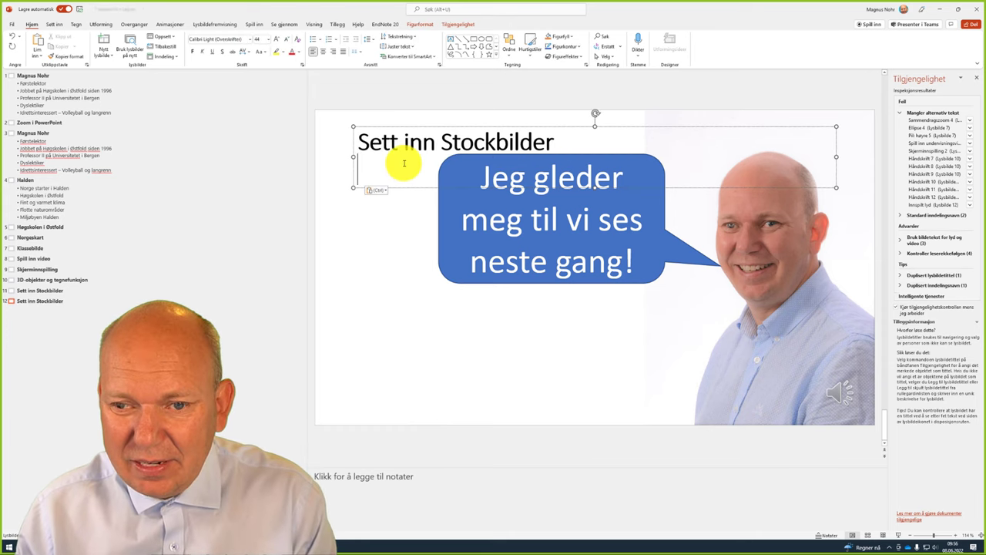
key(BackSpace)
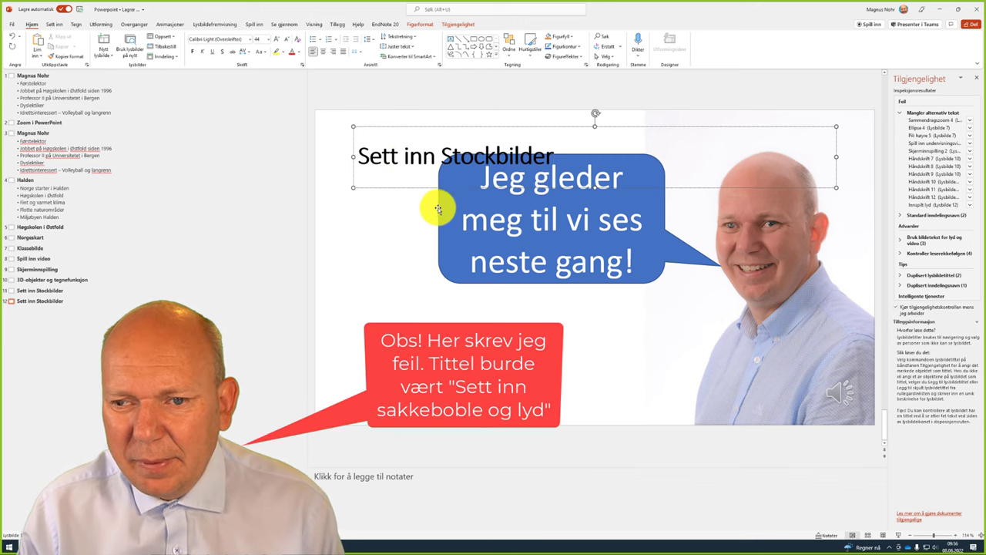
click(399, 156)
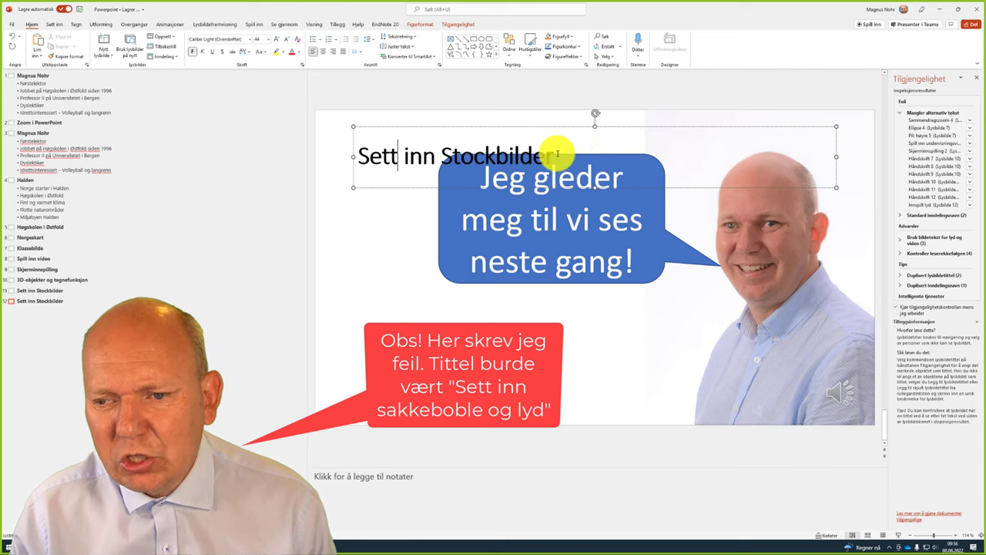
- Make slide 12's title text white
drag(557, 154, 353, 151)
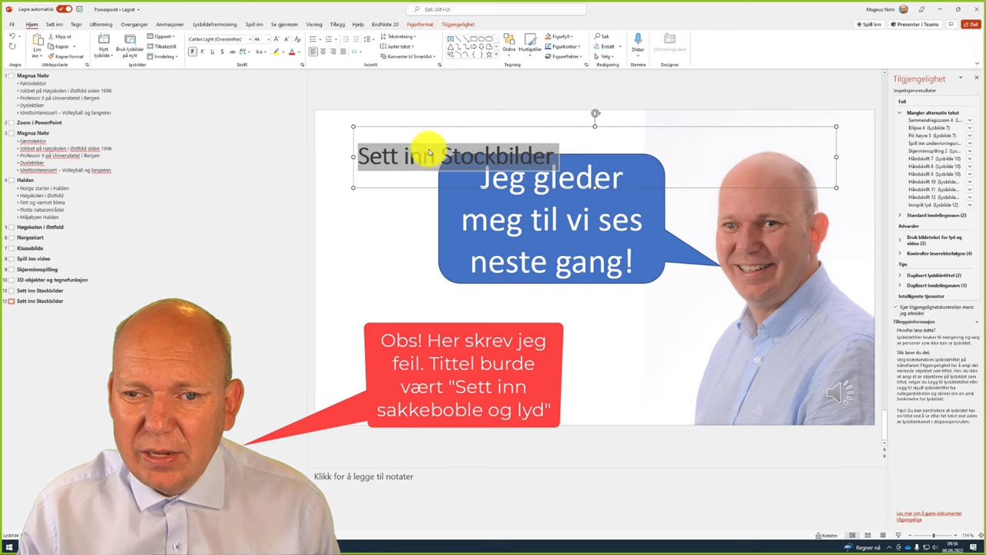
click(299, 54)
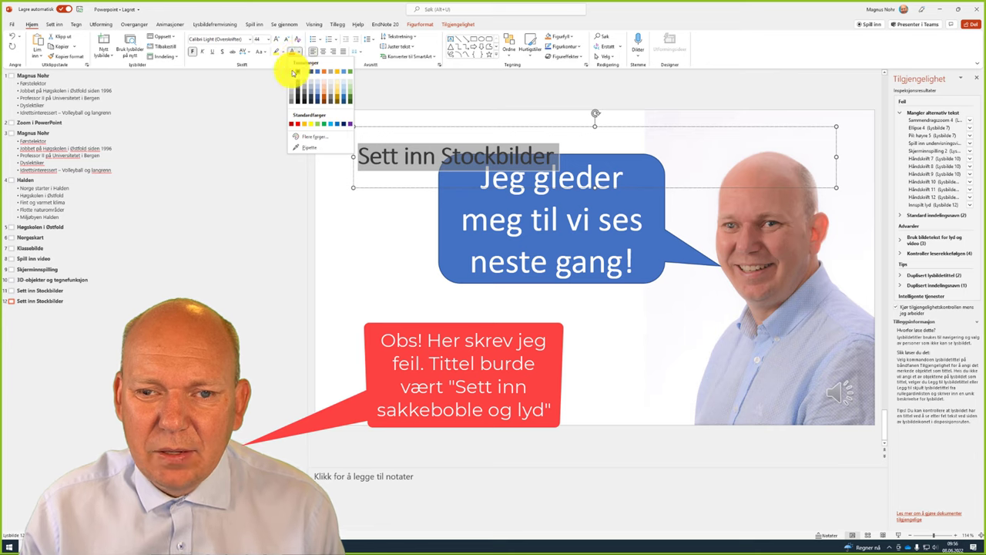
click(293, 72)
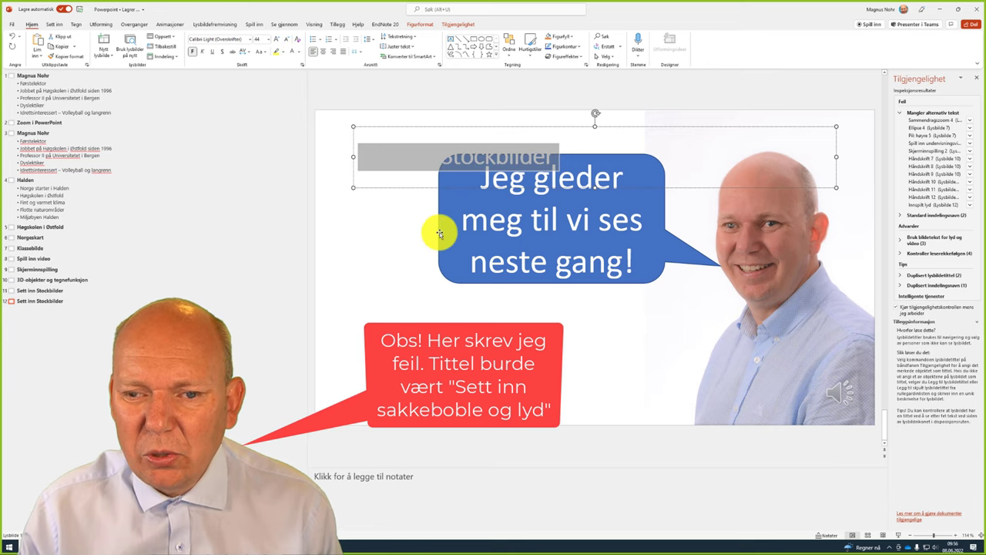
- Send slide 12's title box behind the speech bubble
click(419, 128)
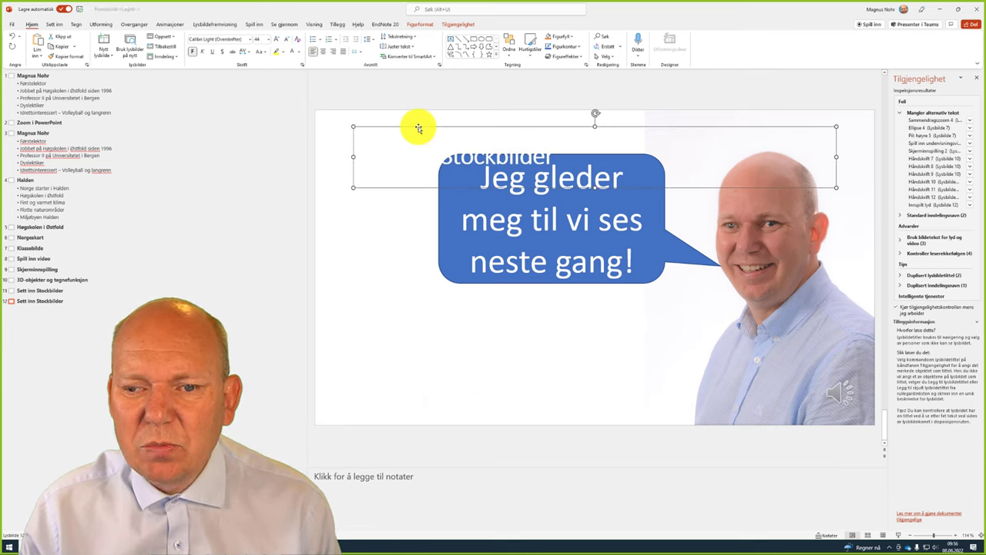
right_click(419, 127)
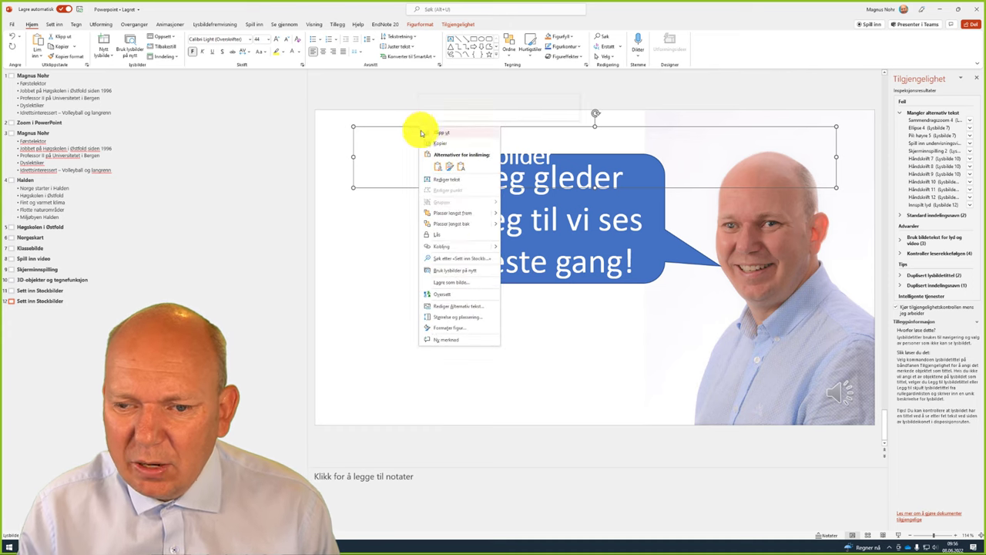
click(467, 225)
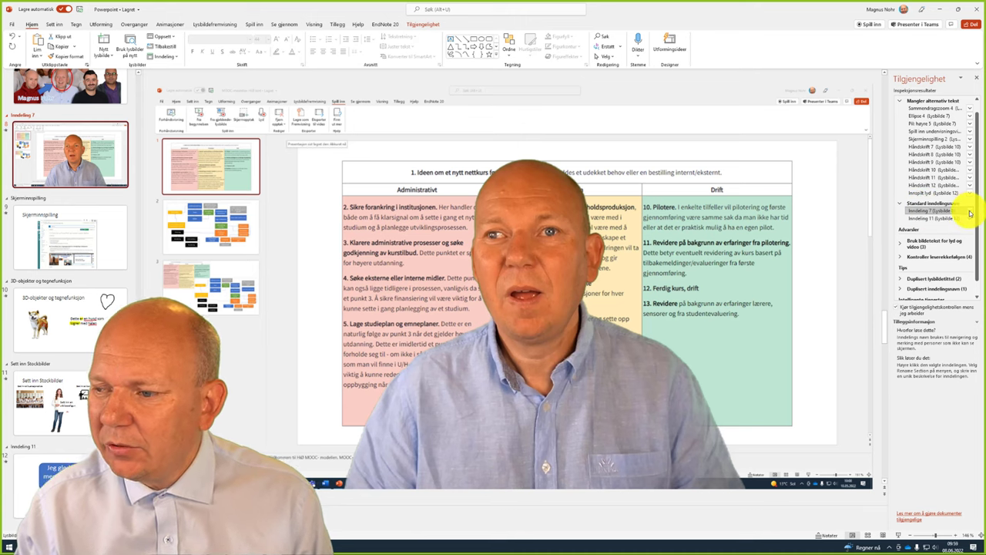
- Rename section 'Inndeling 7' to 'Video'
click(969, 211)
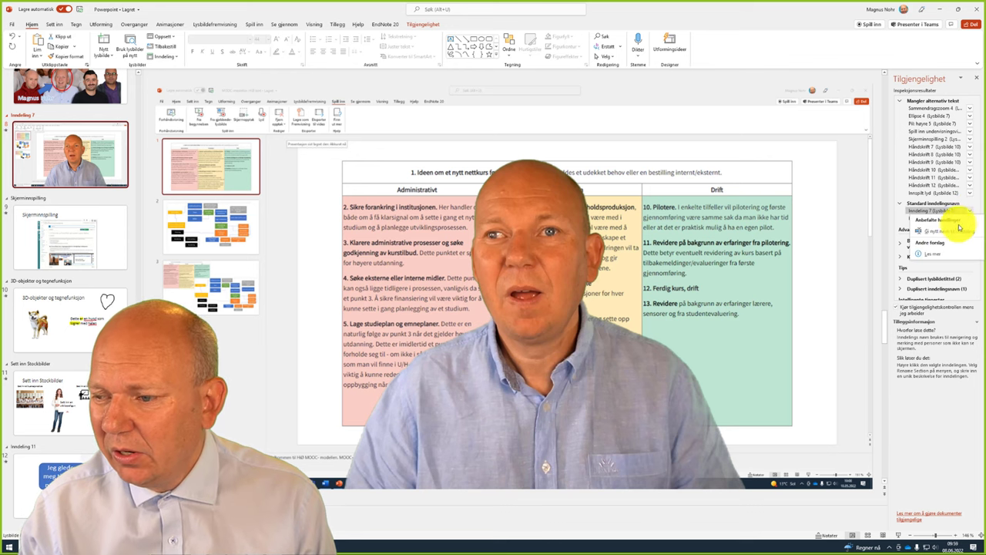
click(958, 231)
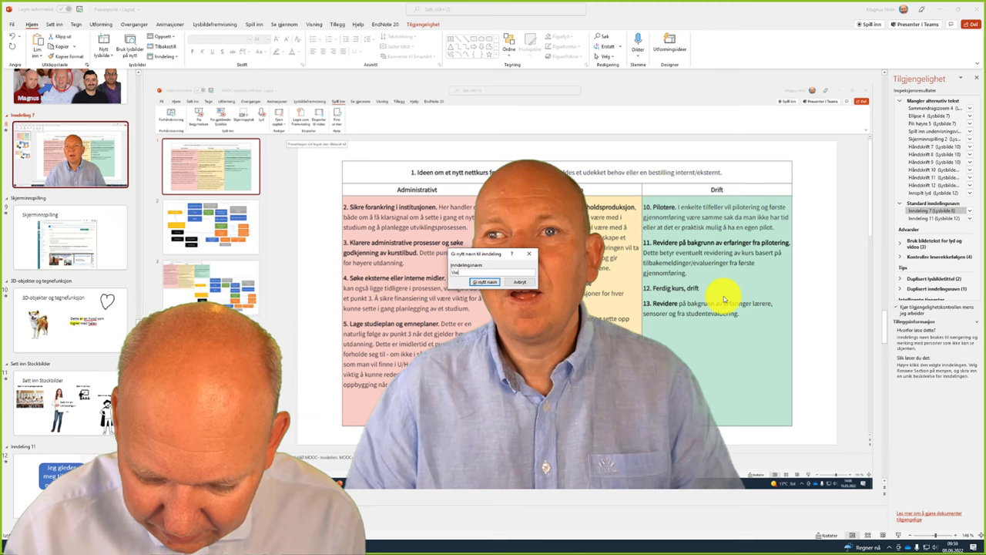
text(Video)
key(BackSpace)
key(BackSpace)
key(BackSpace)
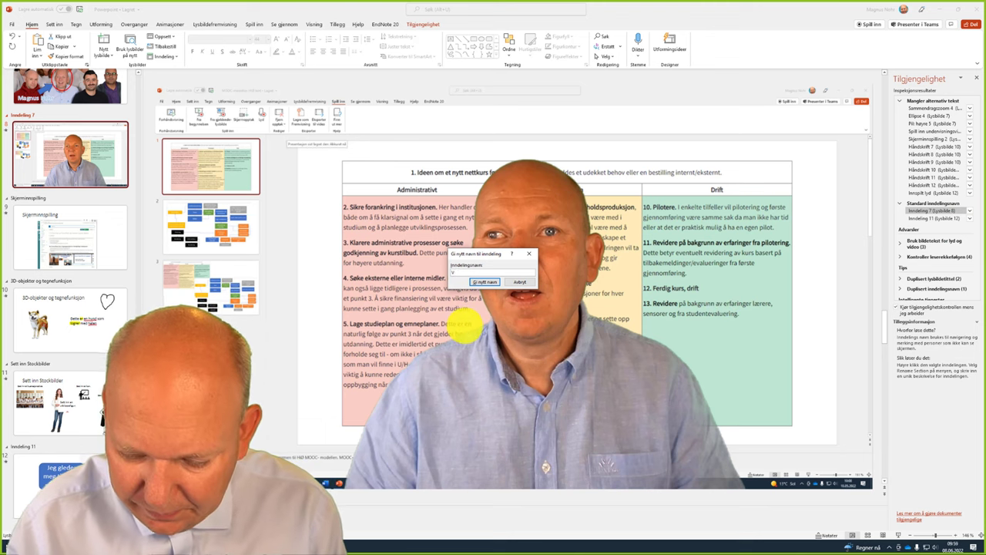
click(487, 282)
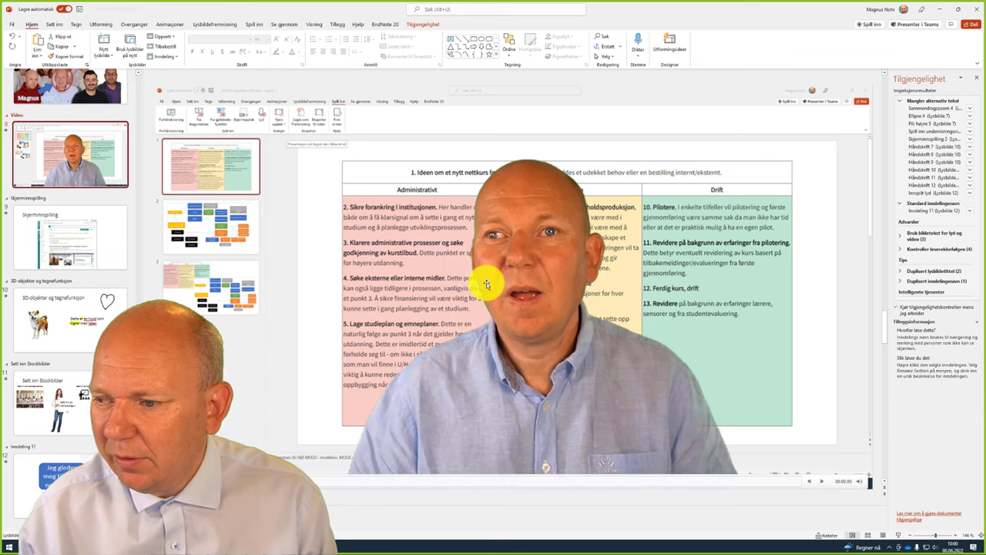
- Rename section 'Inndeling 11' to 'Bilder'
click(969, 211)
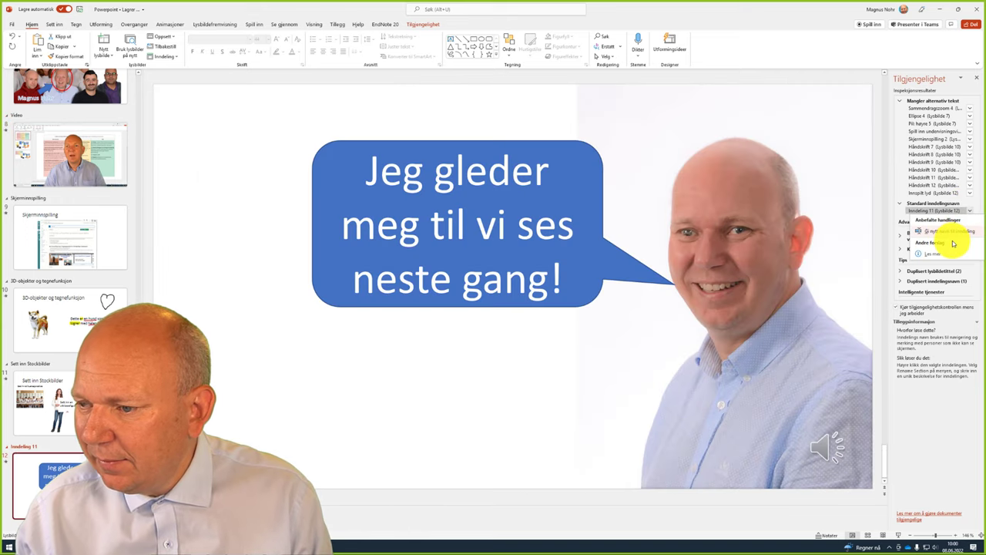
click(948, 233)
text(Bilder)
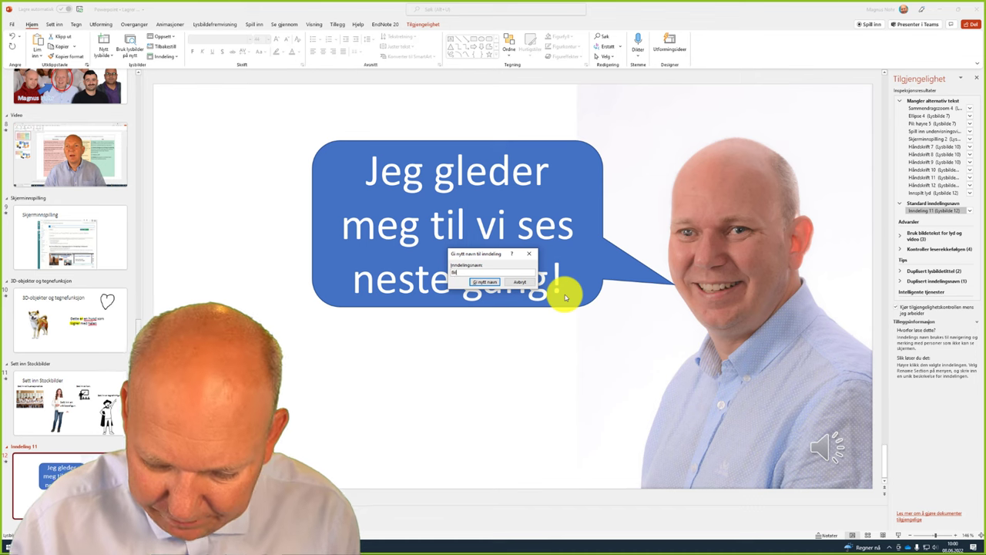
click(488, 282)
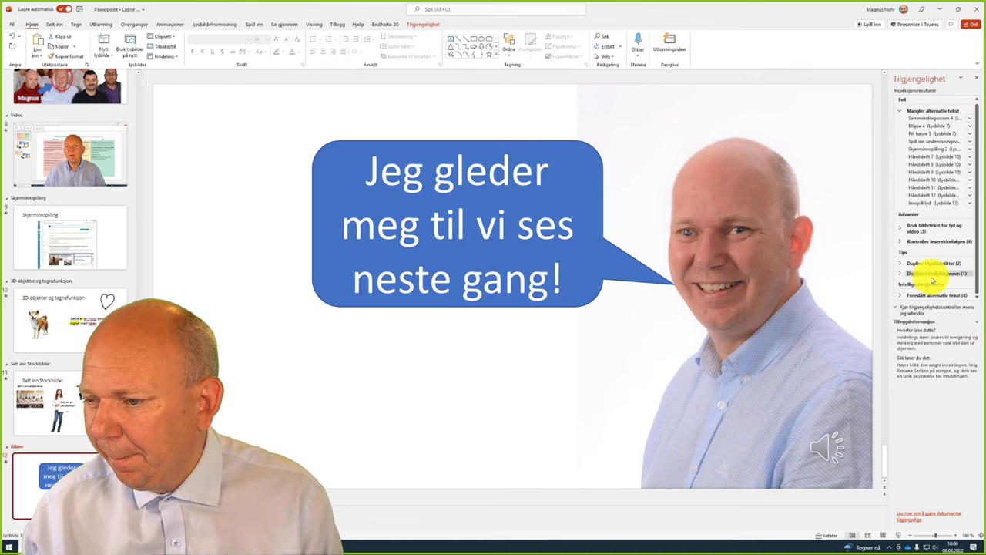
click(938, 126)
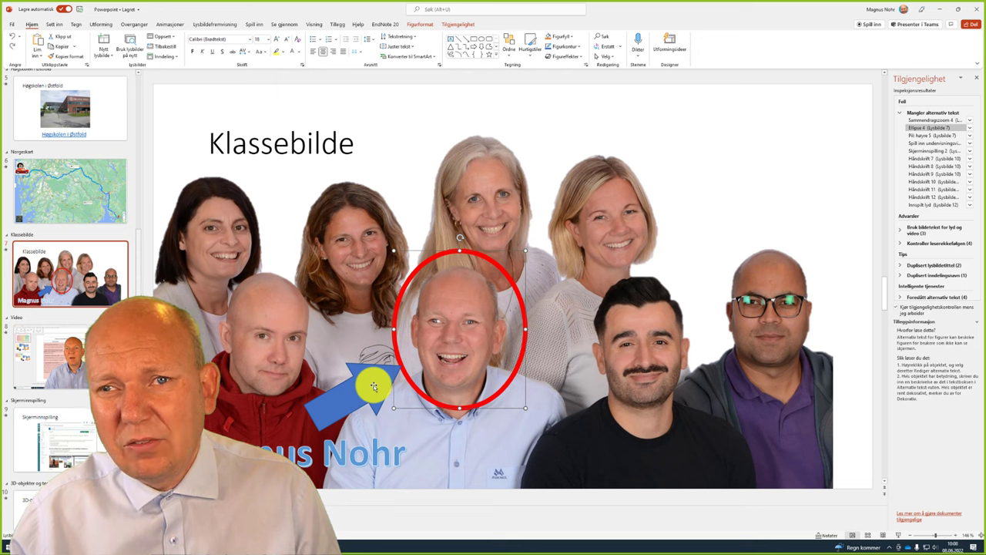
- Mark Ellipse 4 on the Klassebilde slide as decorative in the Alt Text pane
click(972, 129)
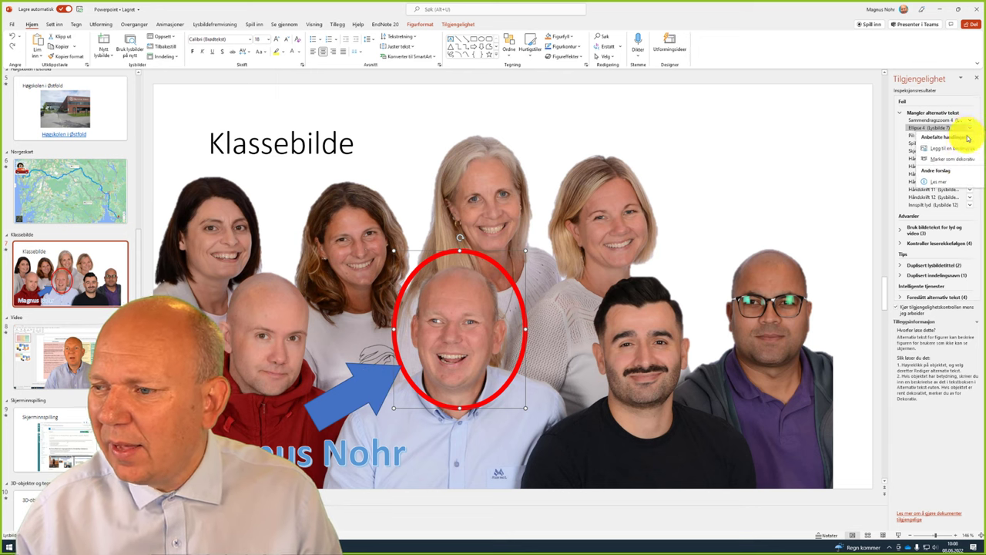
click(953, 151)
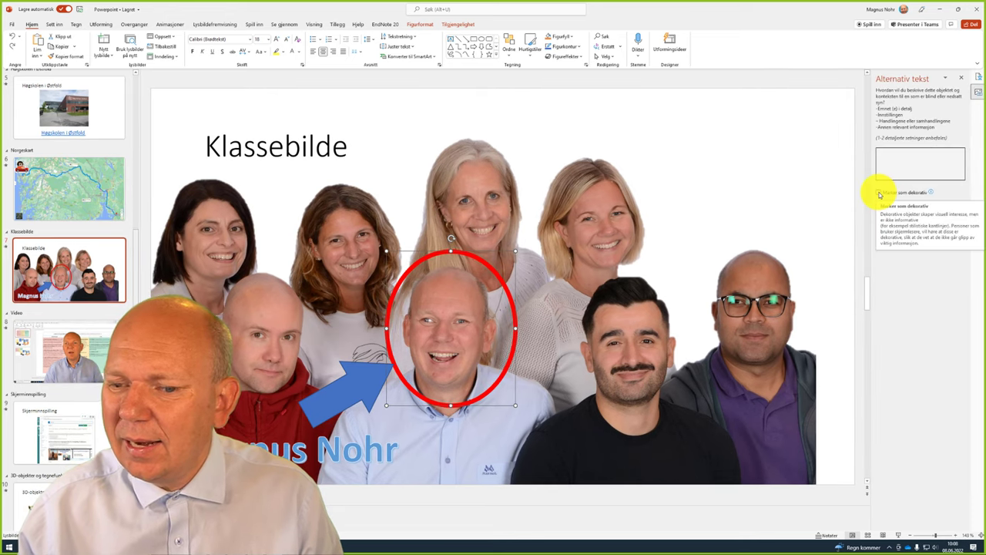
click(880, 193)
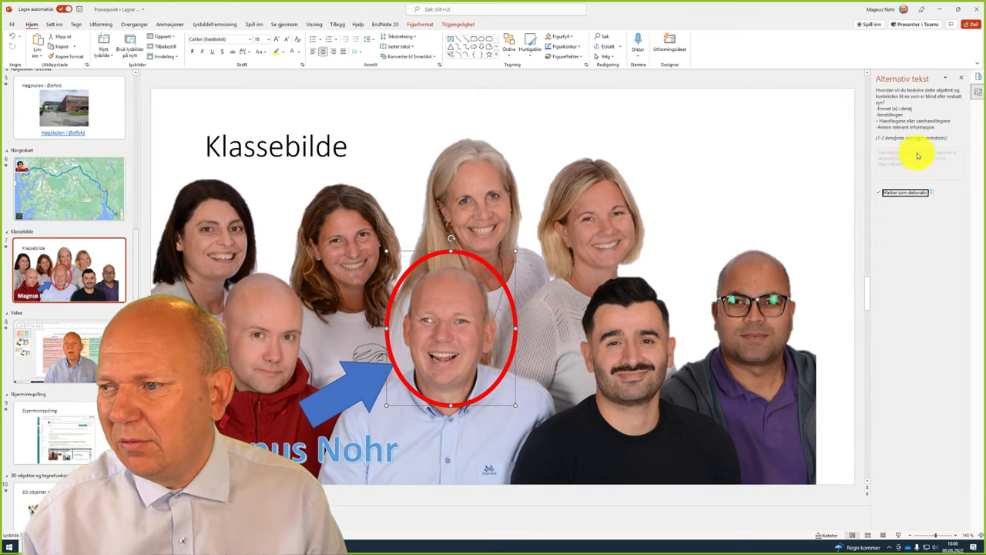
click(961, 80)
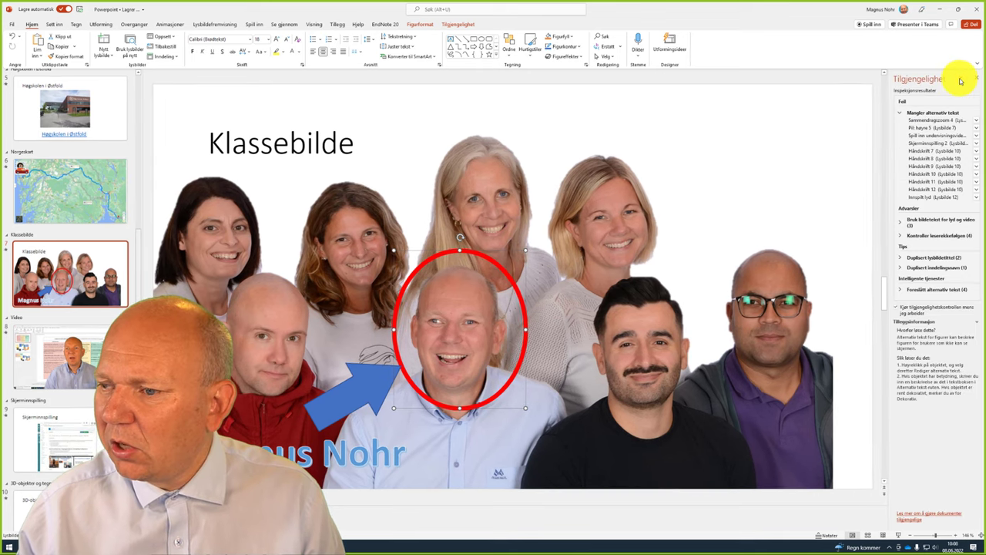
click(932, 129)
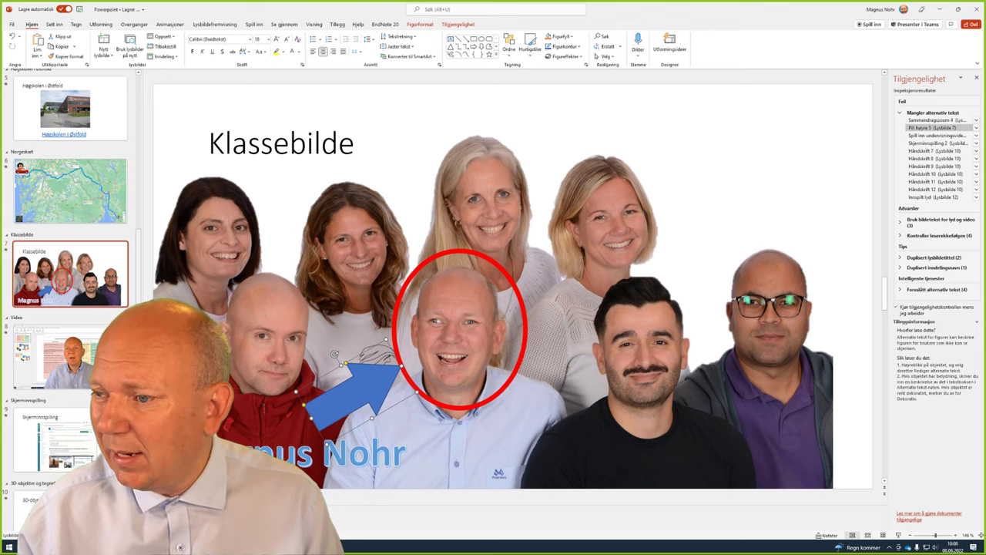
- Paste the prepared arrow description as alt text and add 'som han i bildet'
click(976, 128)
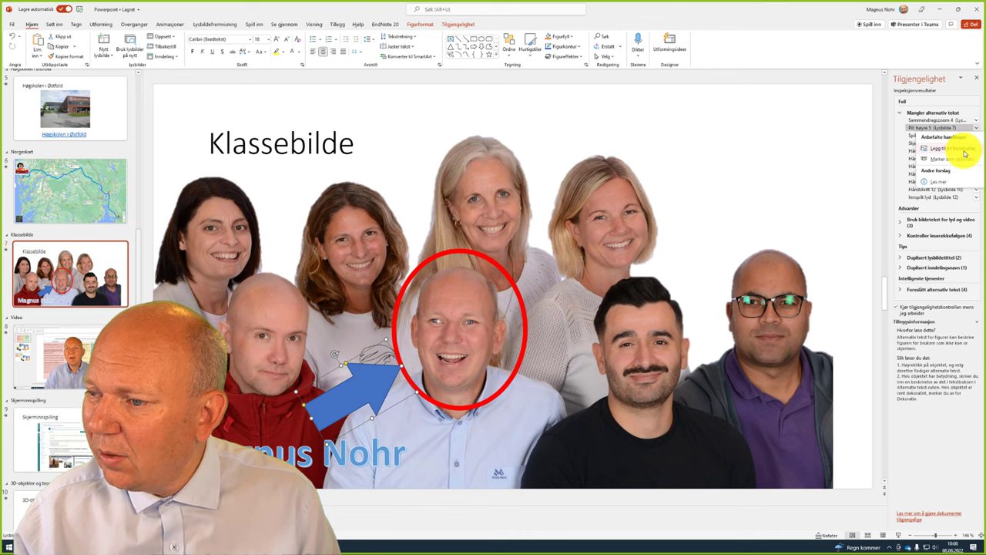
click(964, 153)
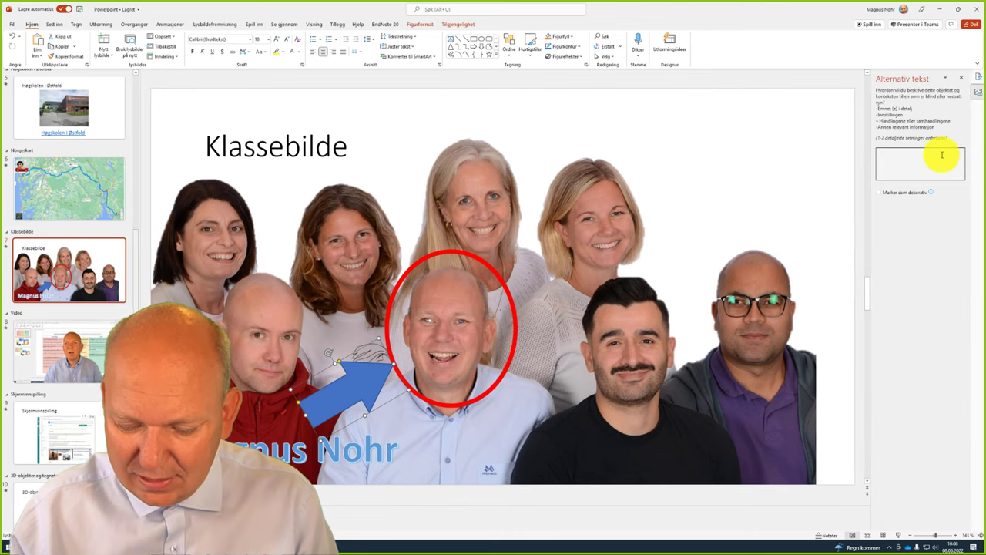
key(ctrl+v)
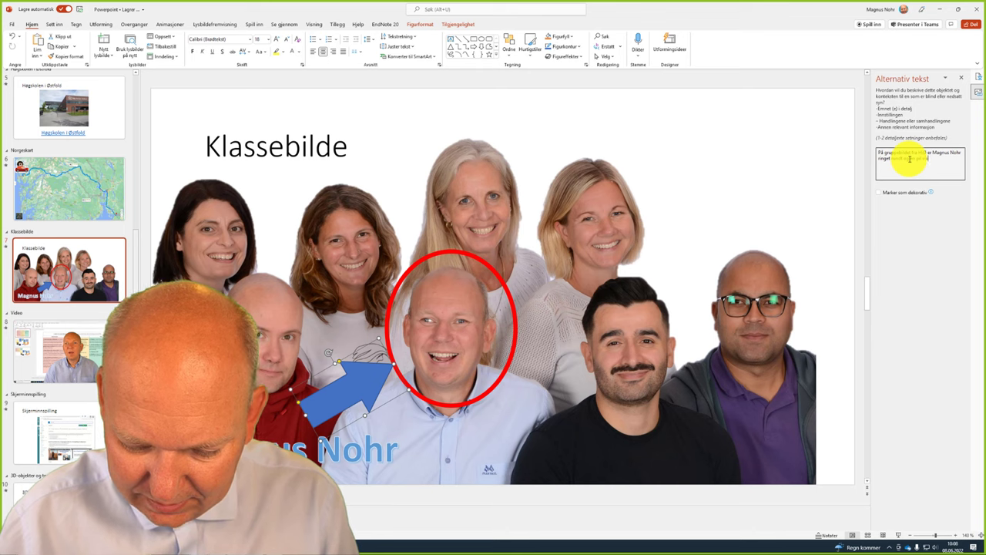
text(som han)
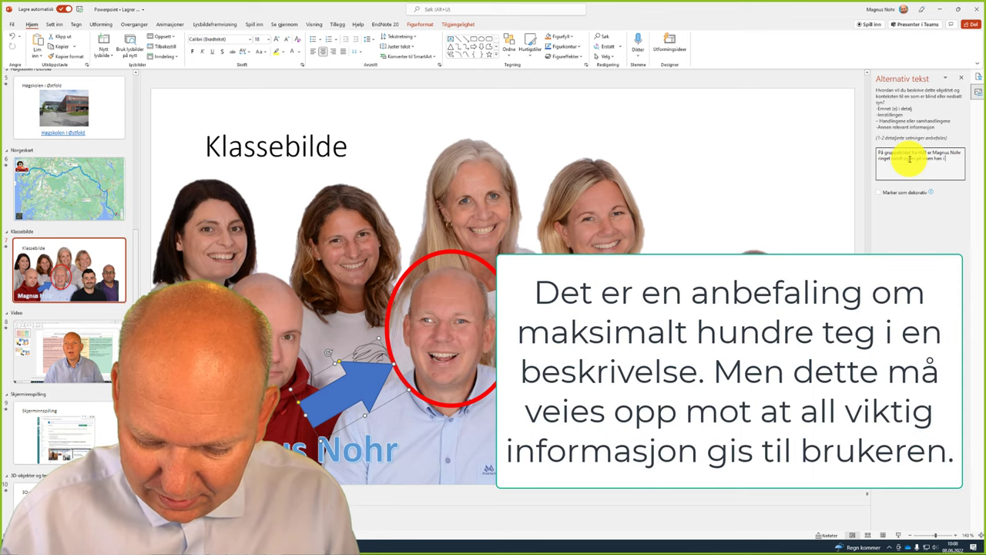
text( i bildet)
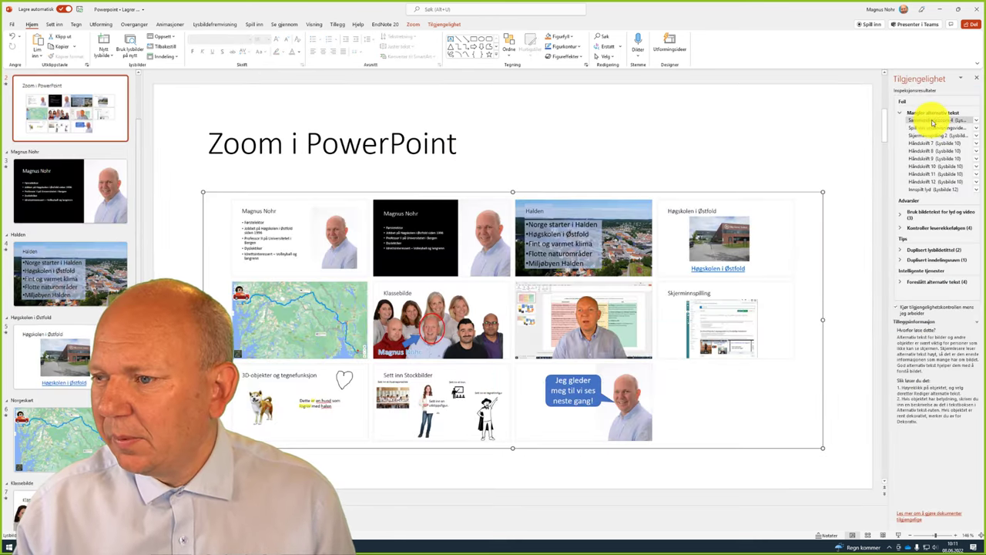
- Give slide 2's summary zoom alt text describing a menu of 11 slides, then go to the video slide
click(976, 122)
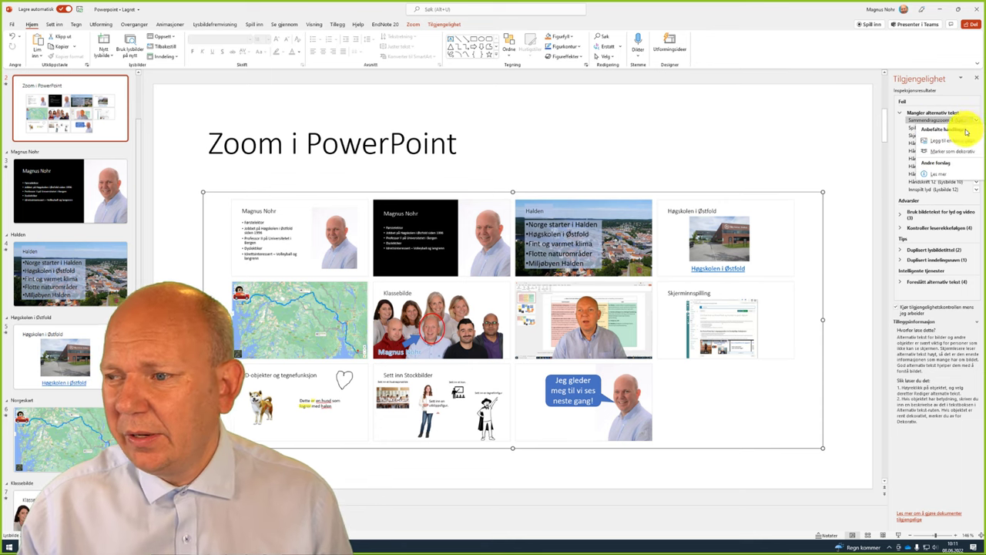
click(954, 143)
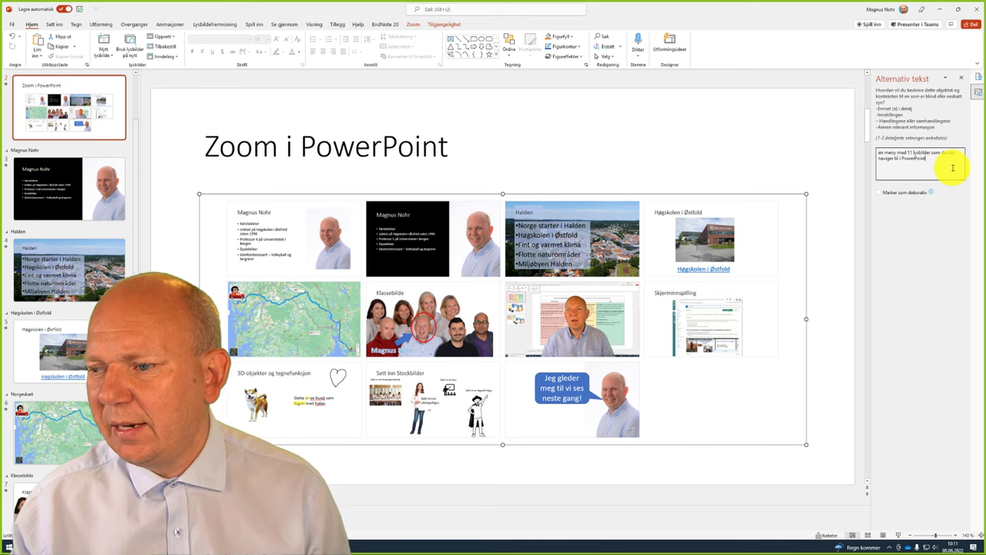
click(962, 79)
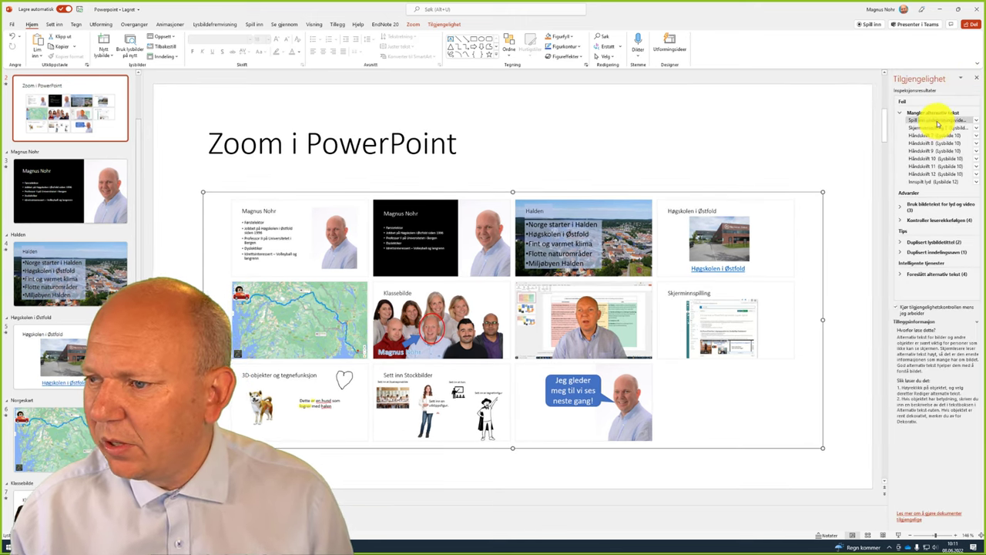
click(937, 121)
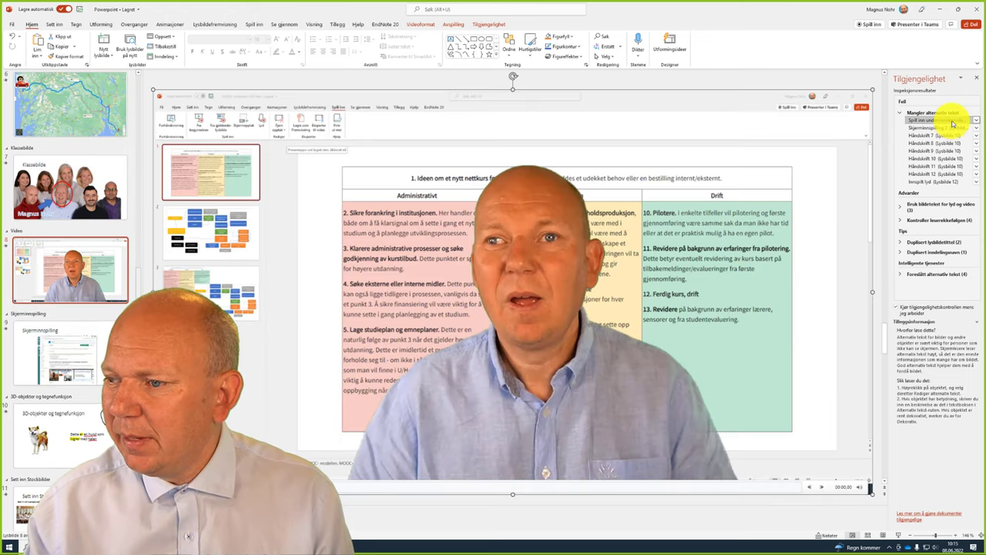
- Paste a full-paragraph alt text about recording a teaching video onto slide 8's lecture video
click(979, 123)
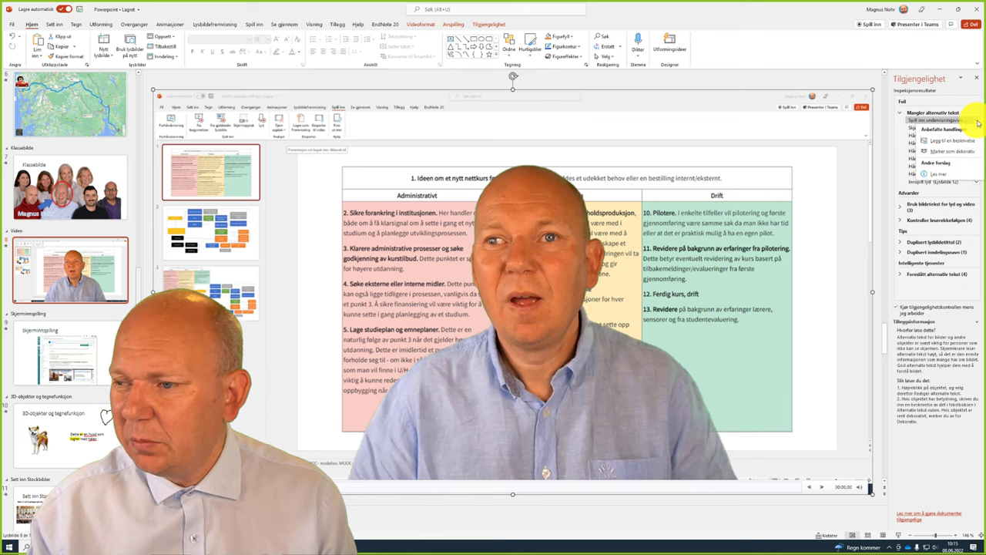
click(963, 143)
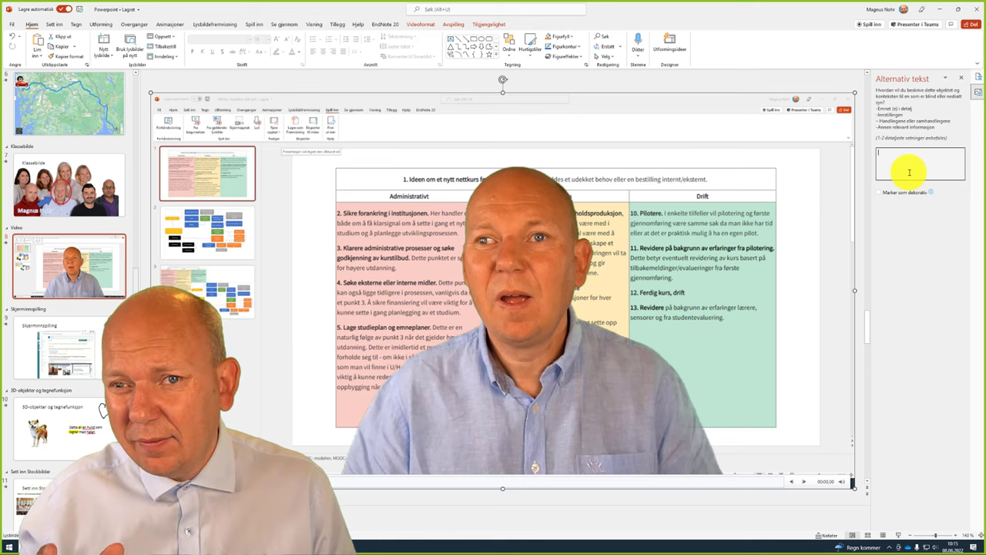
key(ctrl+v)
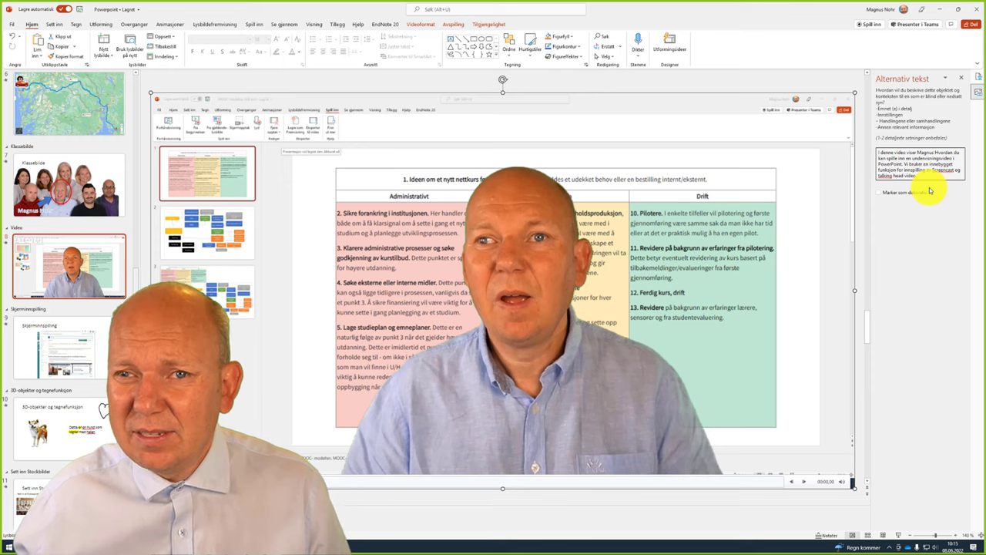
click(927, 121)
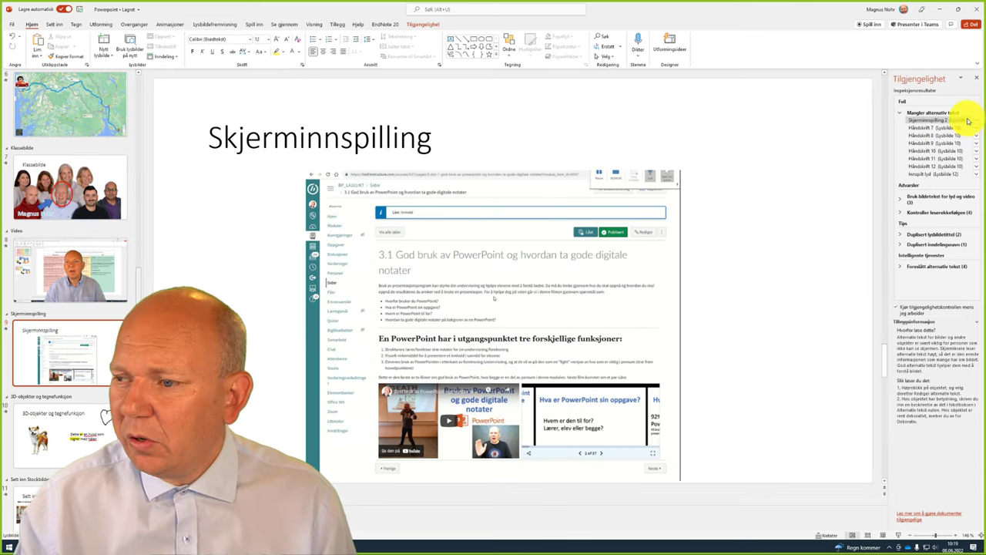
- Add alt text 'Bildet viser et eksempel på en screencast video' to slide 9's screen recording
click(958, 123)
click(977, 122)
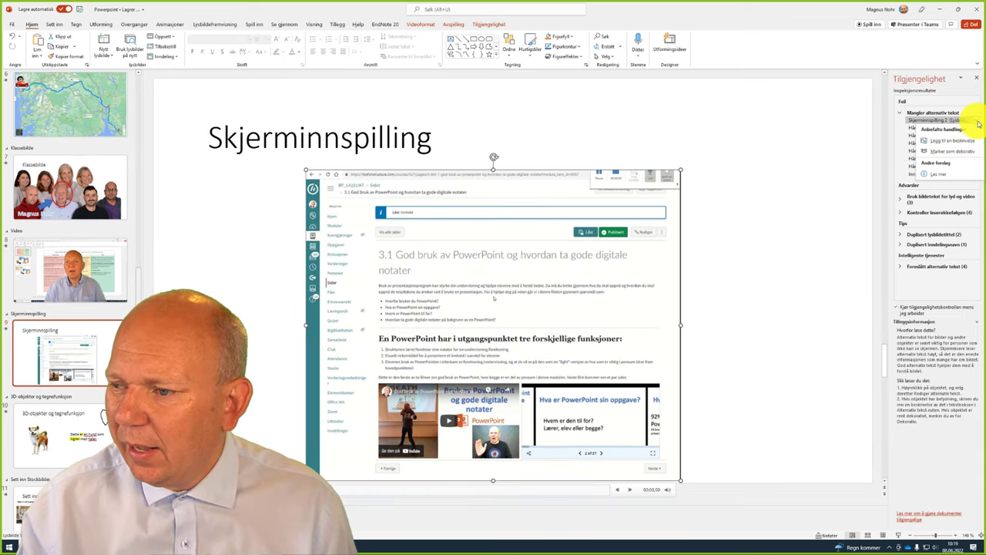
click(963, 142)
text(Bildet viser et eksempel på en screencast video)
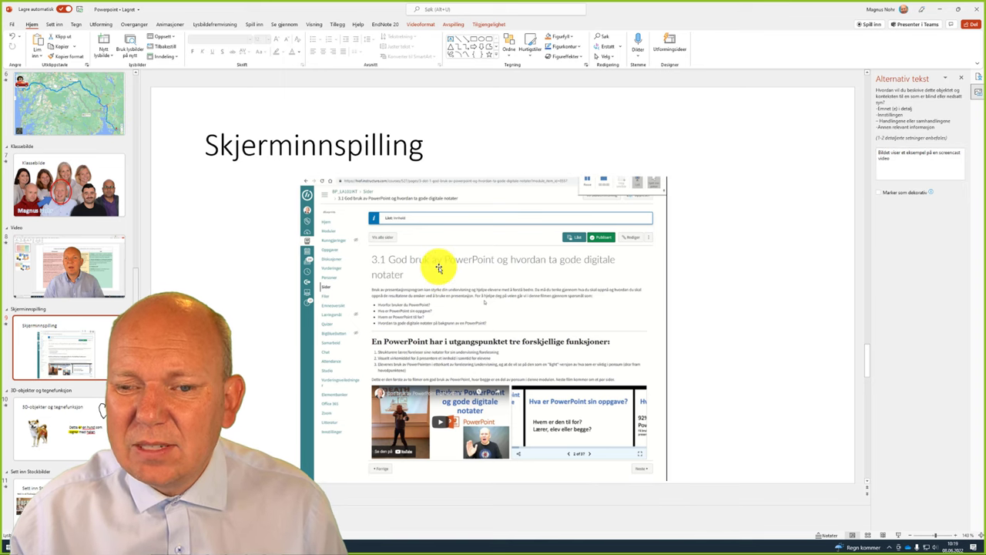
- Move the screen recording aside and draw a text box containing 'odfkpo kdf pogfd'
drag(440, 268, 573, 262)
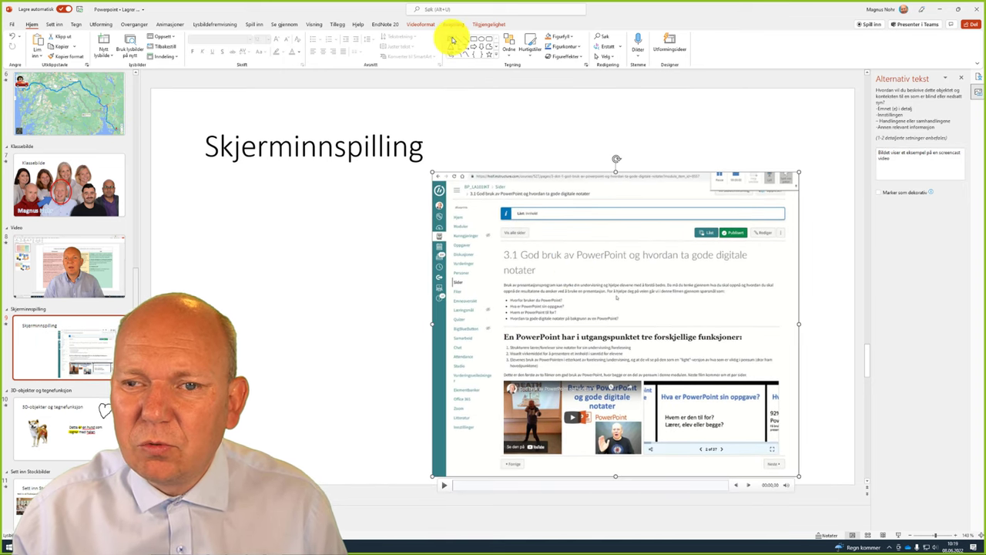
drag(360, 239, 428, 335)
text(fdf)
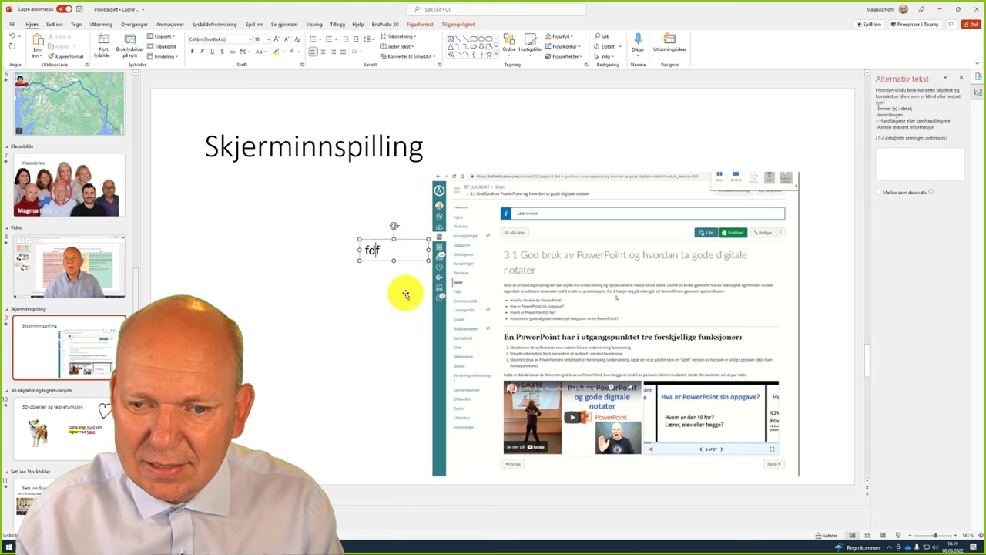
text(odfkpo kdf pogfd)
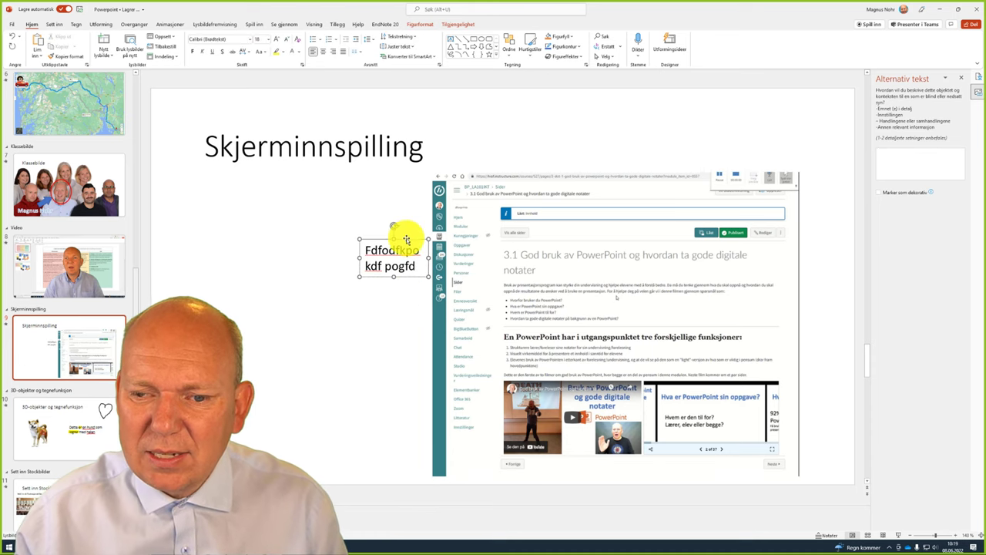
drag(405, 239, 402, 230)
click(385, 238)
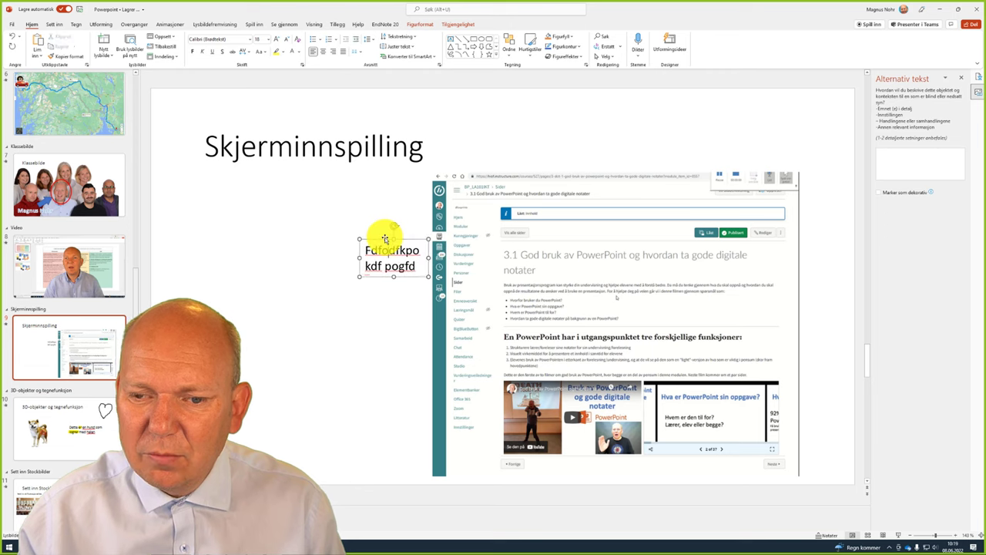
- Send the text box to the back and move the screen recording back over it
right_click(382, 239)
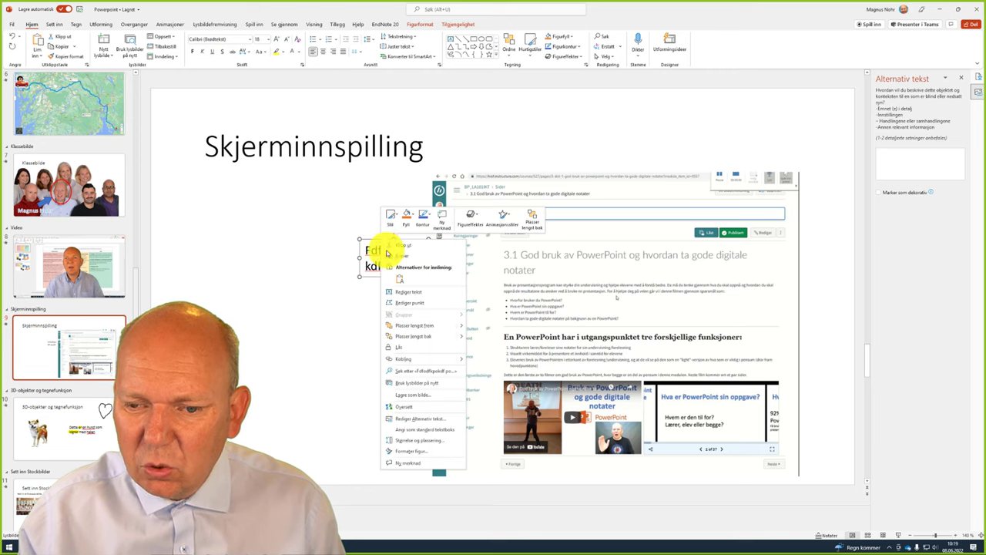
click(456, 339)
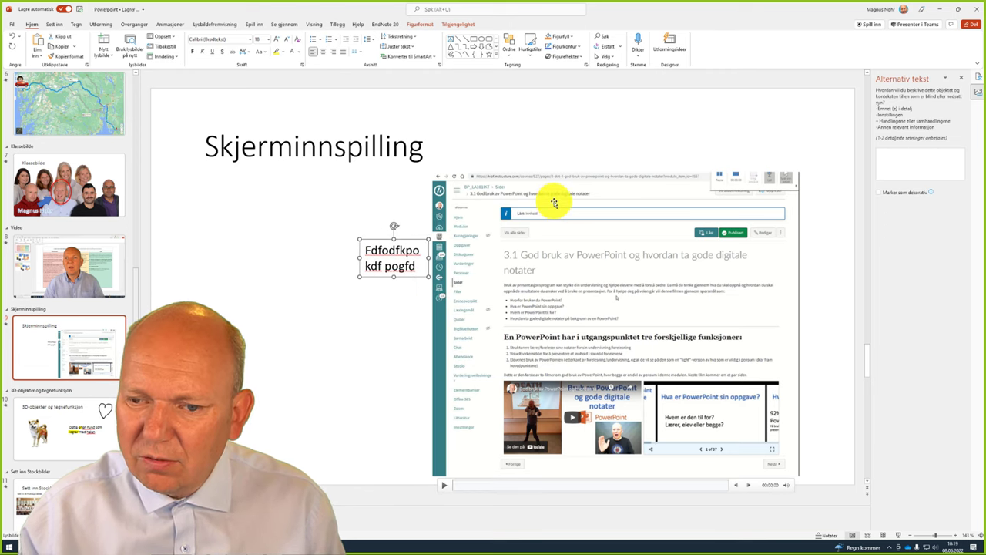
drag(554, 203, 438, 199)
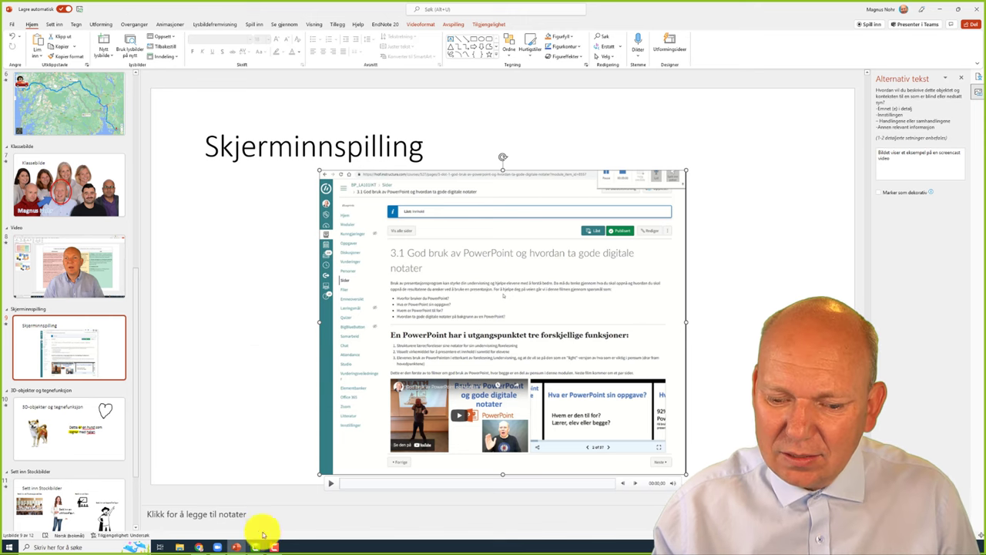
click(291, 516)
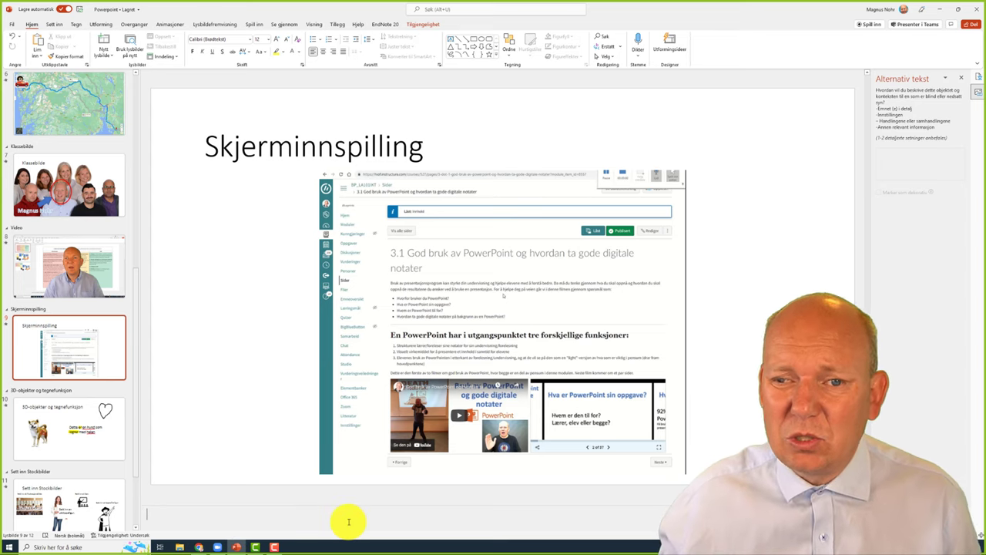
click(928, 120)
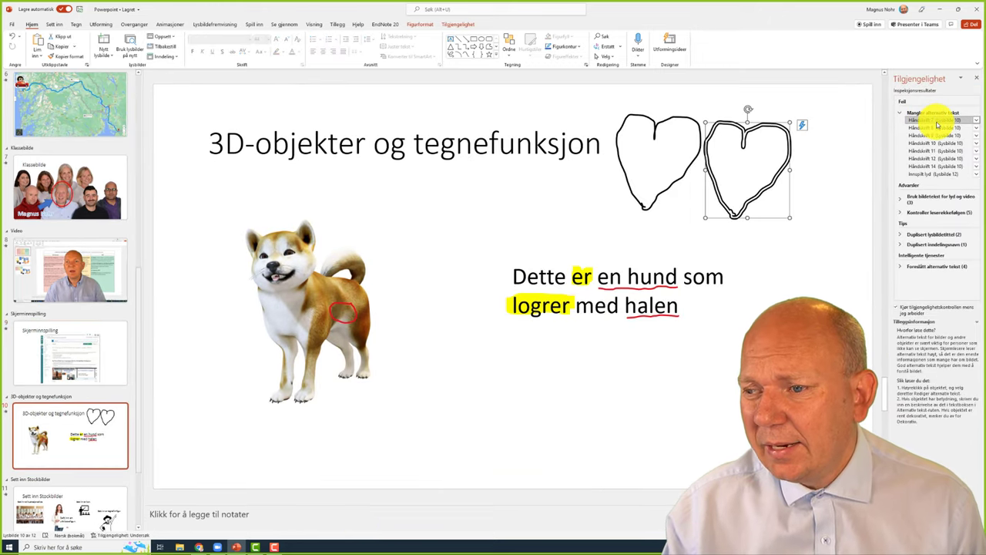
- Give the right heart (Håndskrift 7) alt text 'Håndtegning av to hjerter', then open the left heart's fixes
click(676, 124)
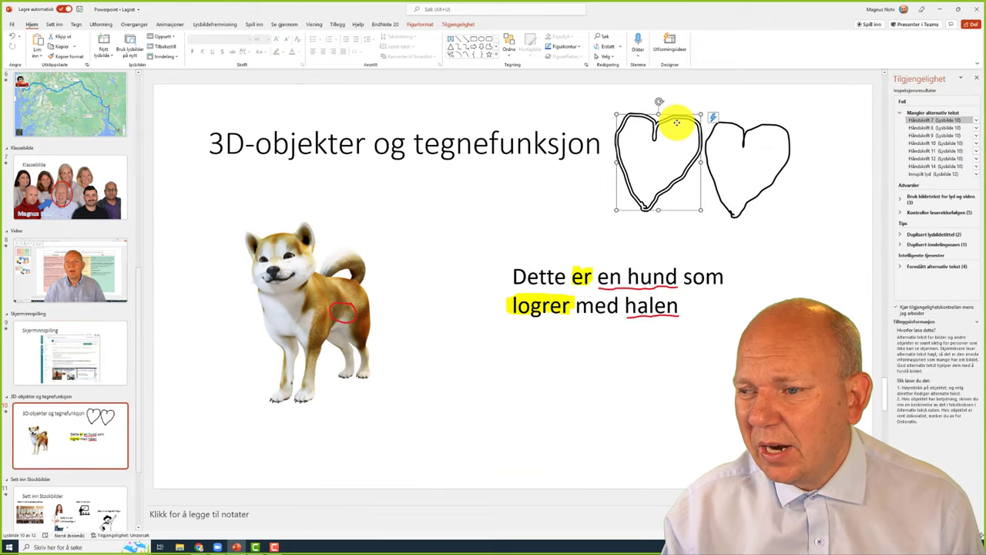
click(755, 132)
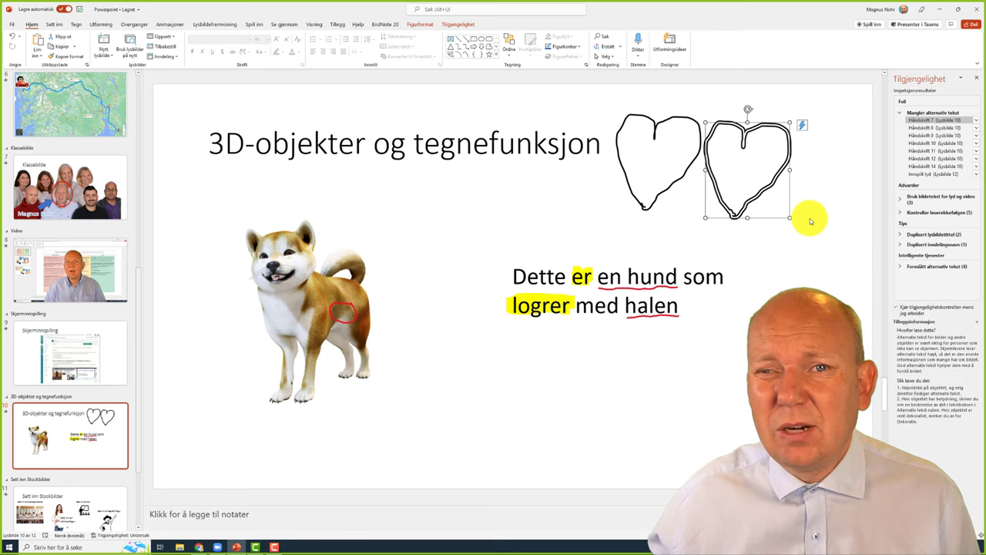
click(979, 121)
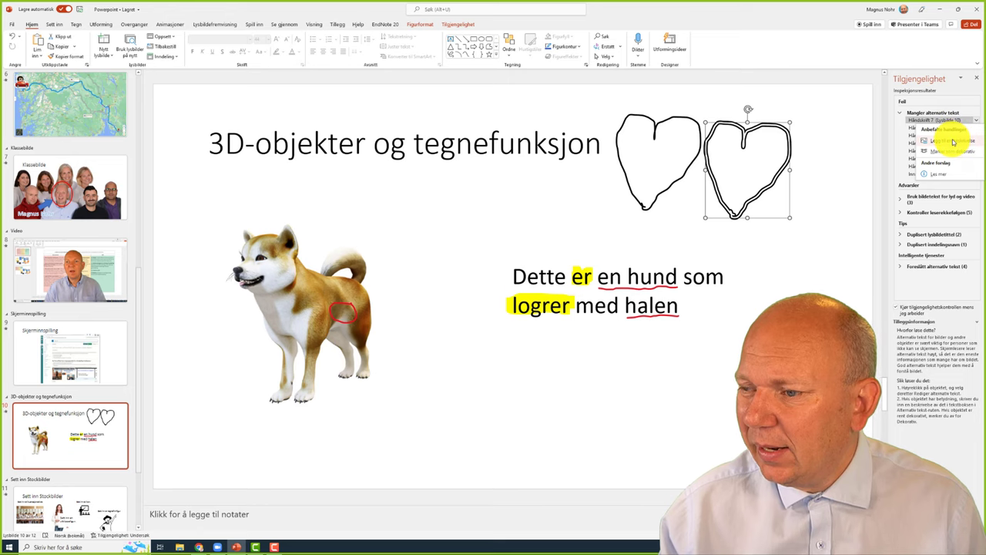
click(953, 142)
text(Håndtegning av to hjerter)
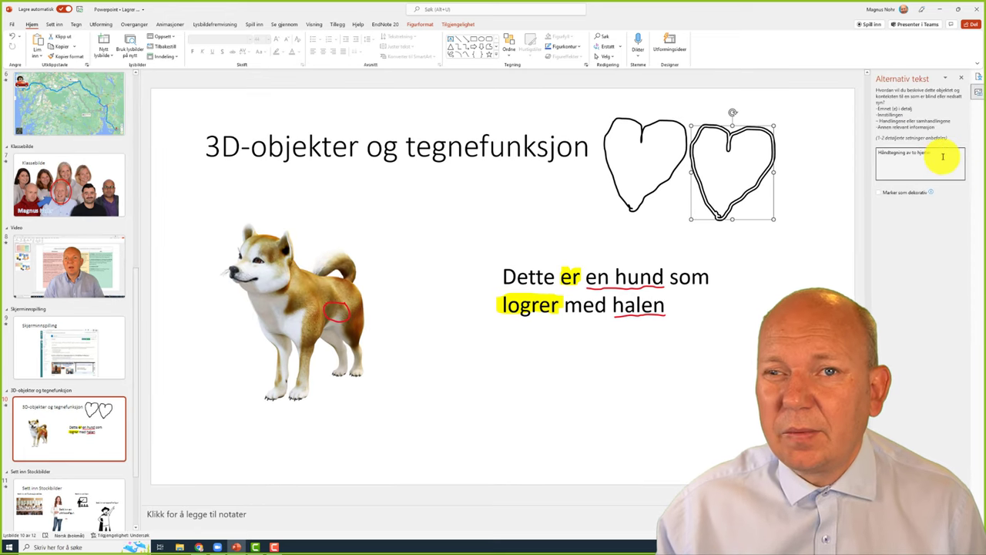
click(961, 79)
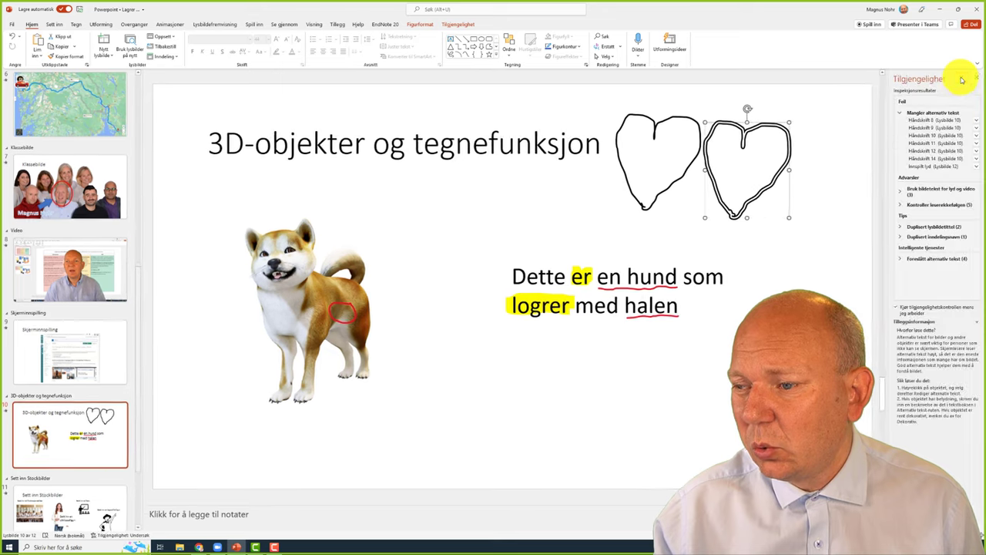
click(935, 159)
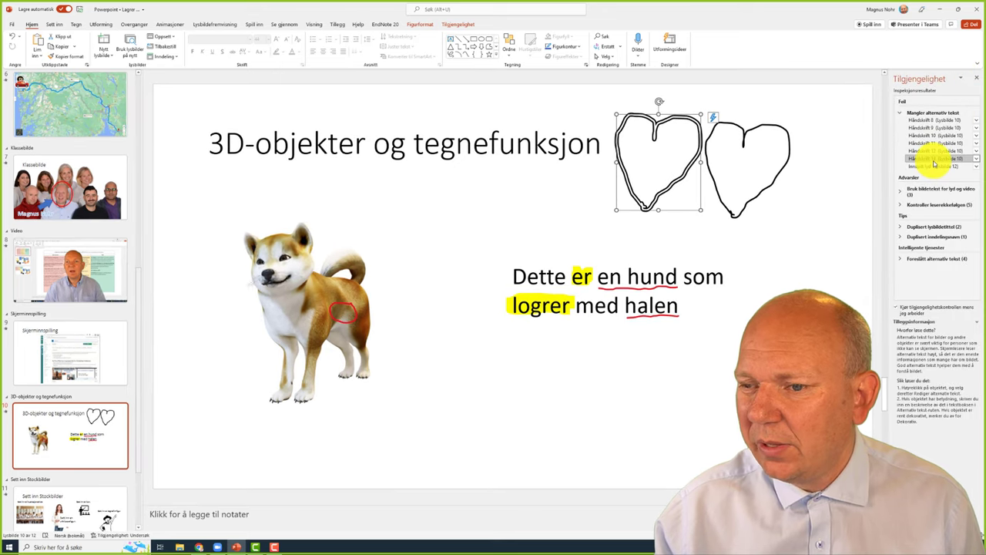
click(976, 160)
- Mark the left heart drawing as decorative in the Alt Text pane
click(940, 180)
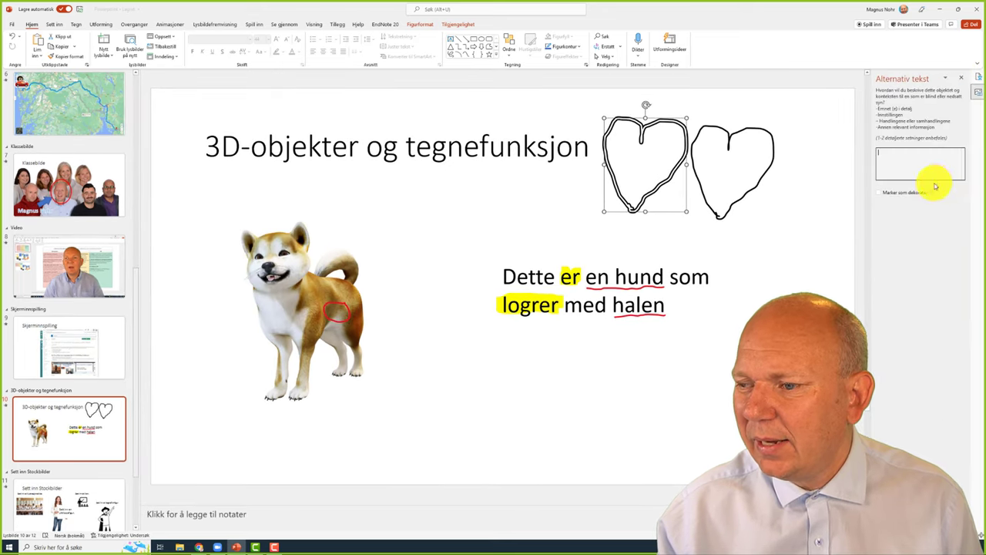
click(882, 193)
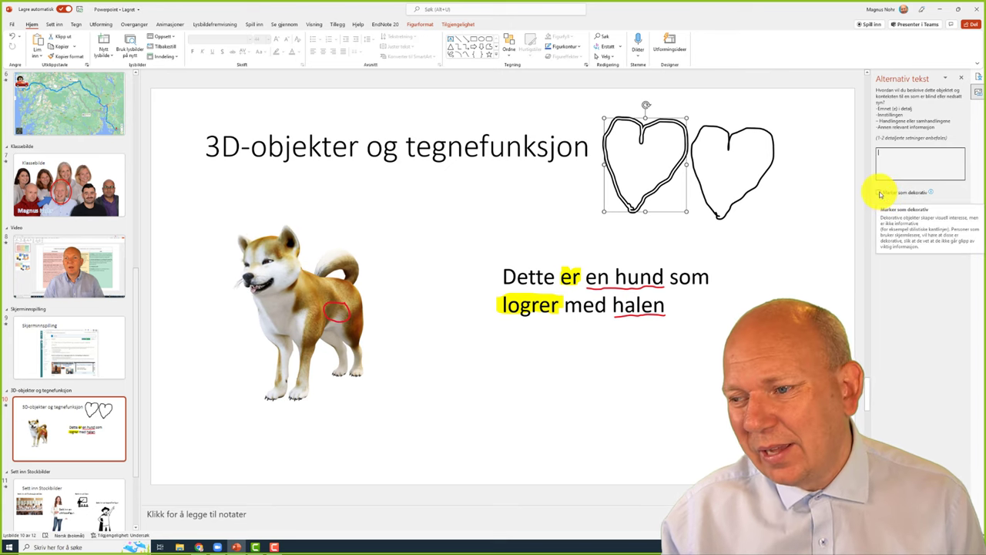
click(880, 195)
click(880, 196)
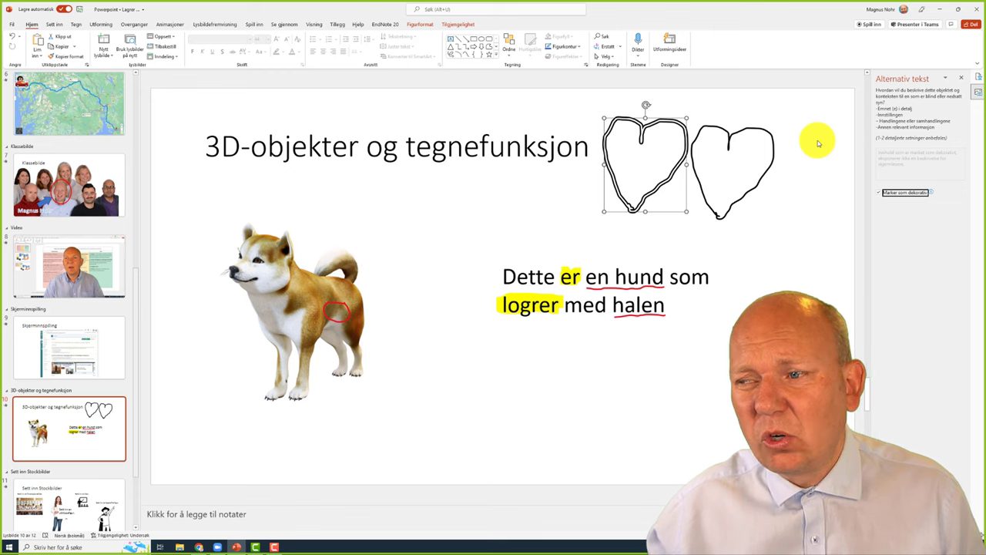
click(948, 82)
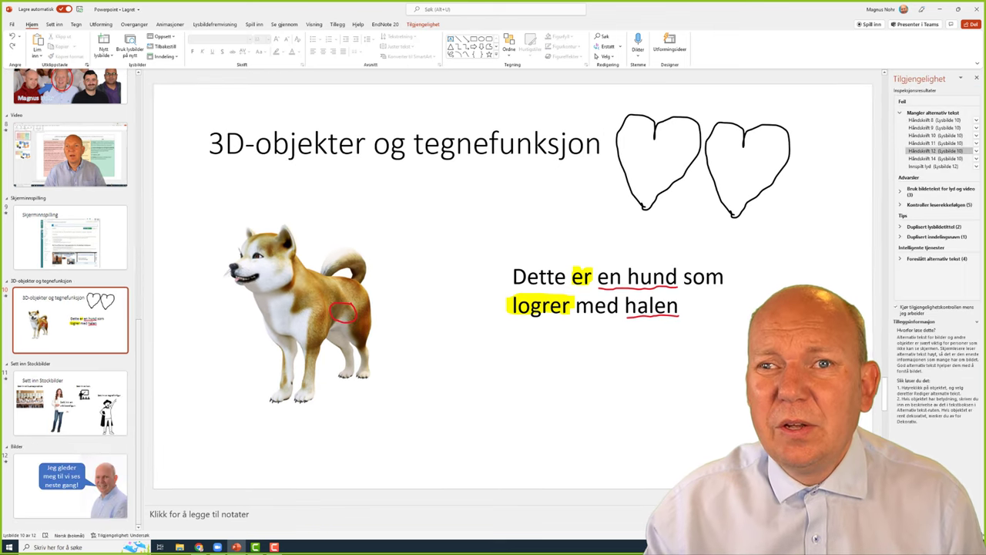
- Review the remaining flagged ink: underlines under 'hund' and 'halen' and the red circle on the dog
click(927, 127)
click(927, 131)
click(927, 136)
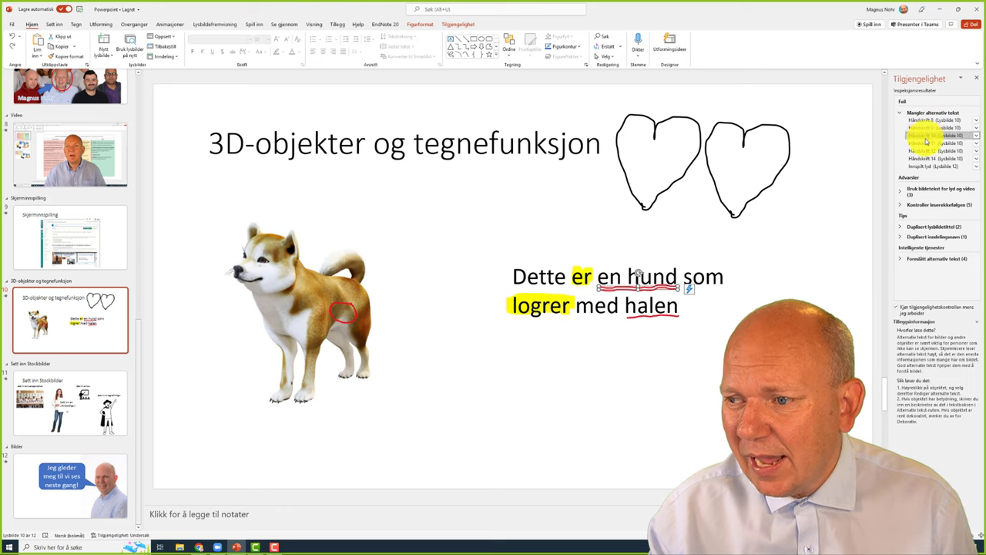
click(927, 144)
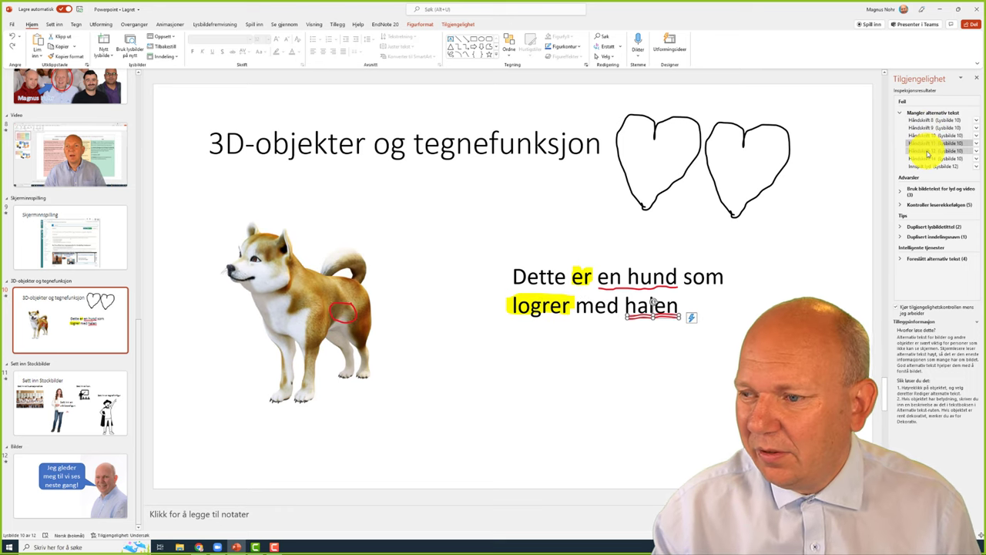
click(929, 152)
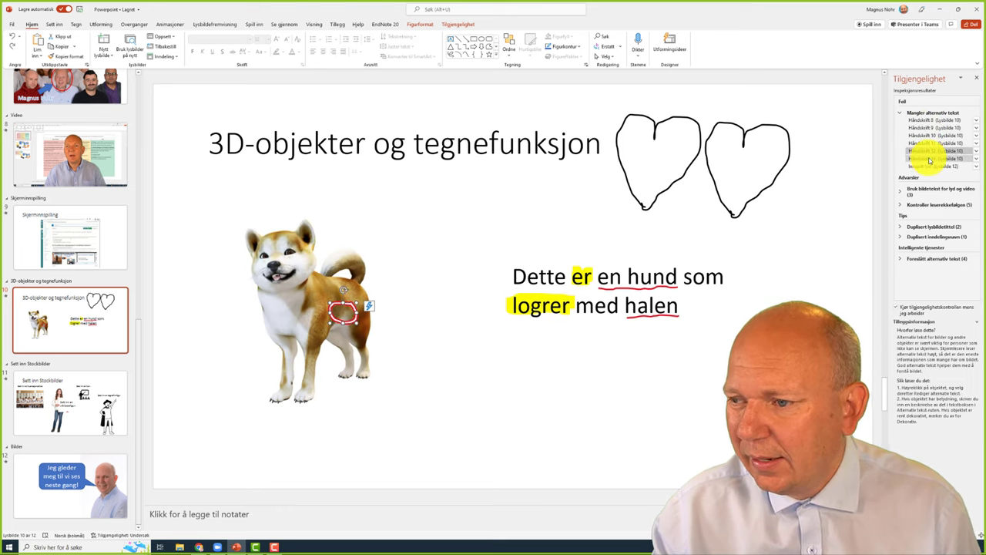
click(930, 159)
click(928, 152)
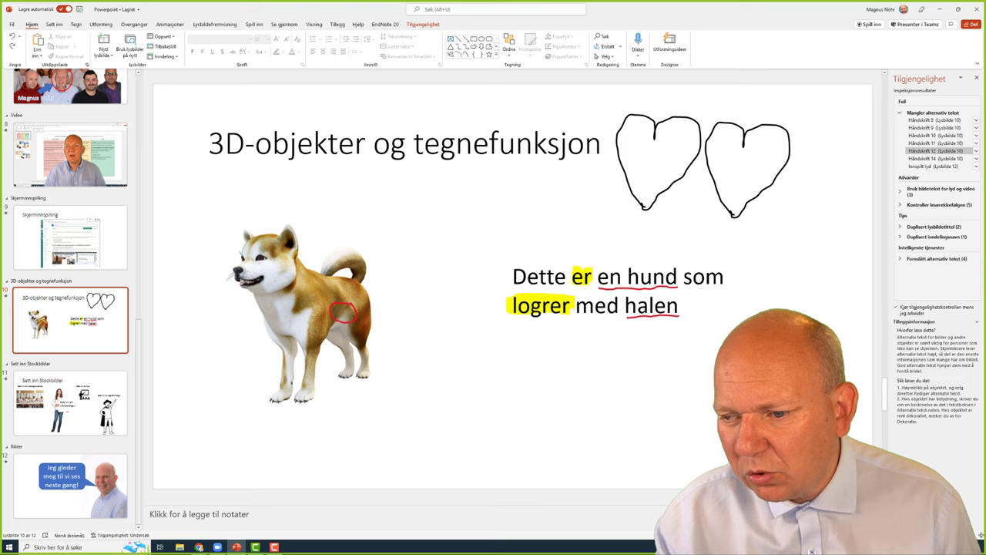
- Save the inked dog-sentence text box as a PNG picture, then delete it from slide 10
drag(804, 407, 480, 231)
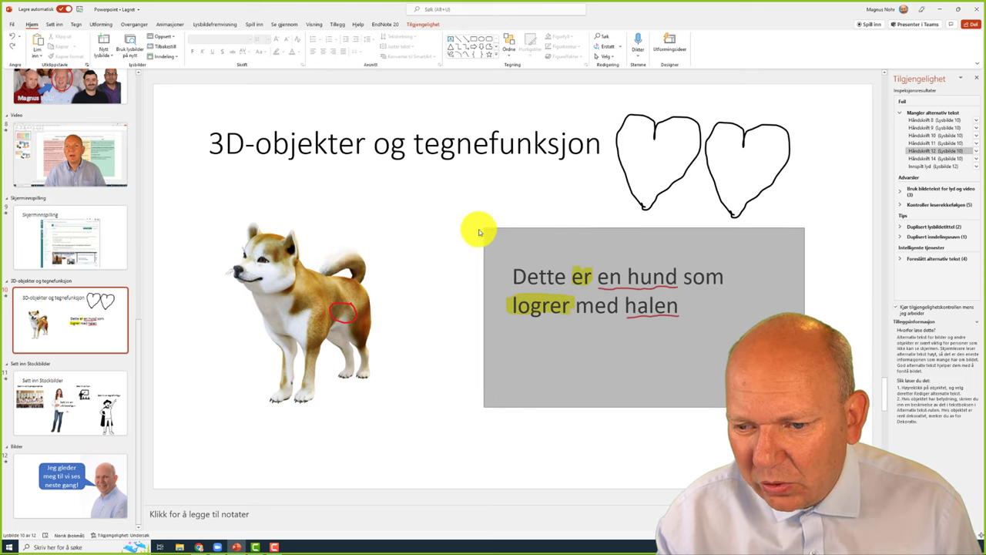
drag(480, 231, 447, 234)
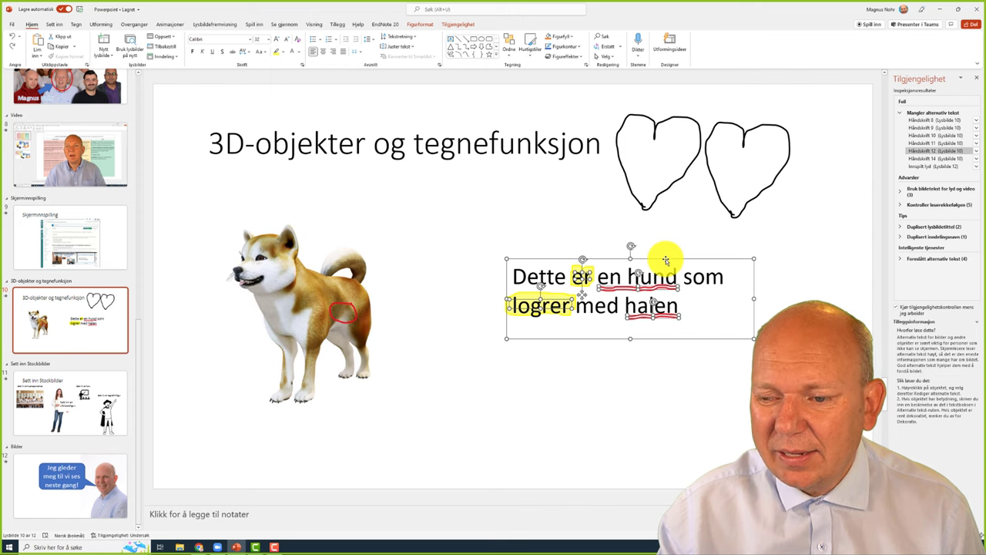
right_click(666, 261)
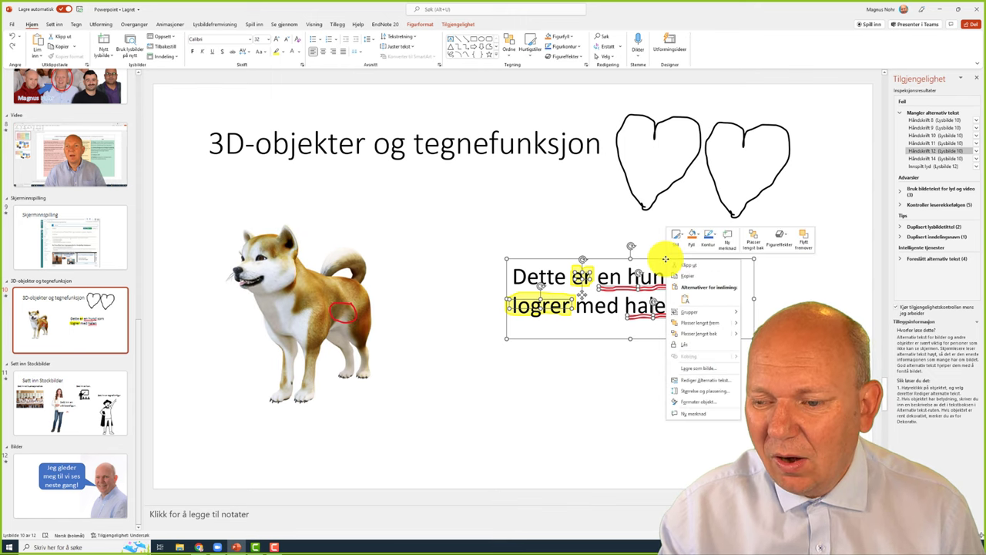
click(711, 369)
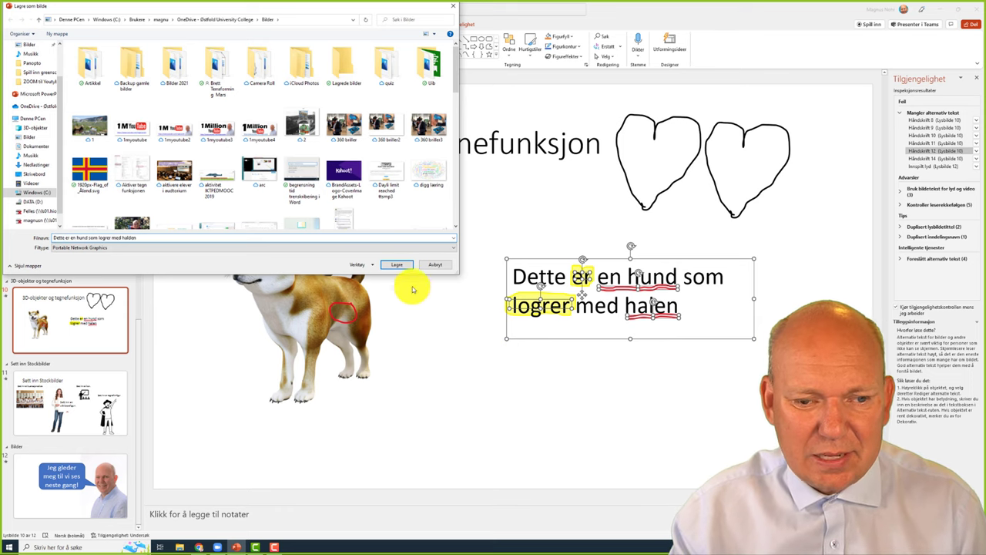
click(399, 265)
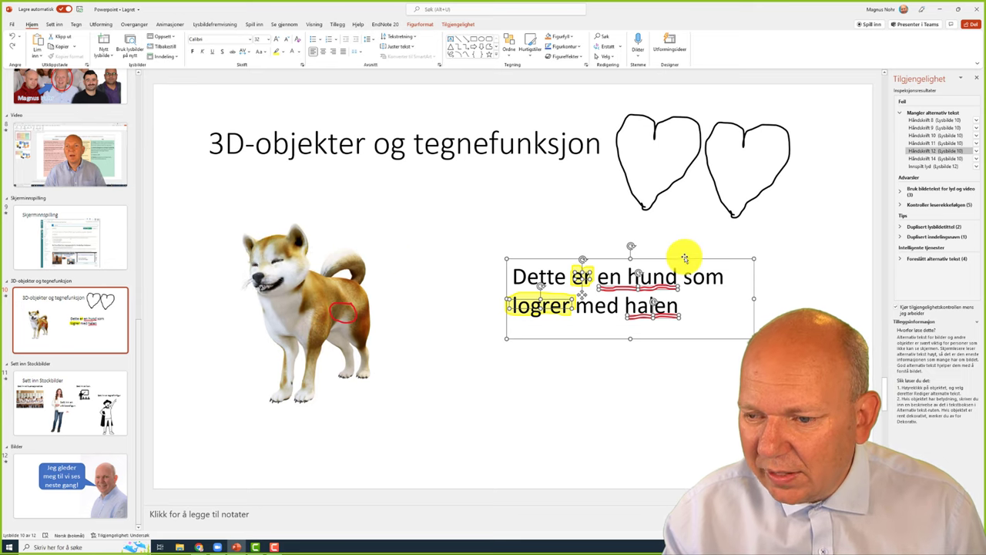
key(Delete)
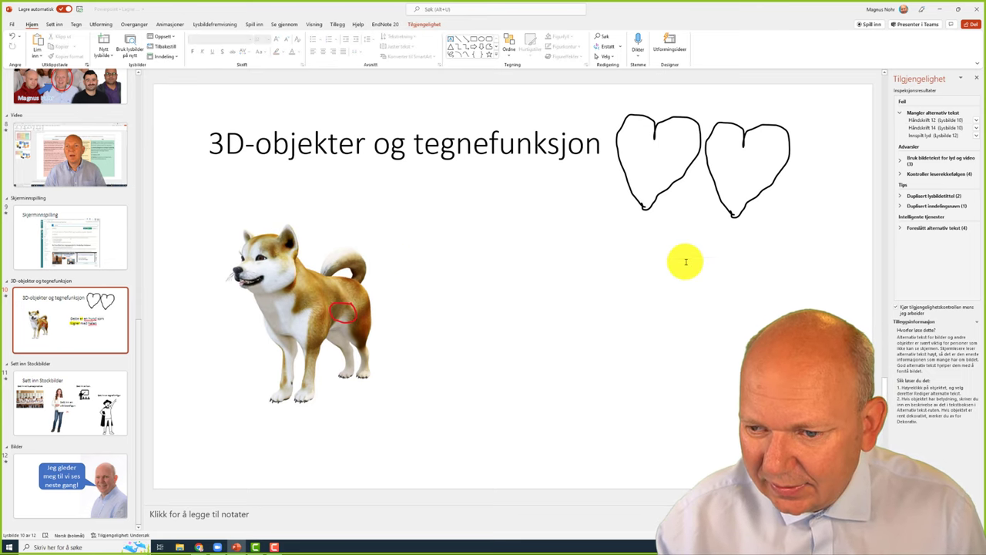
click(60, 24)
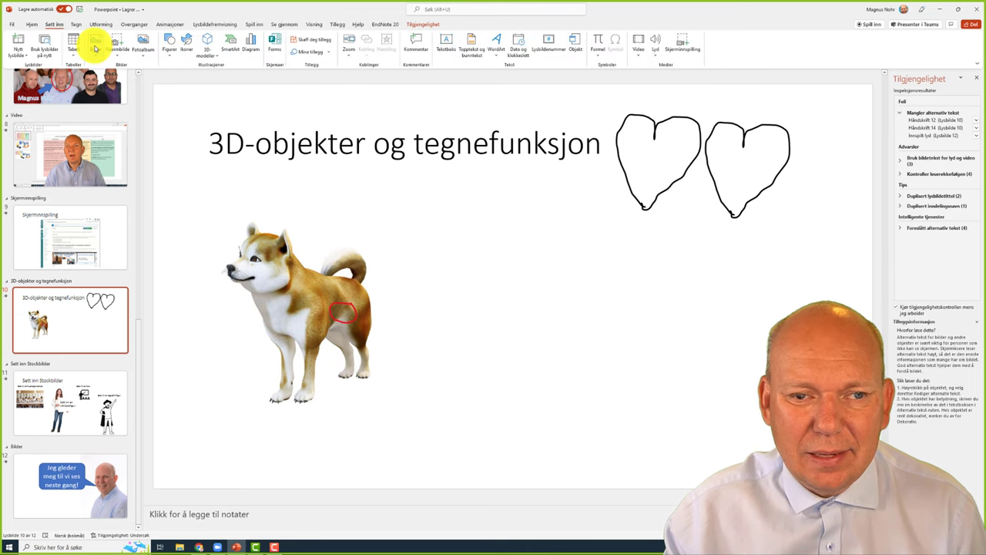
- Insert the saved dog-sentence picture from the Bilder folder onto slide 10
click(96, 49)
click(116, 79)
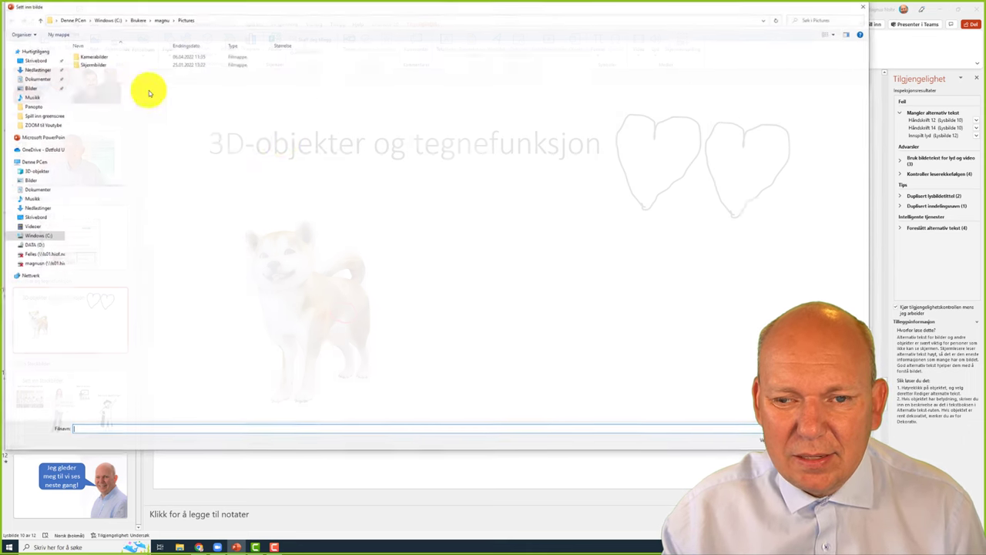
click(32, 182)
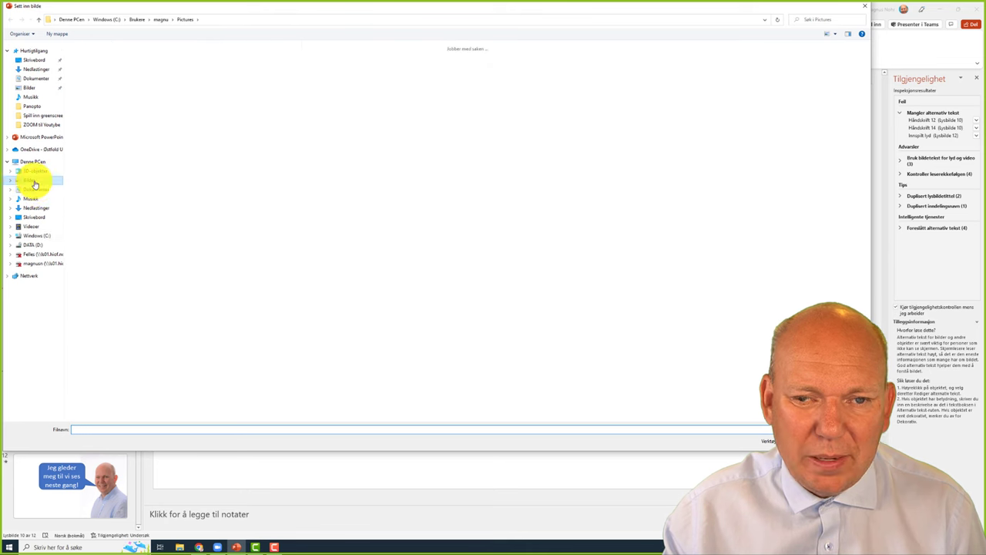
click(103, 72)
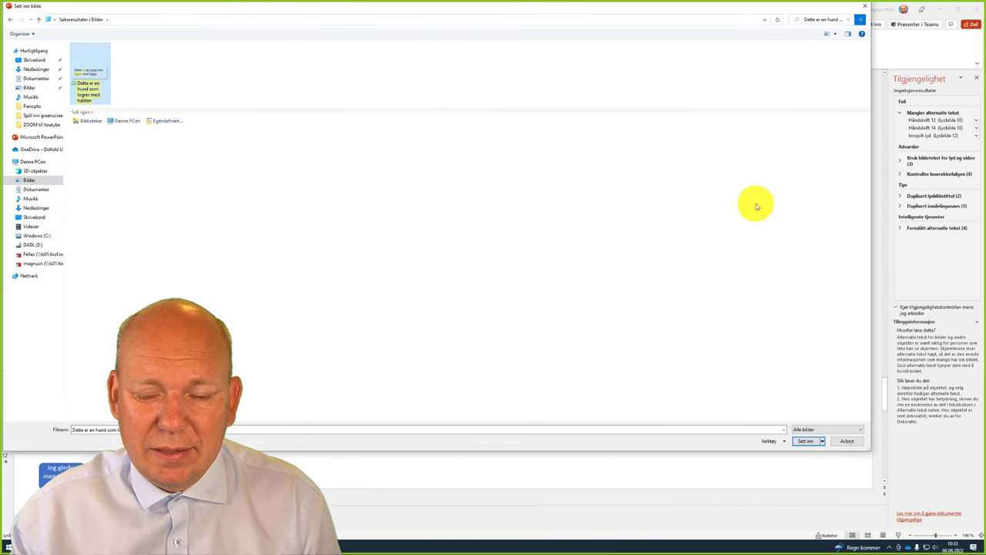
click(806, 442)
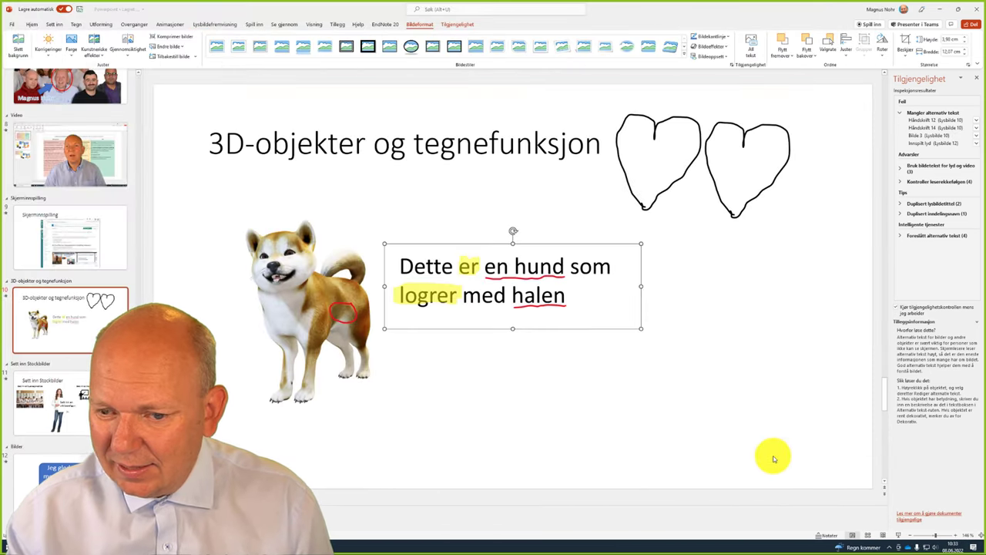
- Move the sentence picture right of the dog and write alt text explaining its highlighted, underlined words
drag(561, 291, 753, 337)
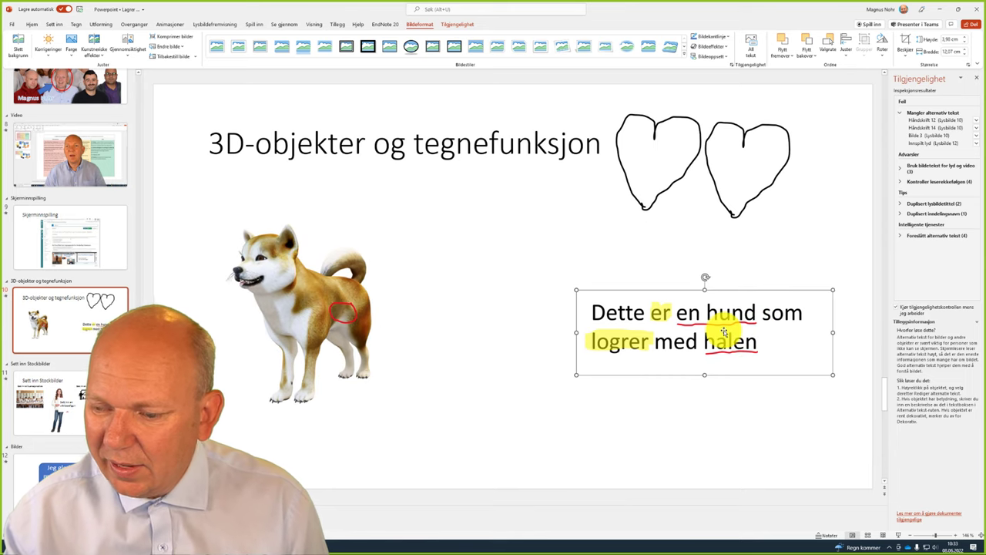
right_click(723, 331)
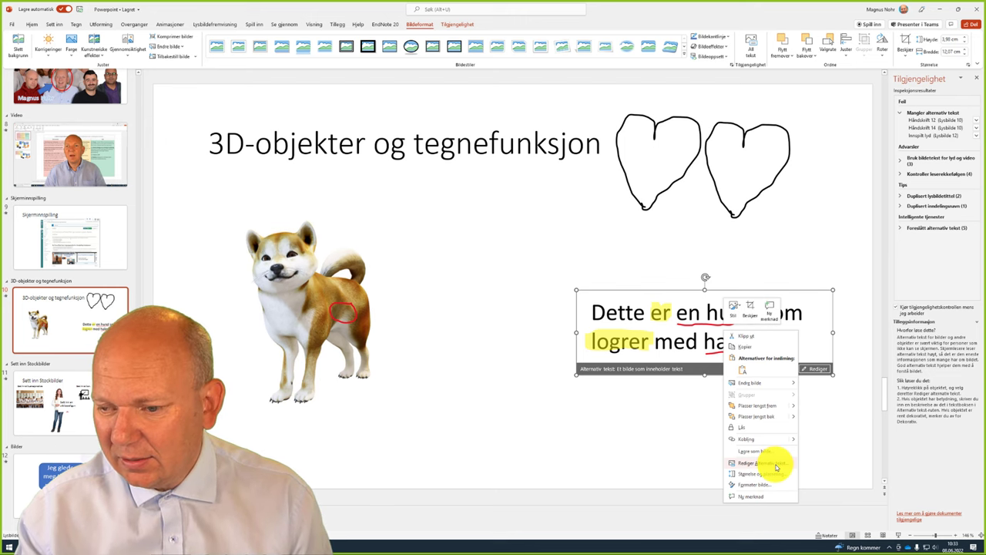
click(777, 463)
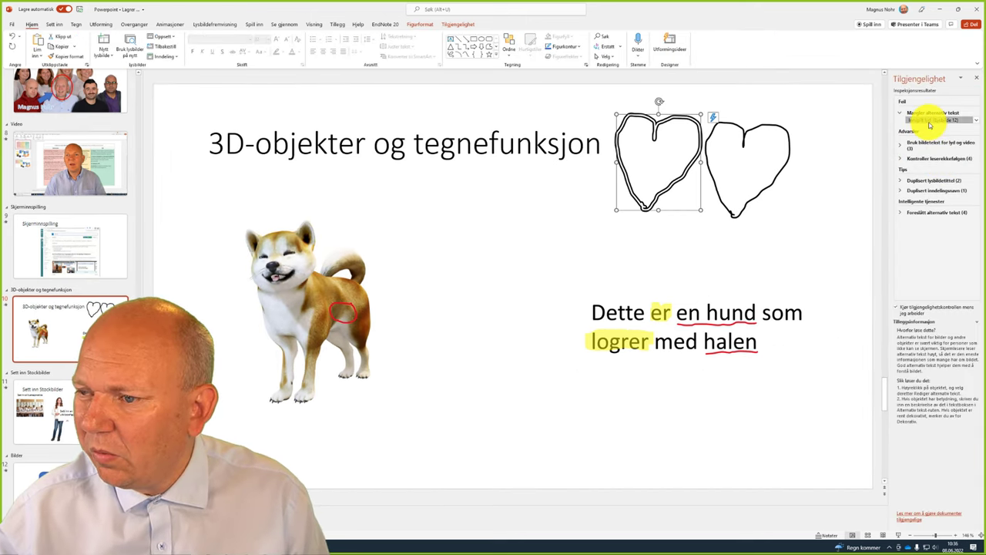
- Stop the audio playback and mark slide 12's recorded audio (Innspilt lyd) as decorative
click(930, 121)
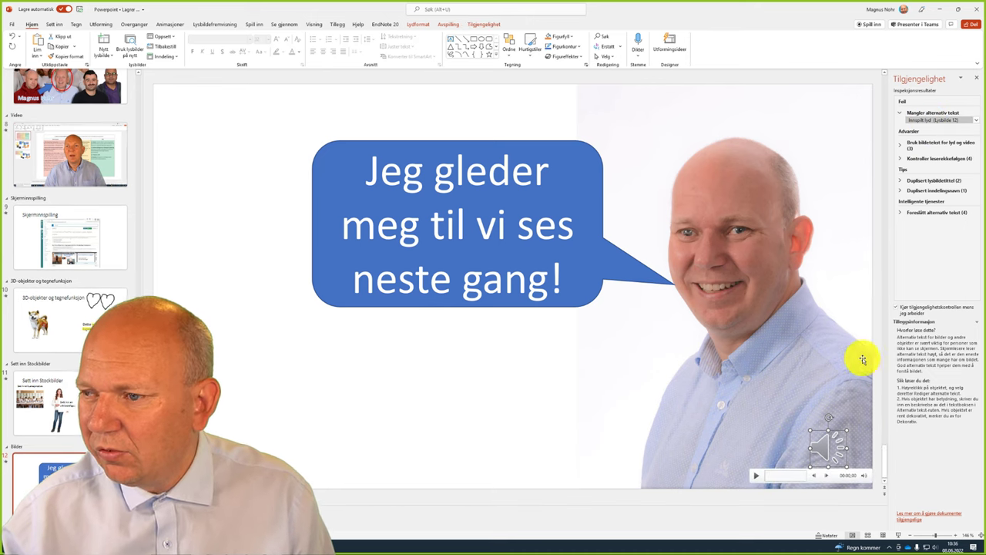
click(977, 123)
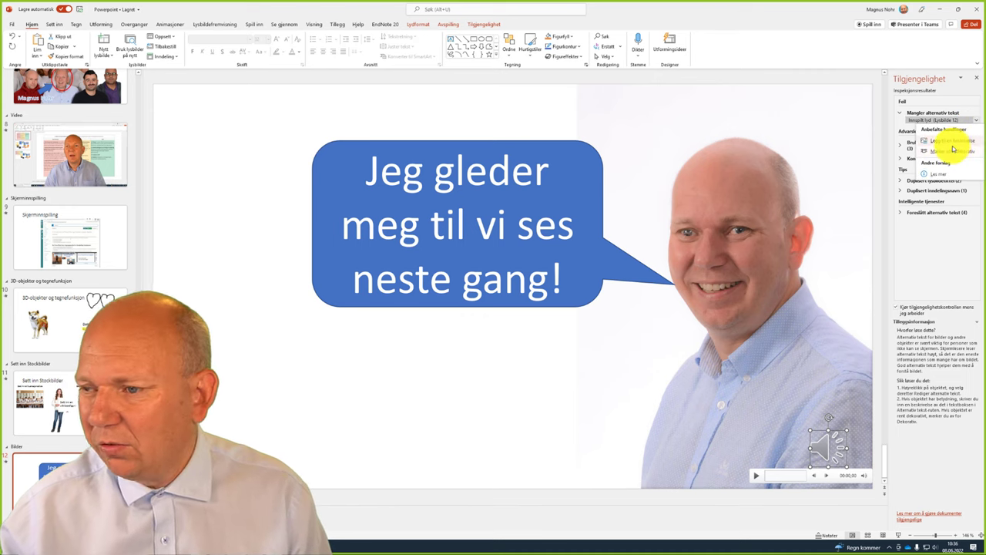
click(930, 121)
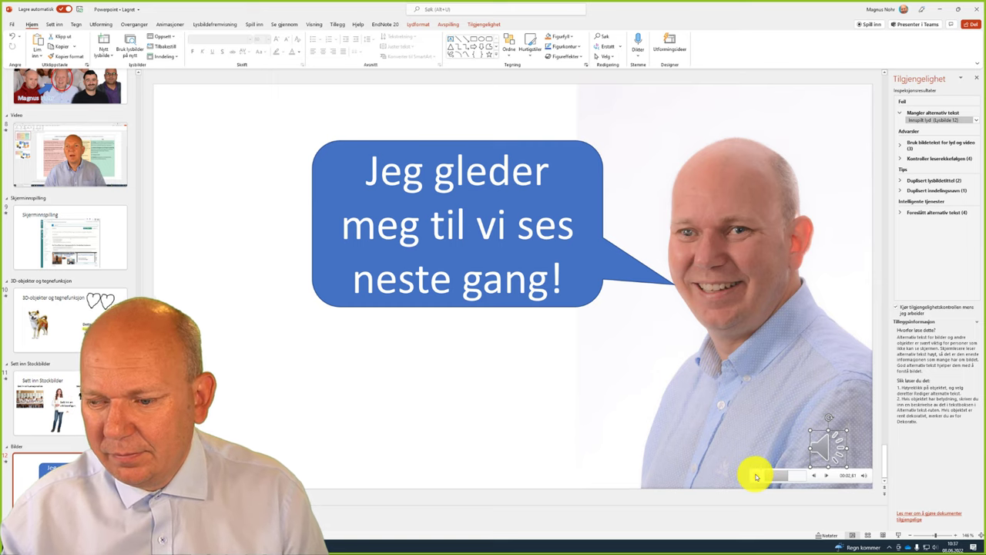
click(756, 476)
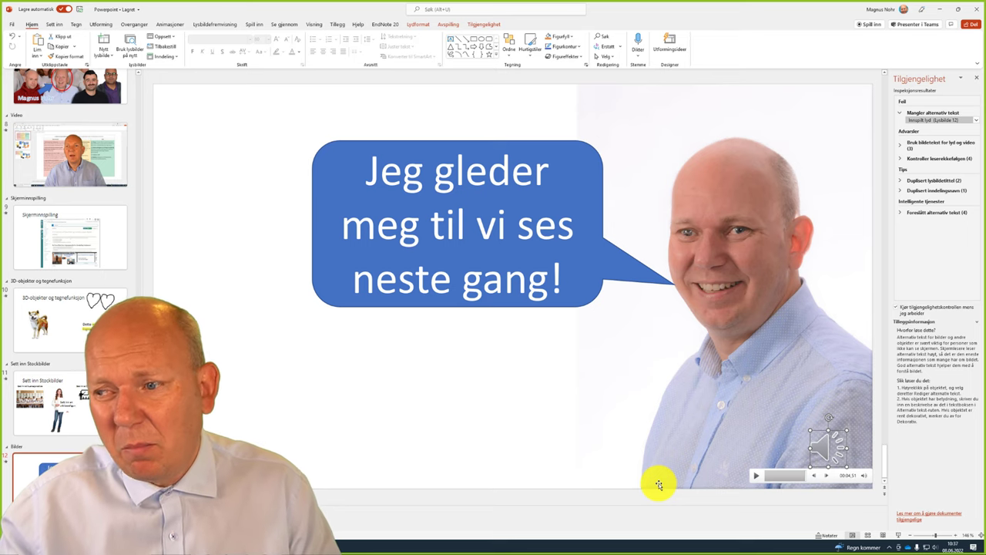
click(977, 121)
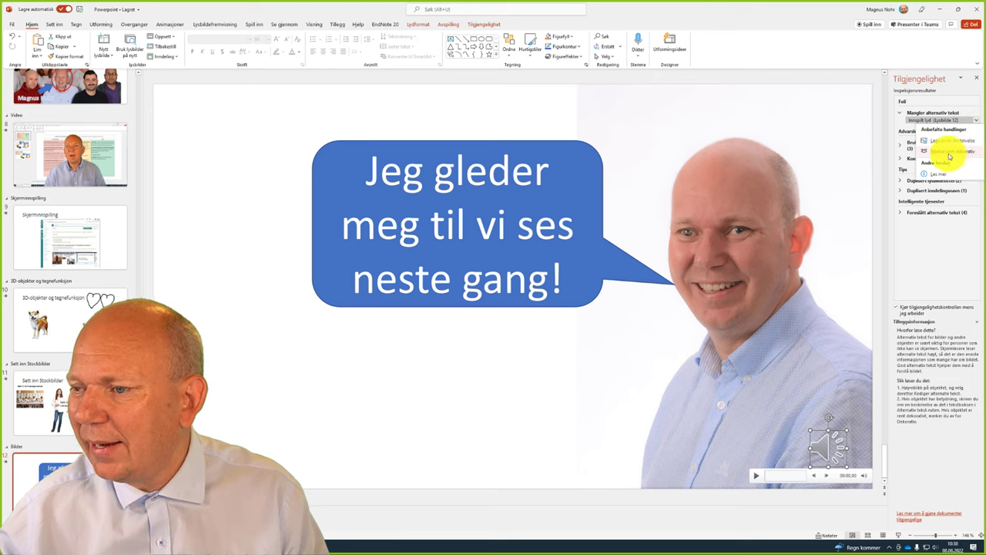
click(949, 153)
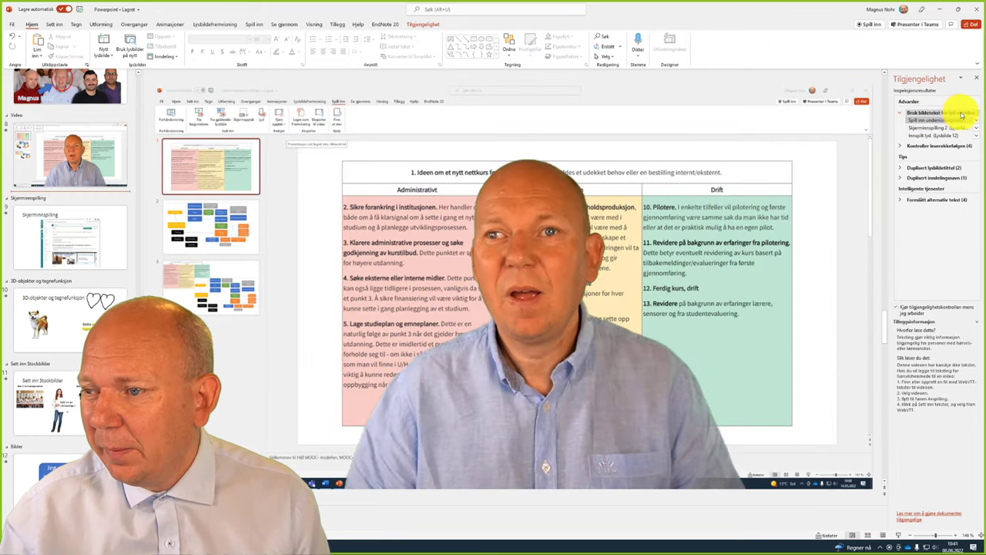
click(921, 122)
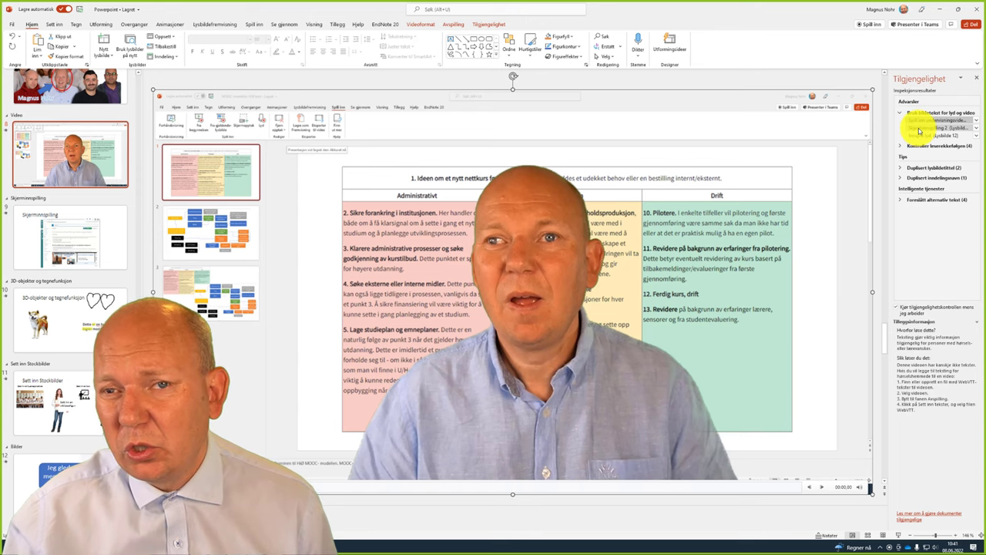
click(919, 129)
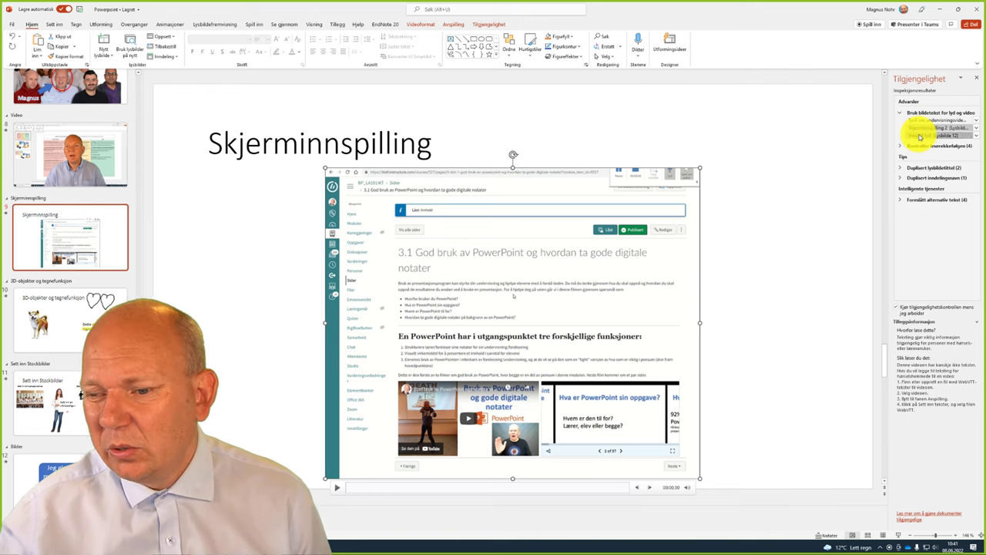
click(919, 136)
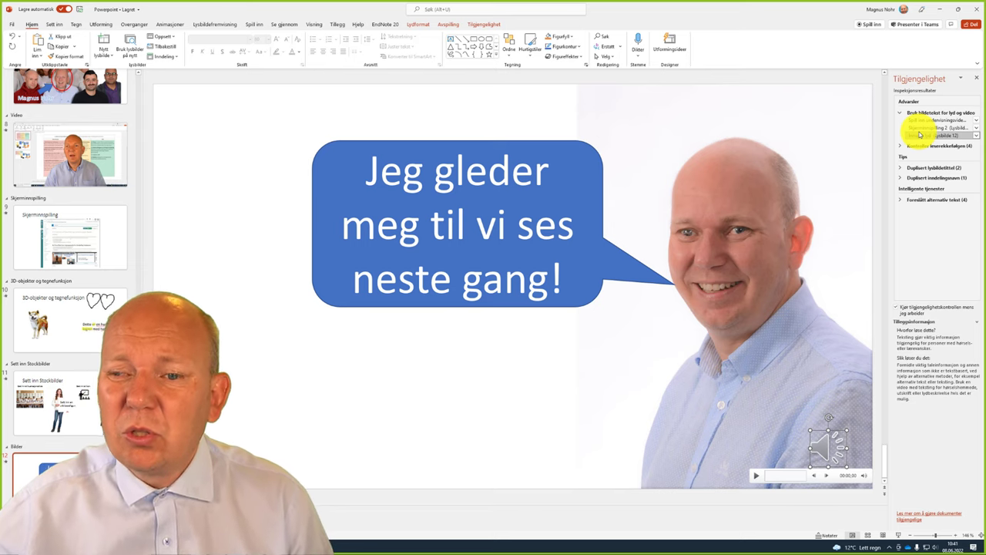
click(122, 168)
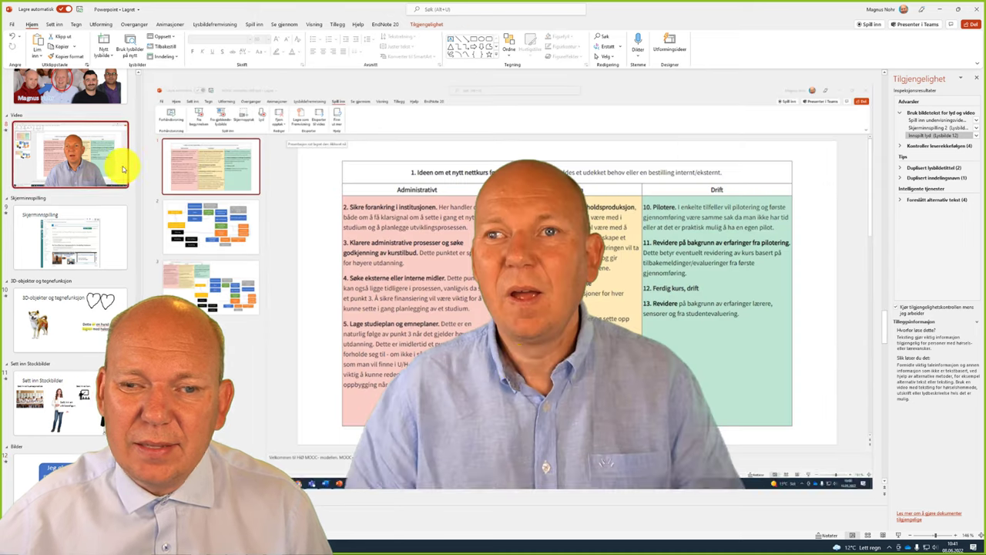
mouse_move(652, 346)
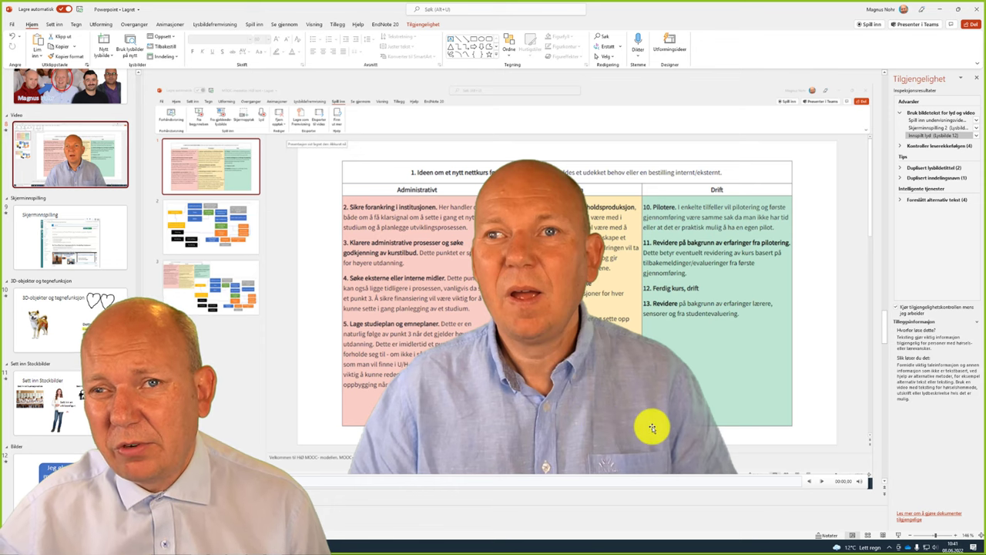
- Add a blank slide after the Video slide and start inserting an online video
click(92, 197)
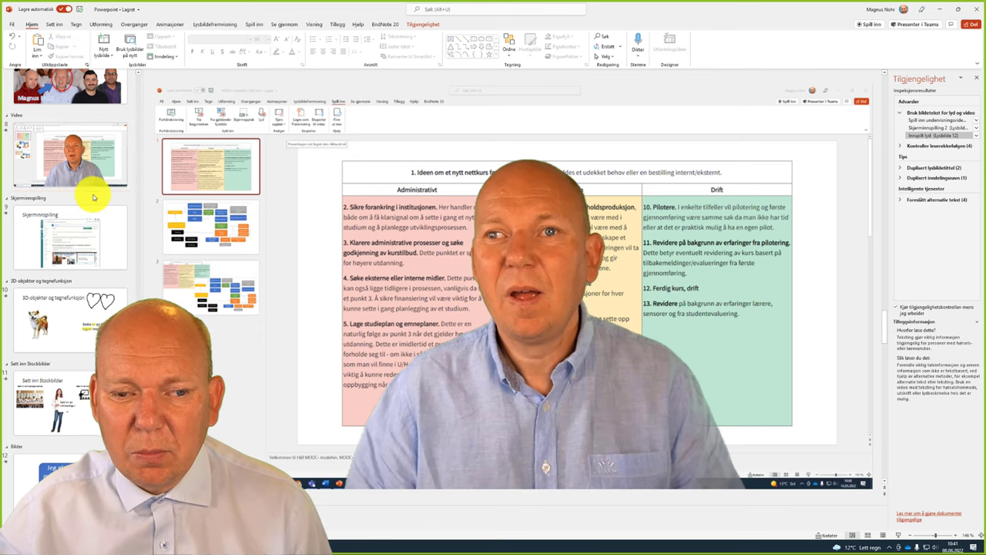
key(Return)
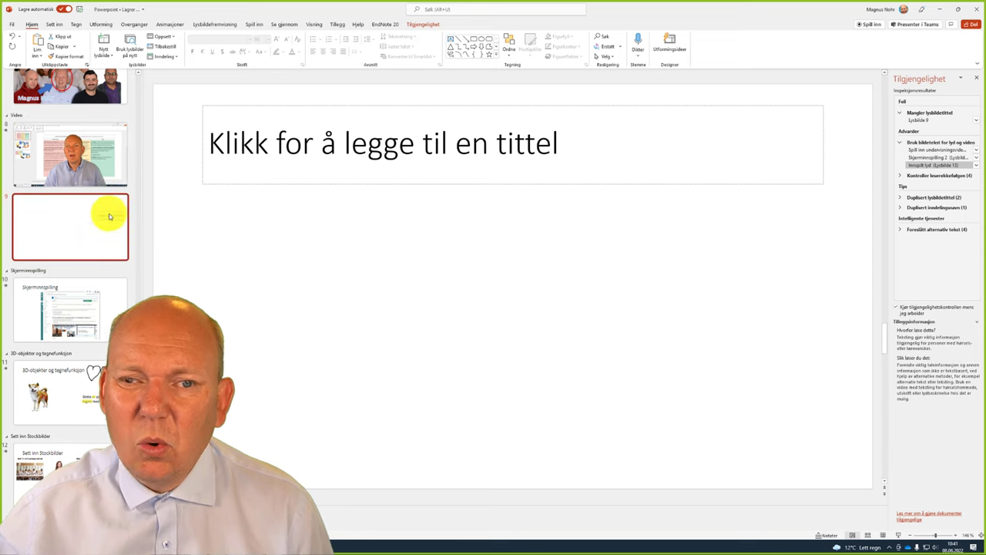
click(54, 24)
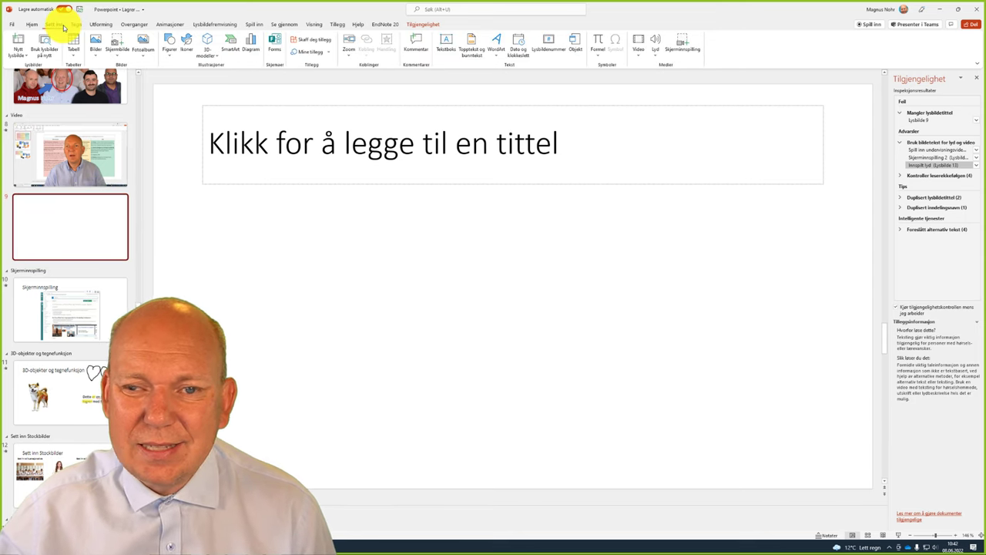
click(639, 59)
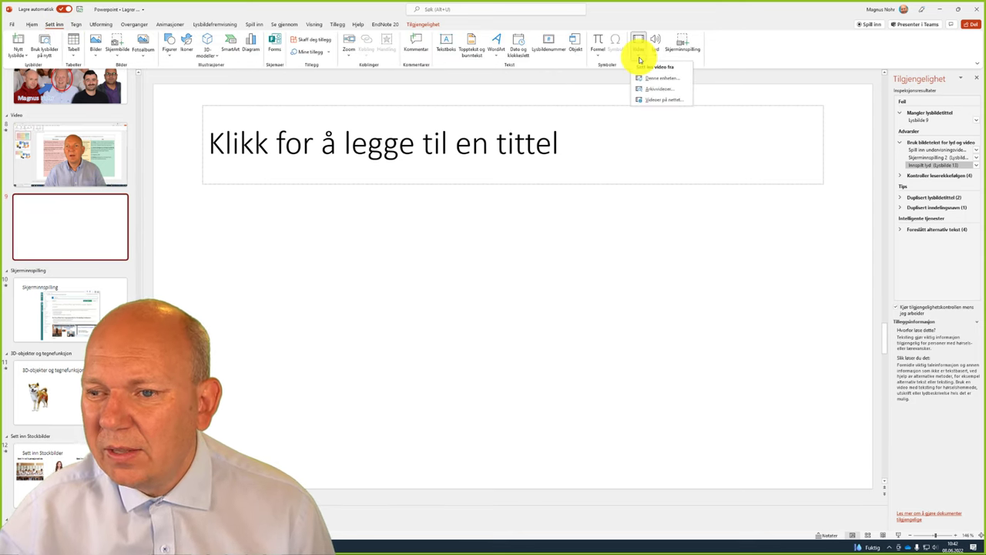
click(662, 101)
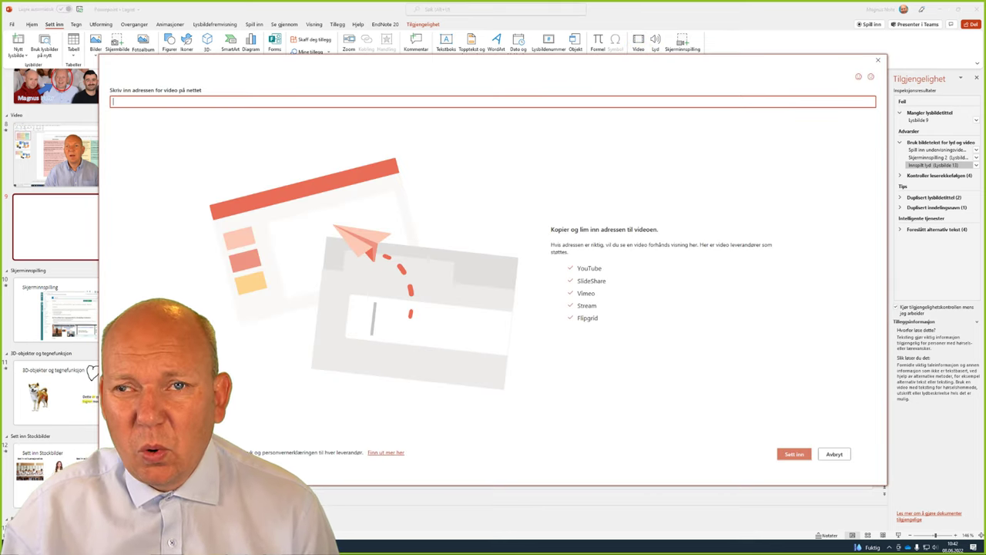
- Embed the YouTube video 'HIØ mooc modell for utvikling av nettkurs' using its copied share link
key(alt+Tab)
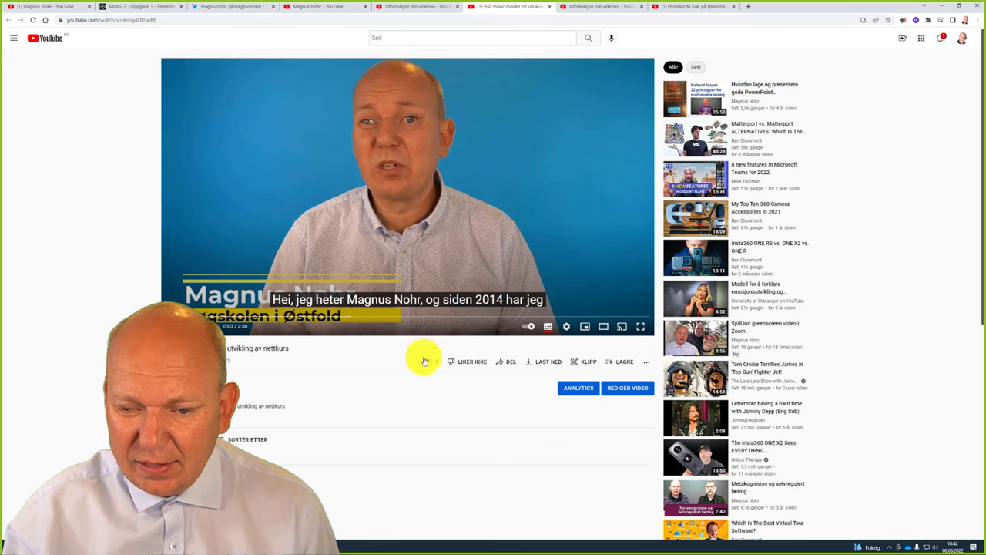
click(508, 363)
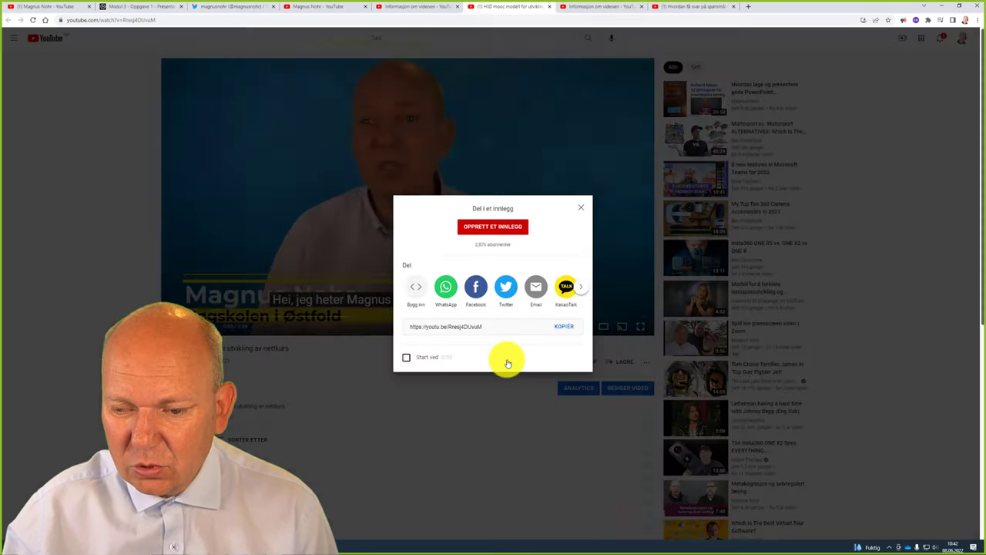
click(566, 329)
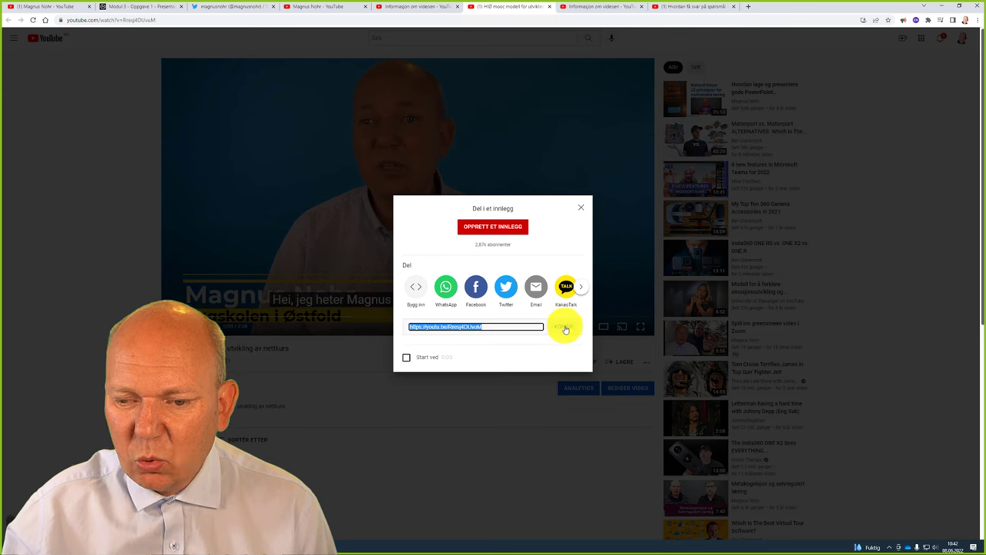
click(581, 207)
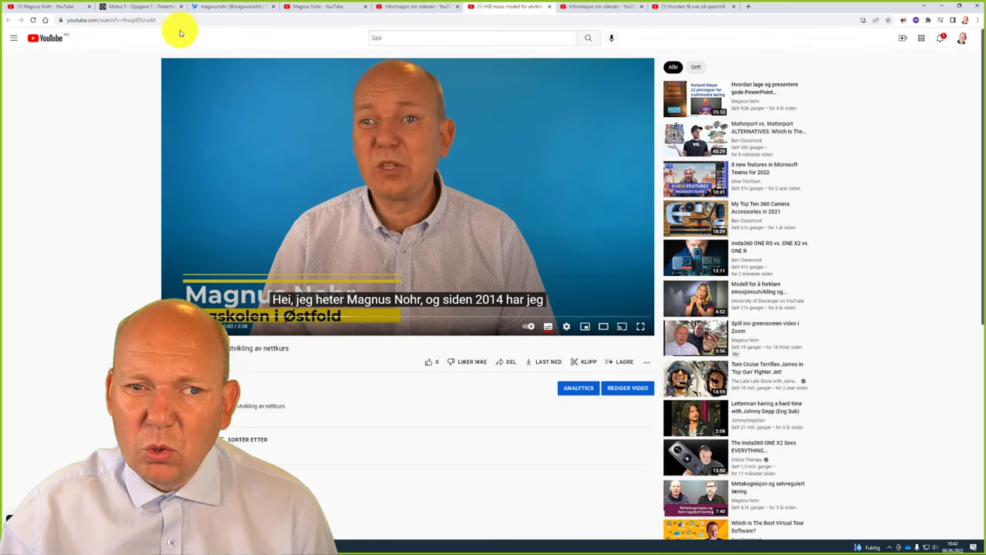
click(176, 543)
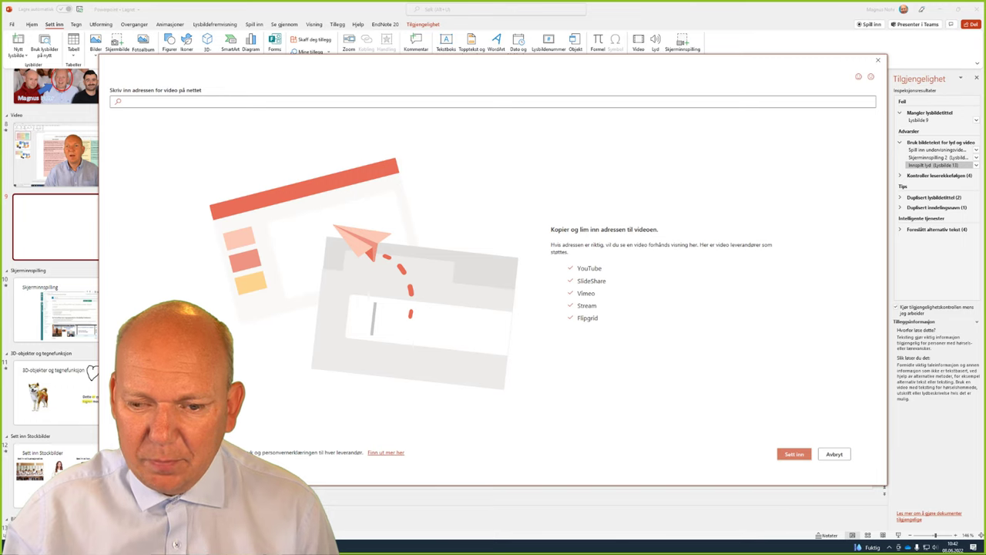
click(282, 101)
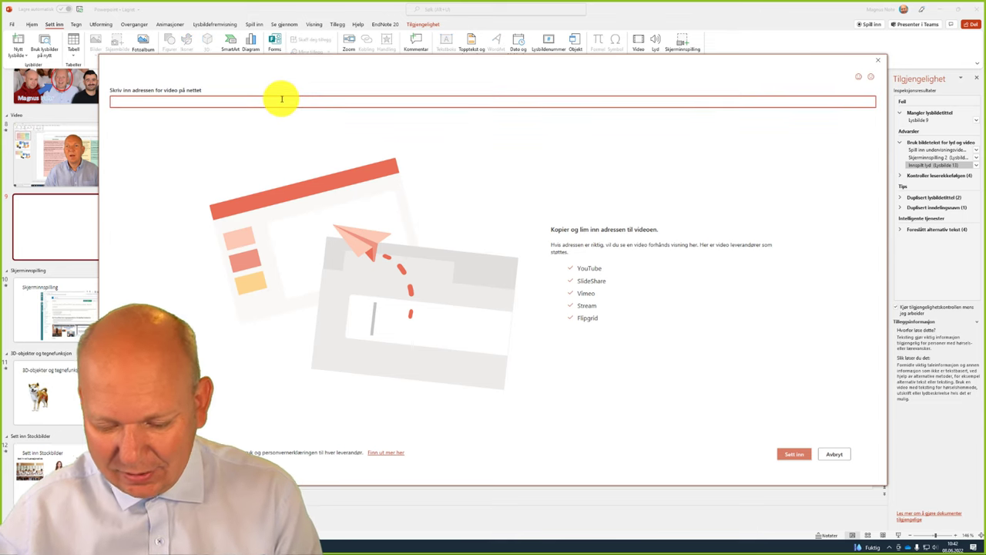
text(https://youtu.be/Rresj4DUvuM)
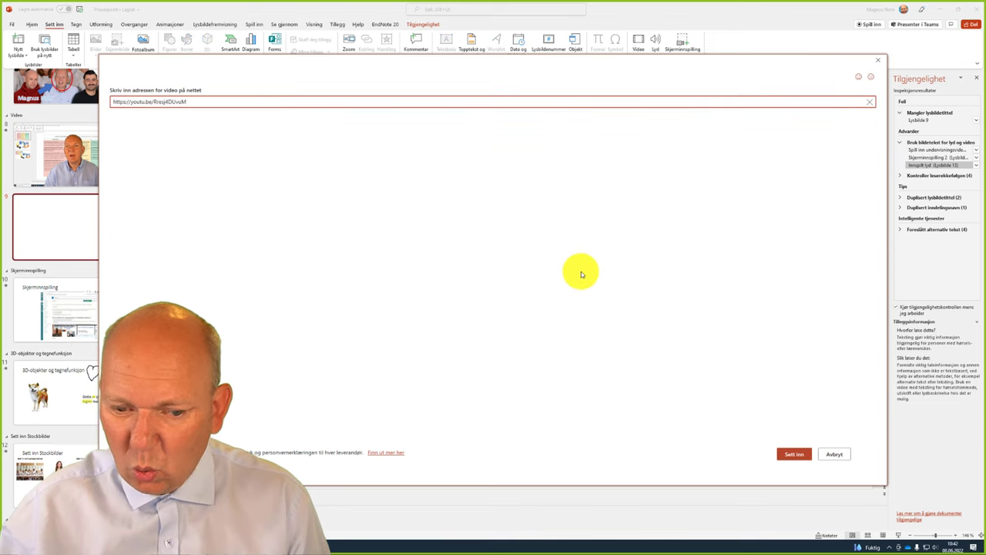
click(793, 454)
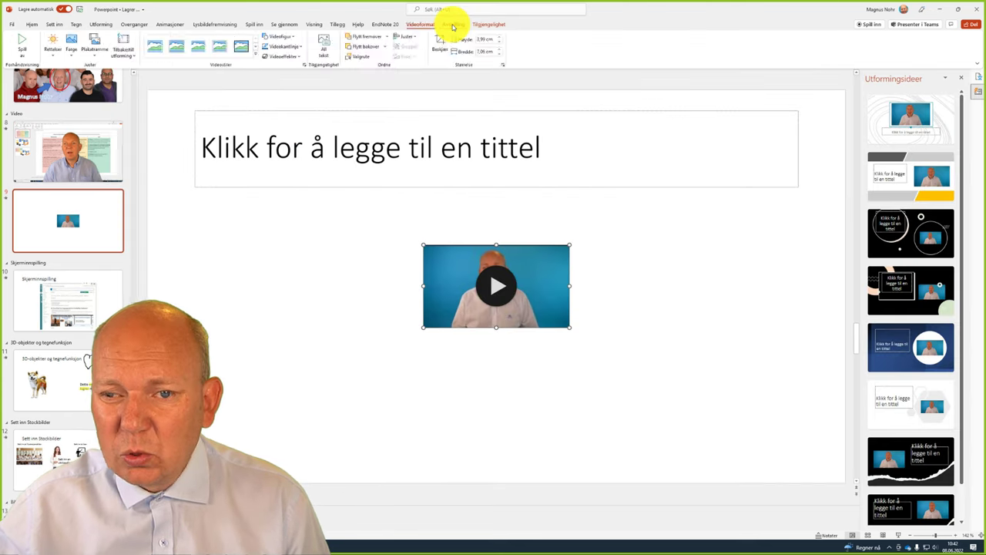
- Set slide 9's video to start Automatisk and title the slide 'HiØ MOOC modellen'
click(453, 26)
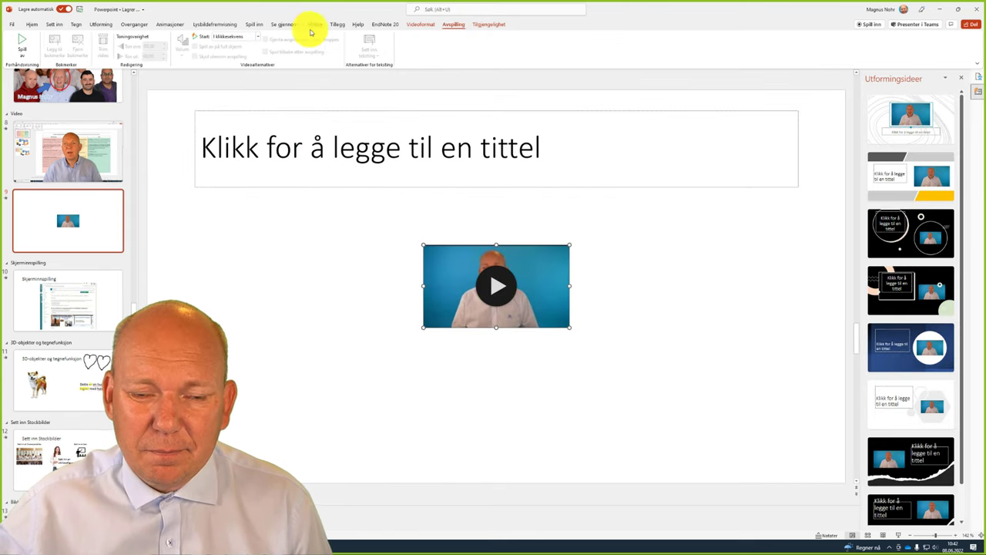
click(256, 36)
click(247, 53)
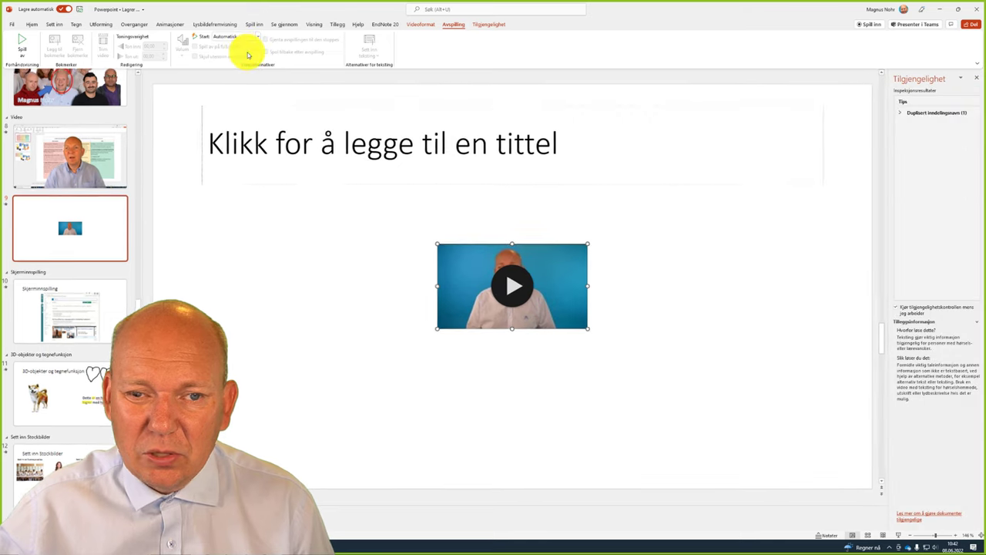
click(433, 165)
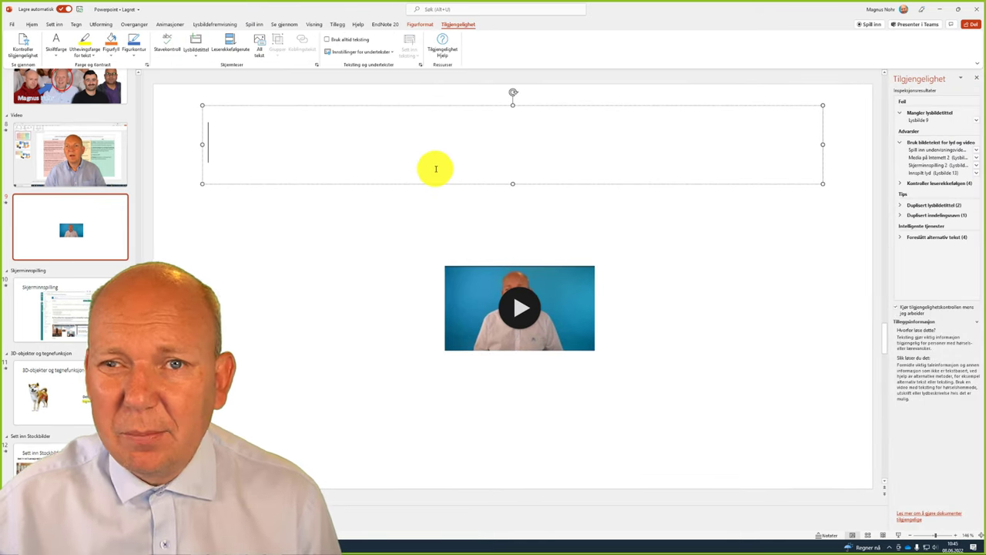
text(HiØ MOOC modellen)
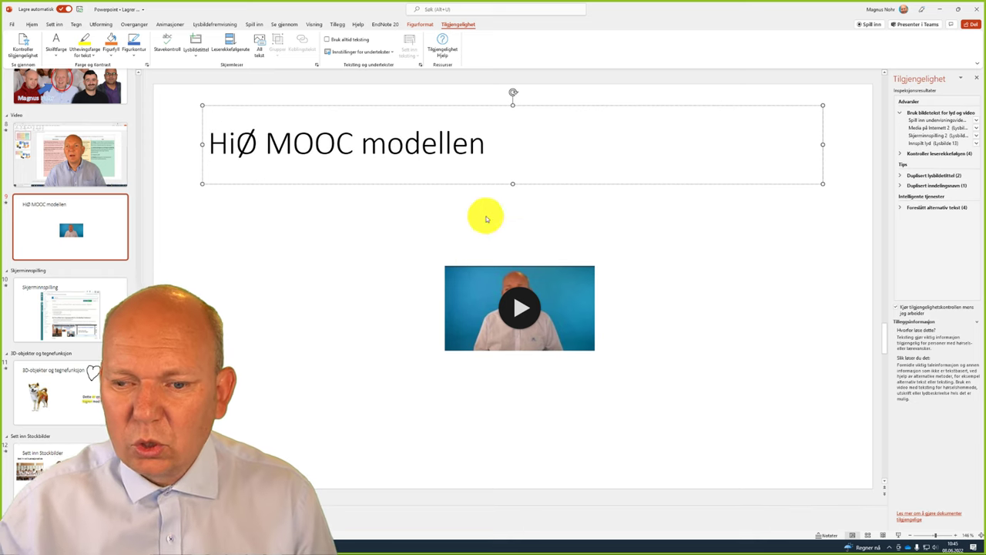
- Move the video to the top-left and enlarge it to fill most of the slide
click(478, 271)
drag(476, 288, 161, 89)
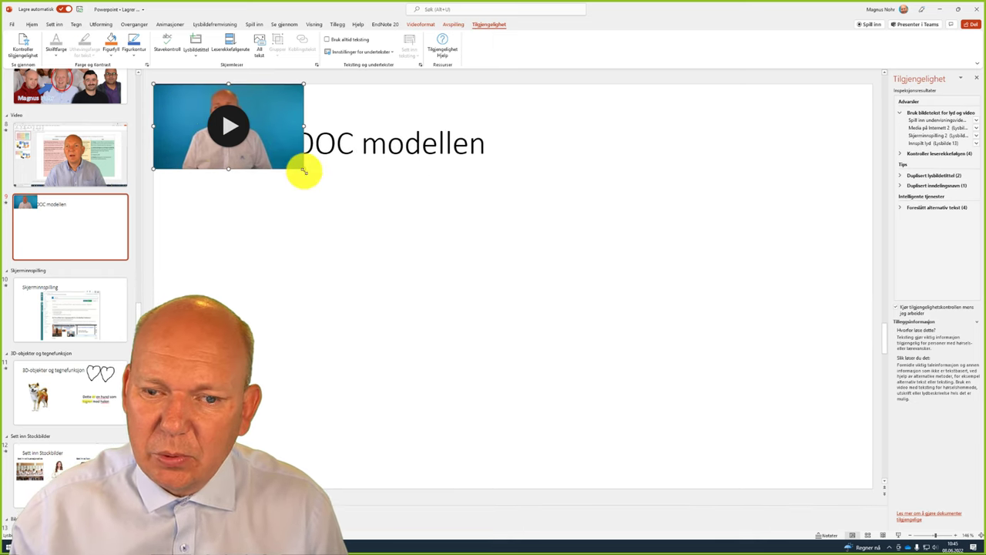
drag(292, 167, 786, 381)
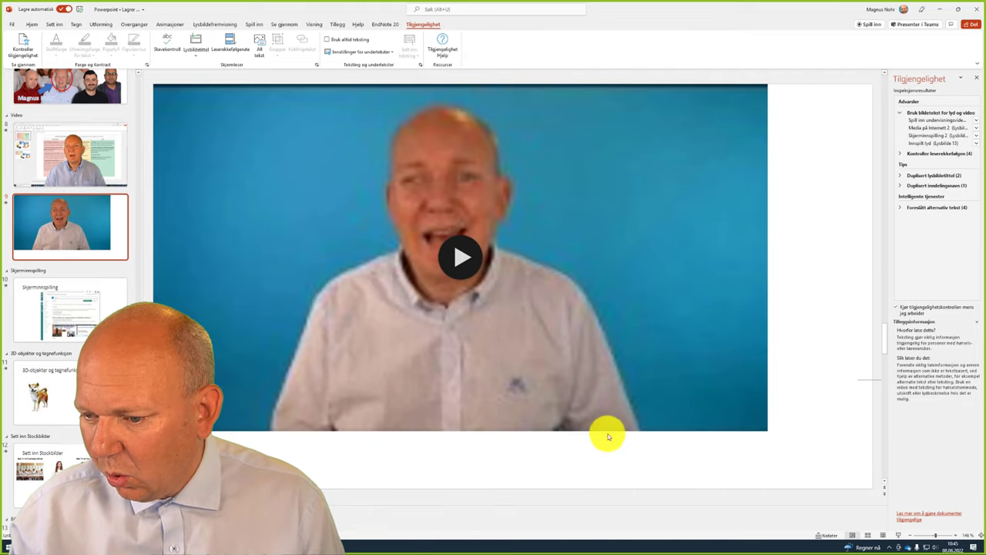
click(655, 428)
mouse_move(769, 432)
mouse_down()
mouse_move(857, 438)
mouse_move(873, 450)
mouse_up()
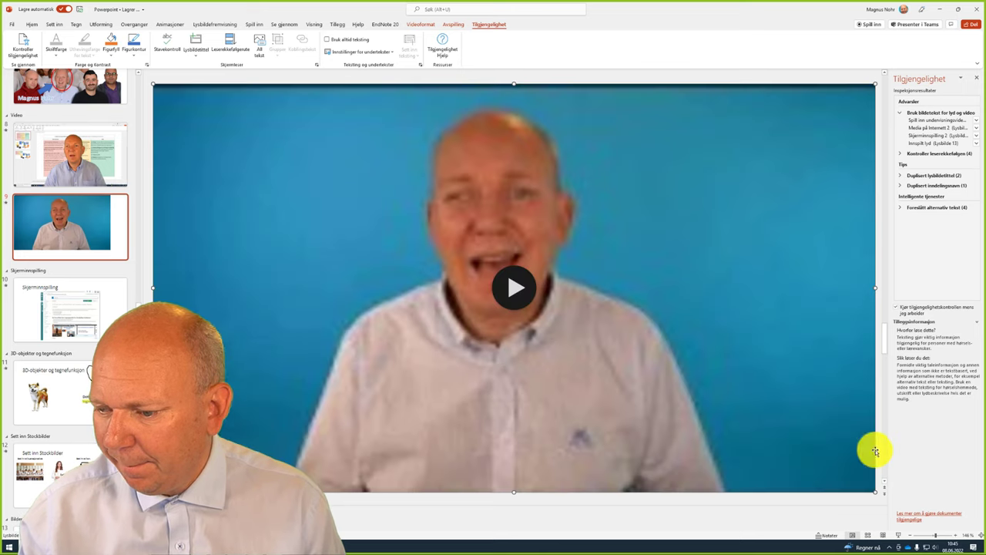
- Play slide 9's video full-screen with YouTube subtitles on, then exit the show
click(900, 537)
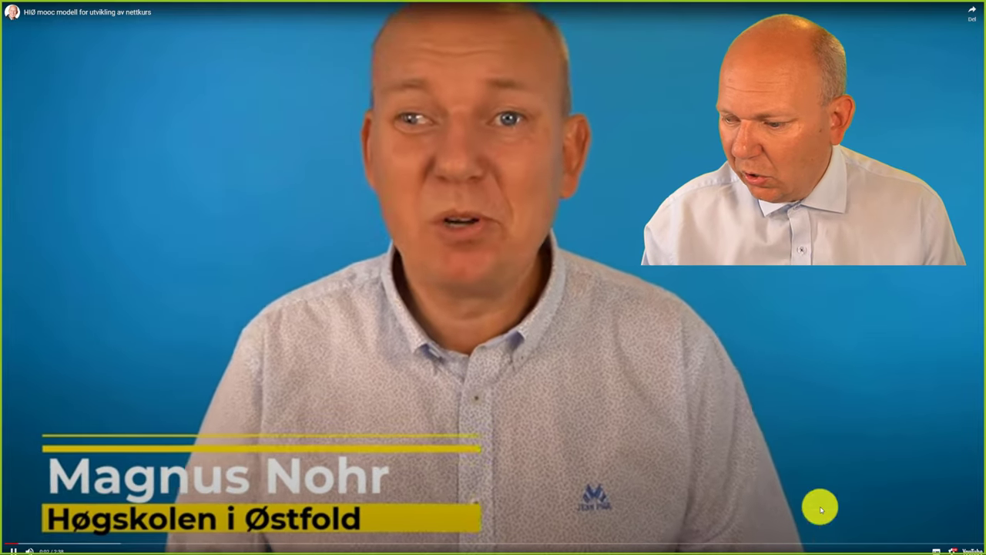
click(939, 549)
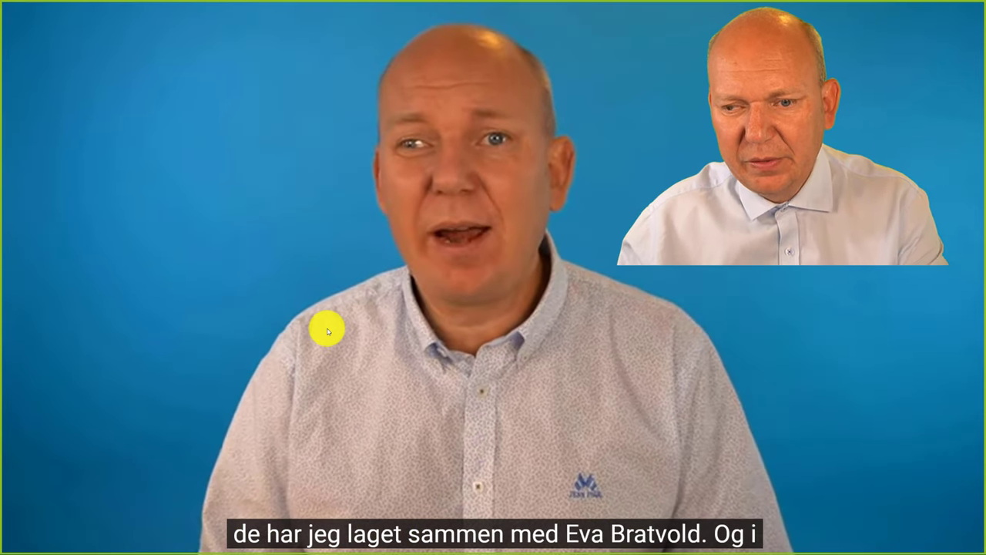
key(Home)
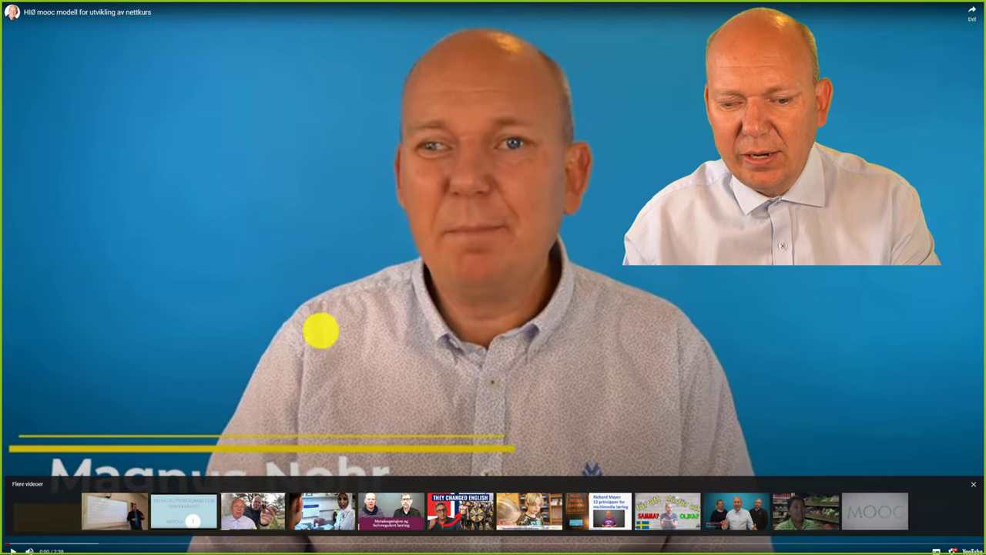
key(Escape)
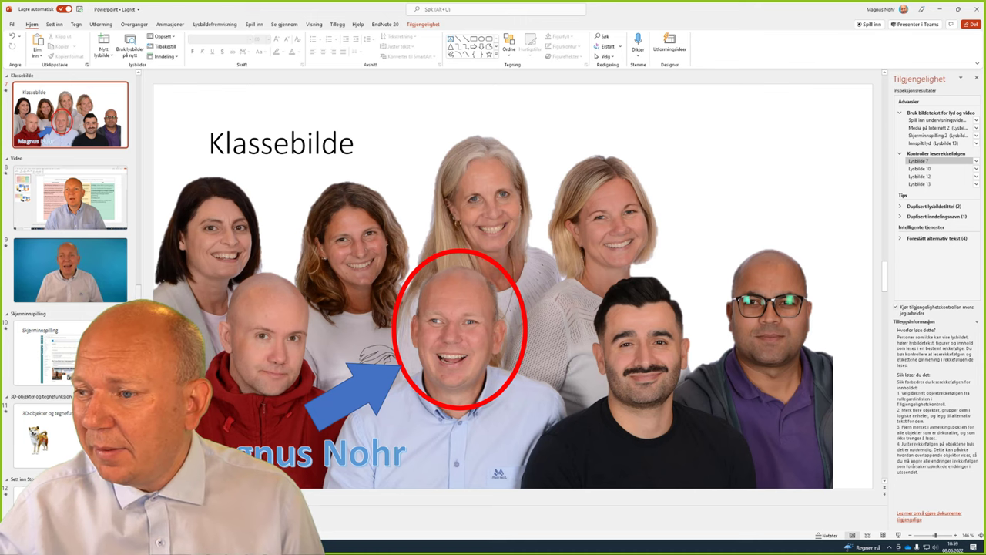
- Move the Klassebilde title to the top of slide 7's reading order, ahead of the photo
click(902, 116)
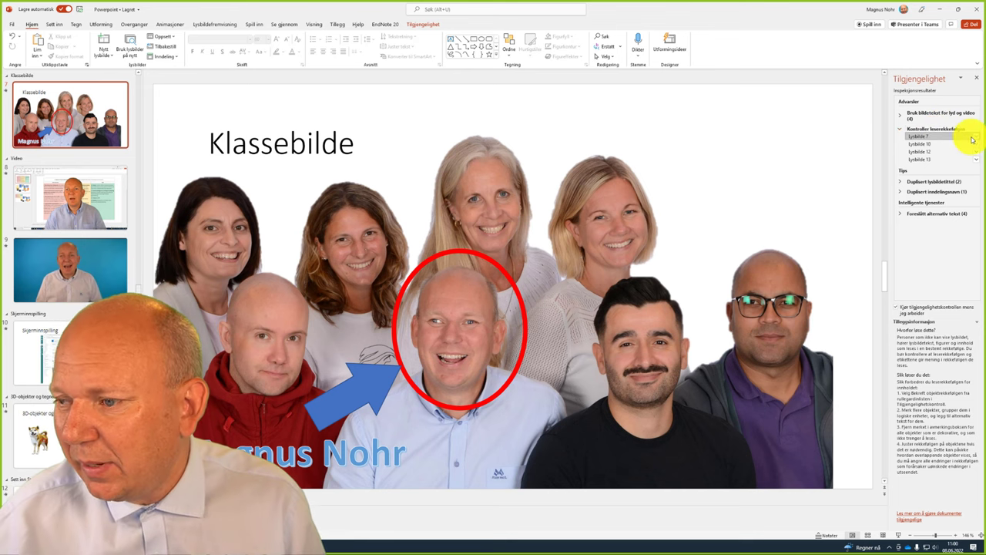
click(977, 137)
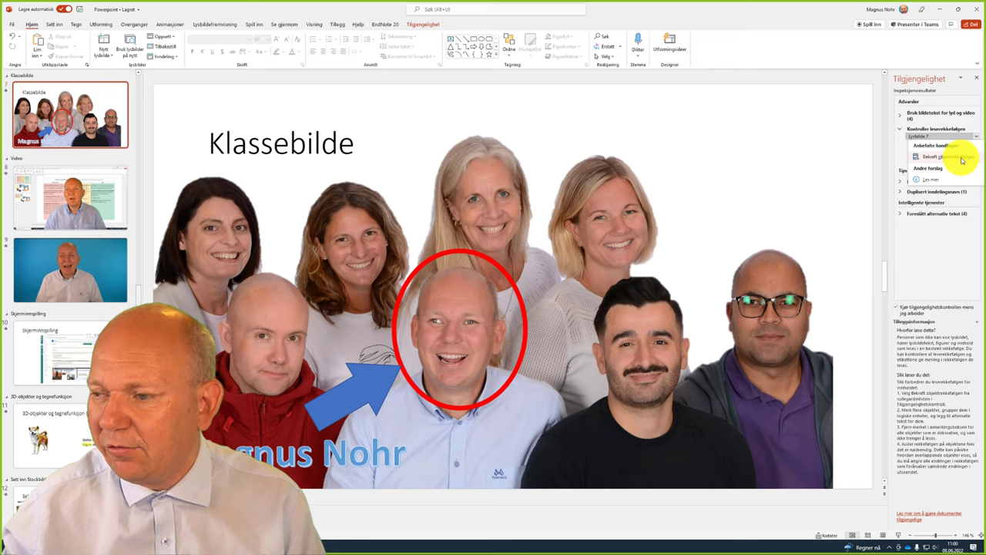
click(962, 160)
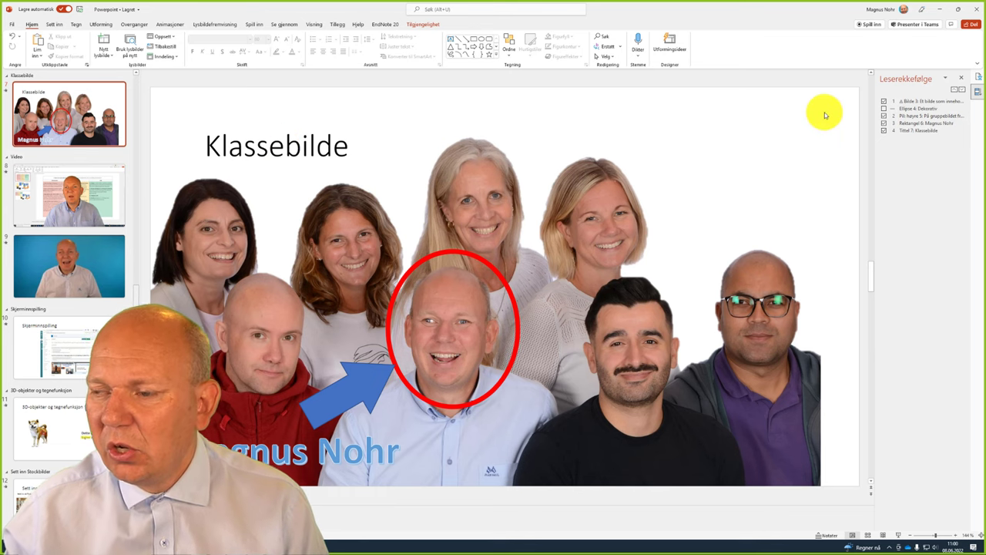
click(908, 131)
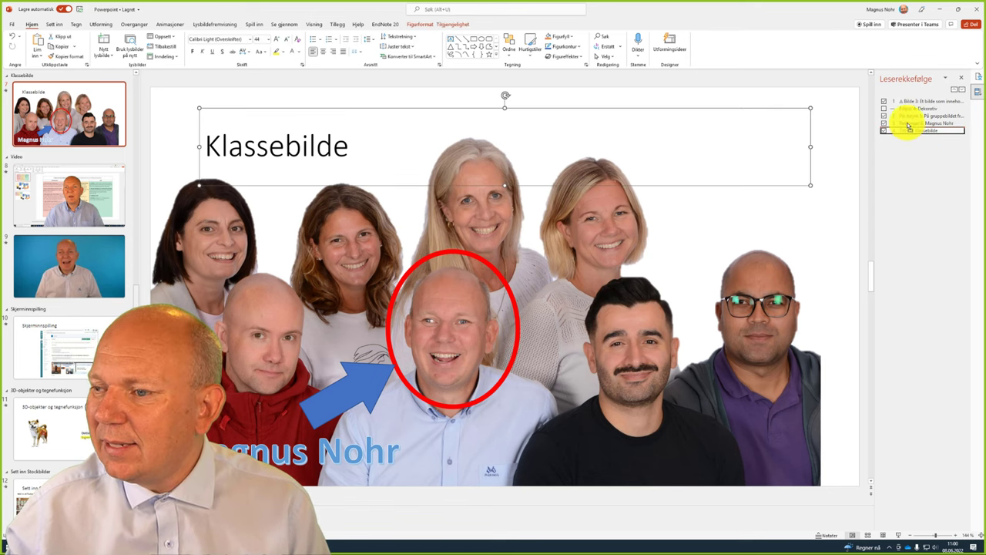
drag(908, 102, 907, 101)
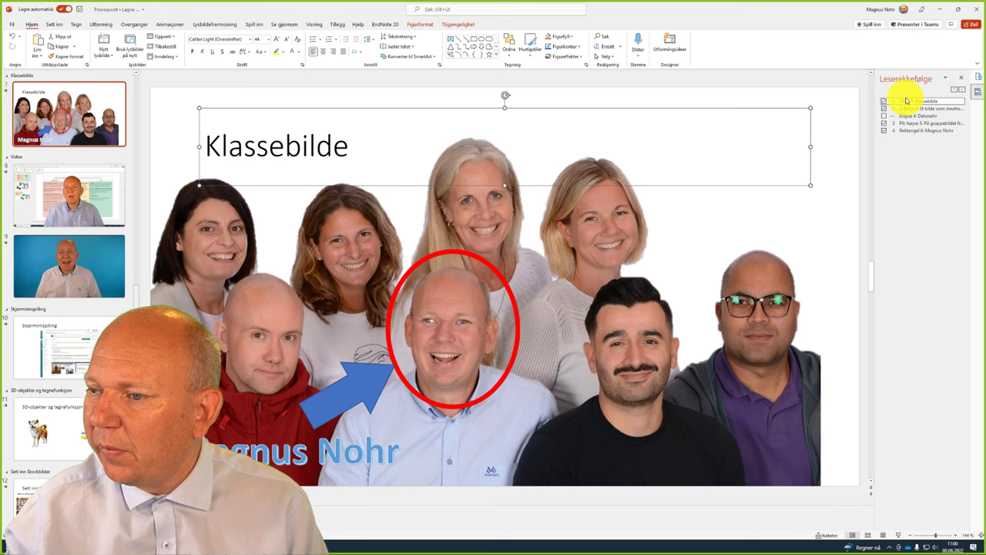
click(933, 112)
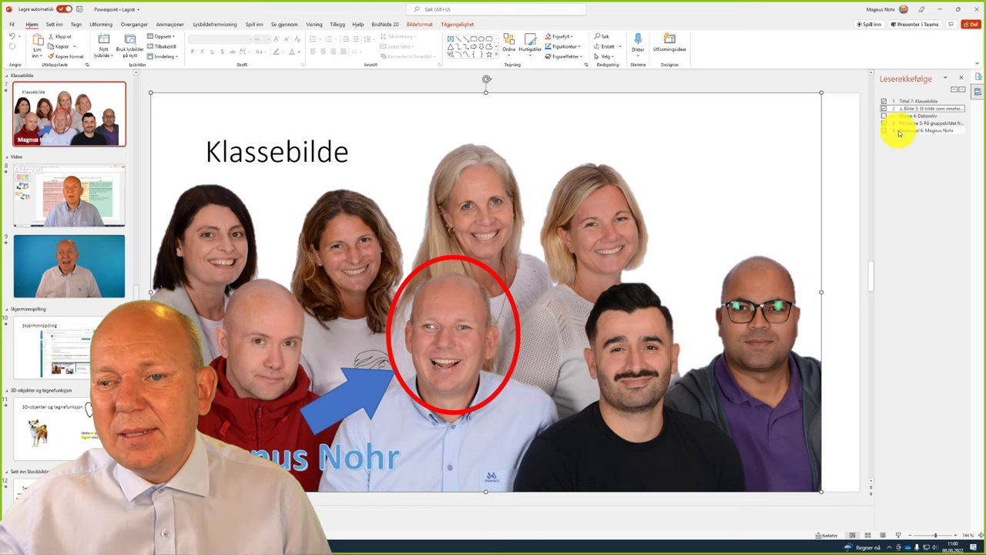
- Reorder the Skjerminnspilling slide so the title reads first and the video second
click(961, 81)
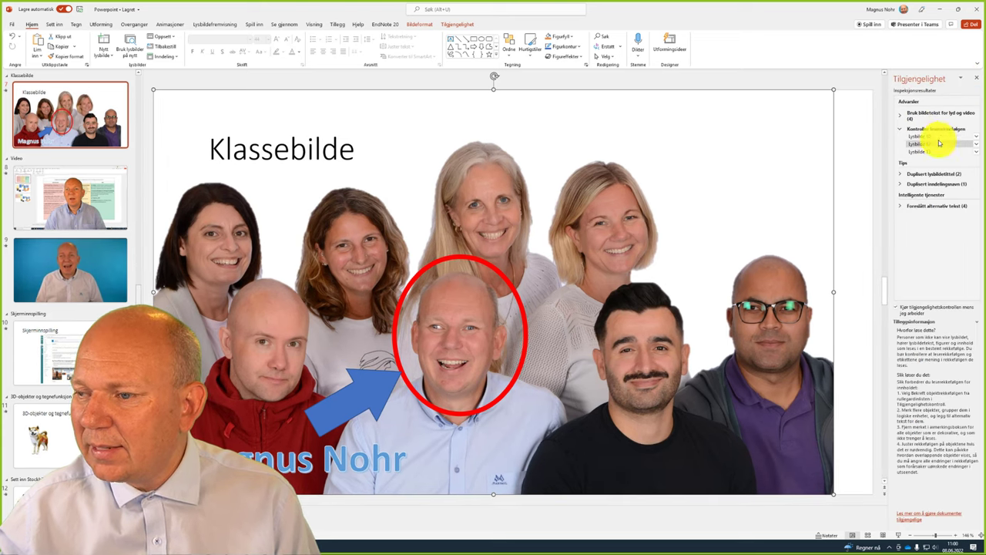
click(930, 138)
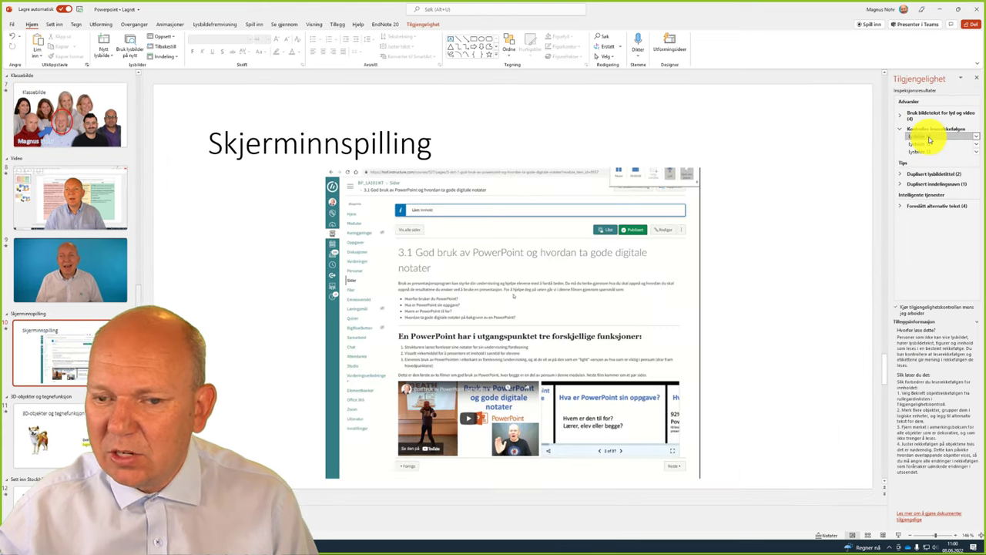
click(975, 137)
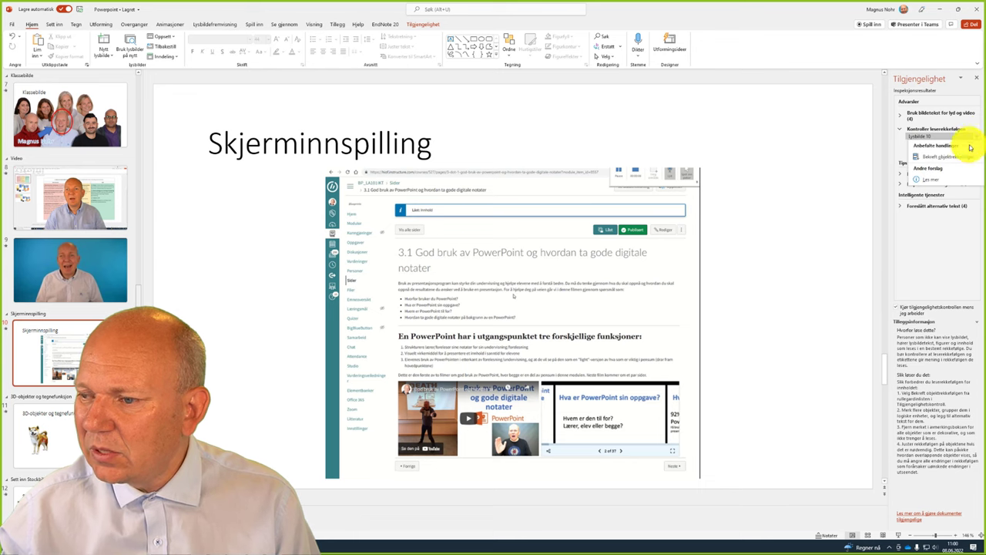
click(954, 158)
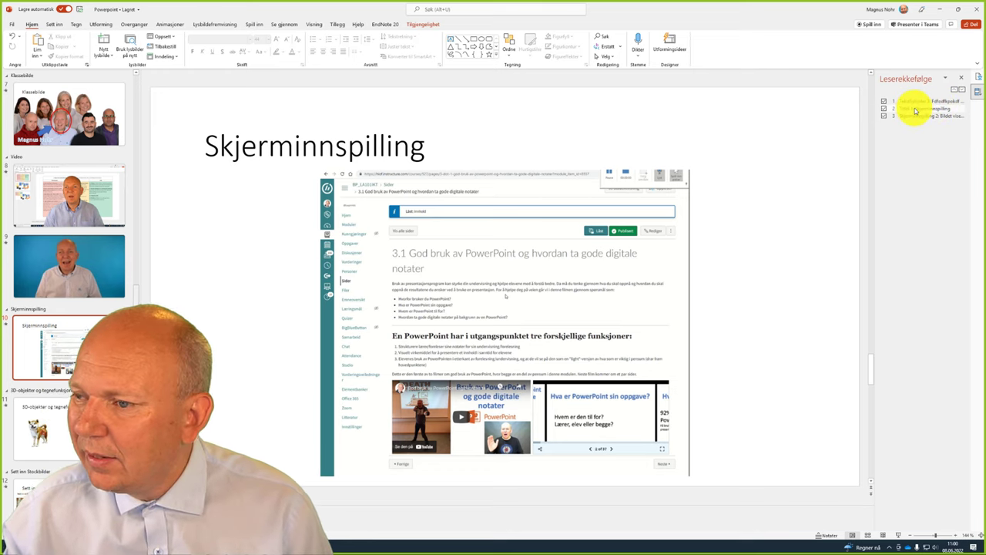
click(925, 101)
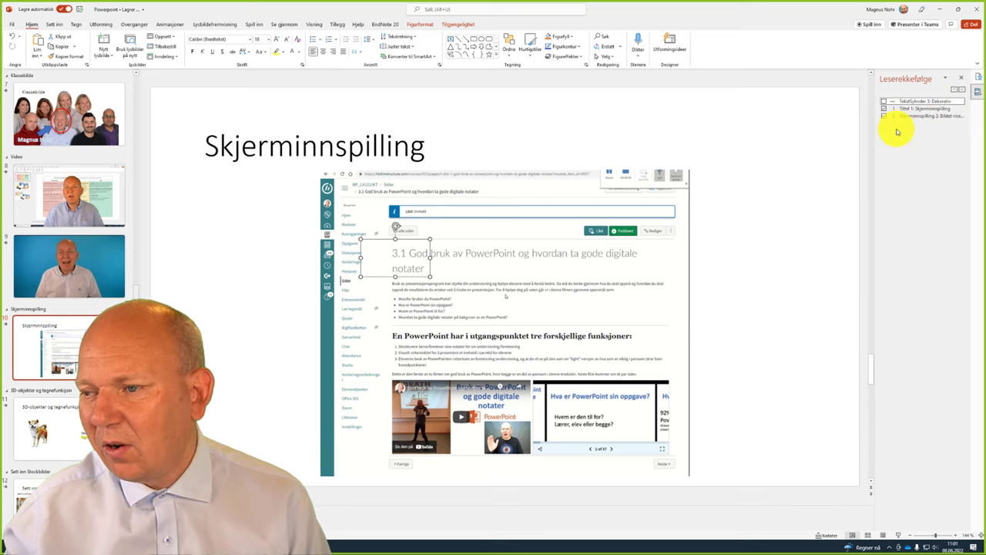
drag(909, 110, 906, 99)
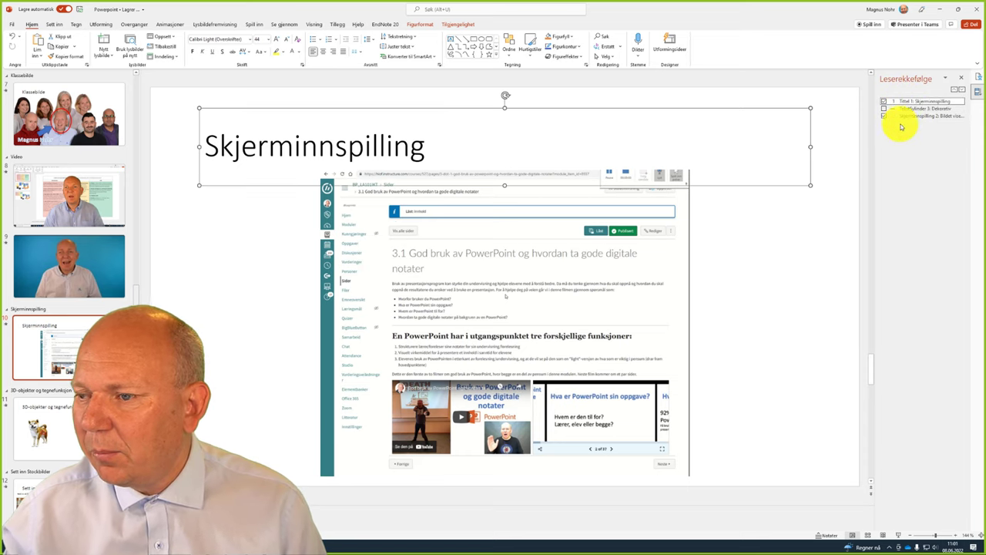
click(884, 115)
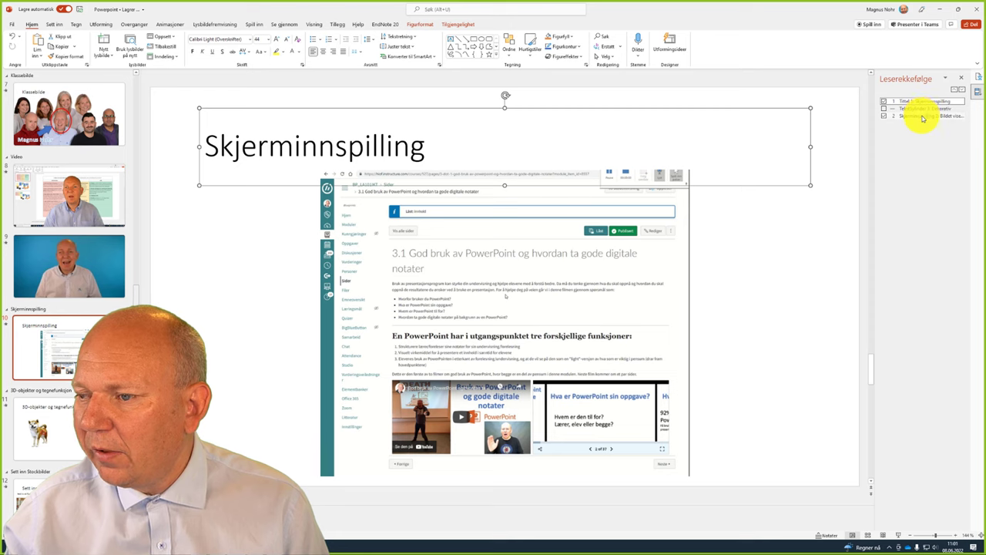
click(922, 116)
drag(919, 109, 918, 110)
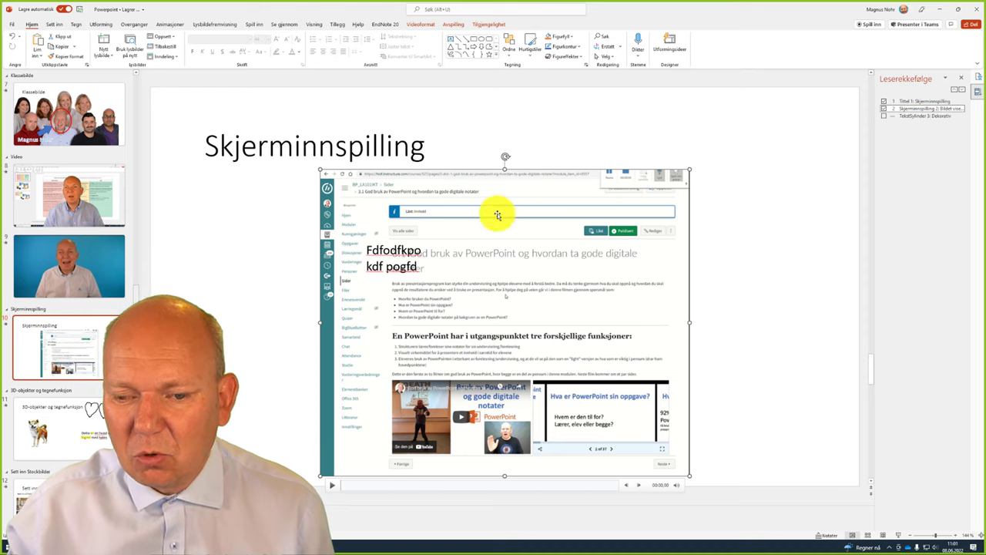
- Delete the stray decorative text box from the Skjerminnspilling slide
click(395, 250)
click(408, 239)
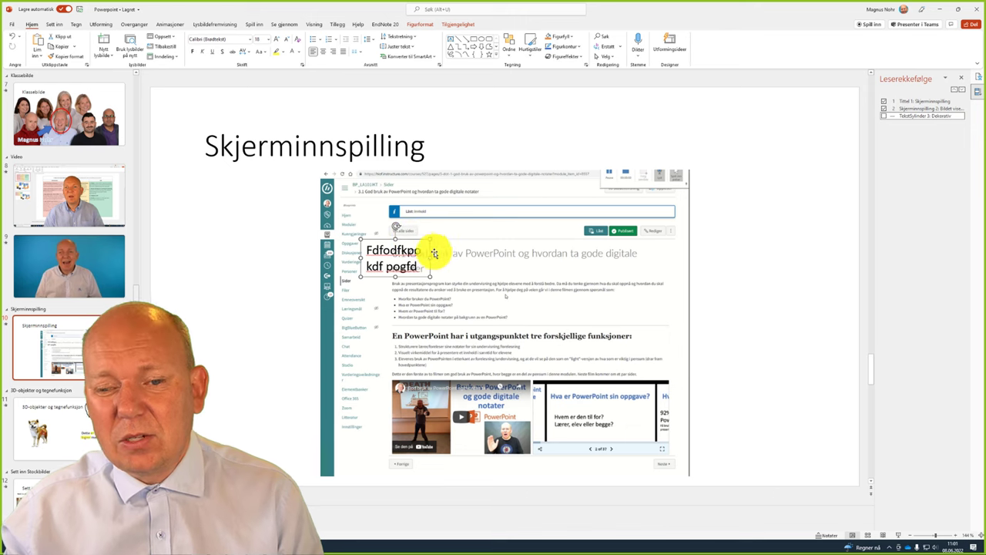
mouse_move(447, 264)
key(Delete)
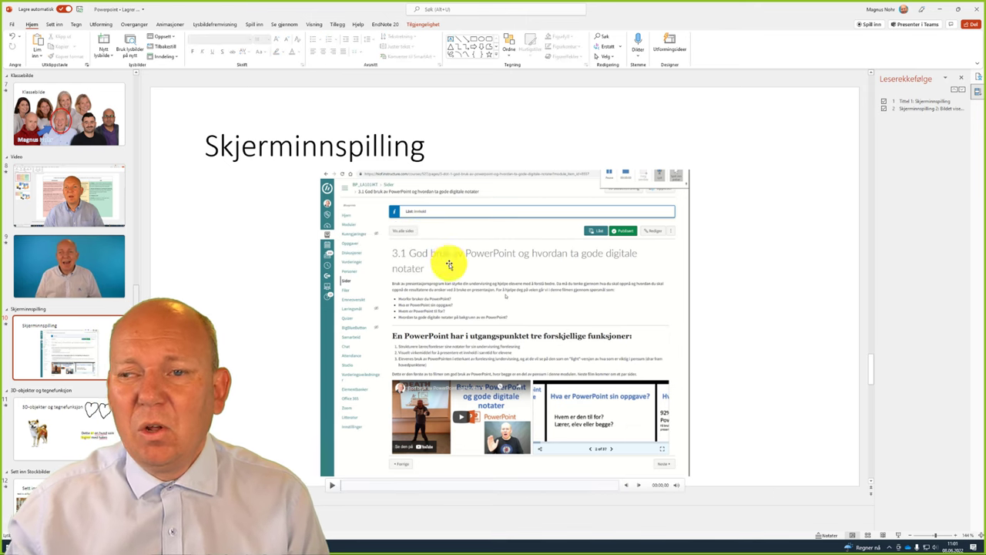
click(916, 138)
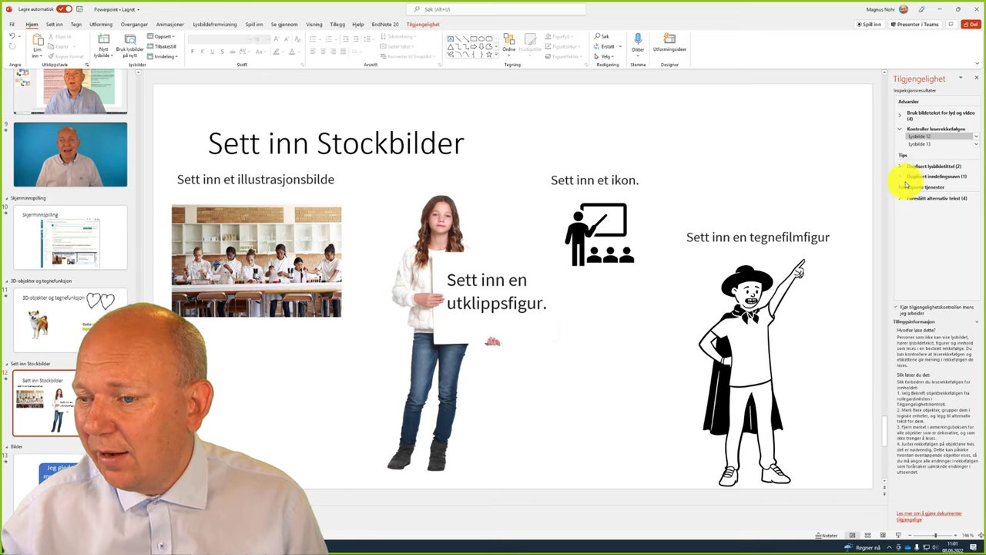
- Put the title first in slide 12's reading order, ahead of the girl picture
click(976, 139)
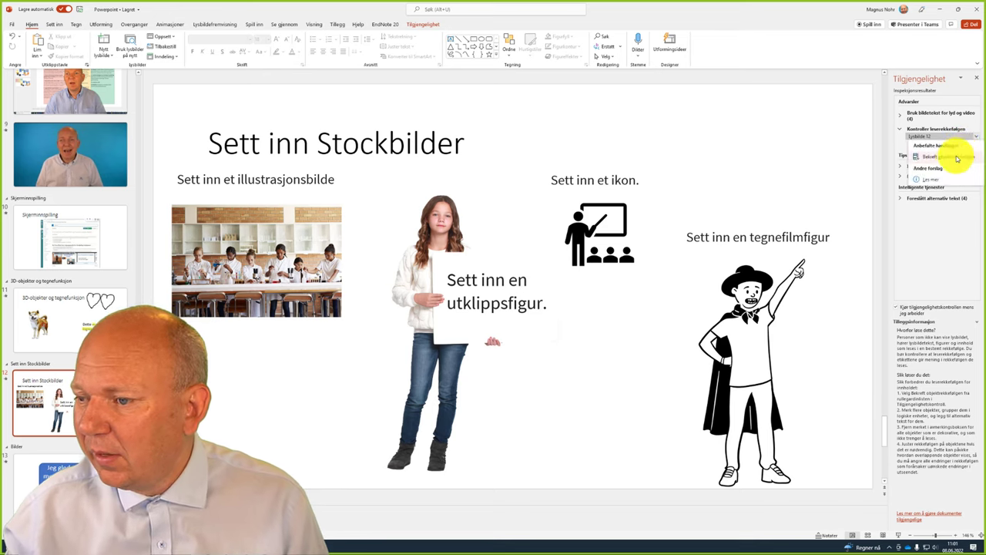
click(954, 162)
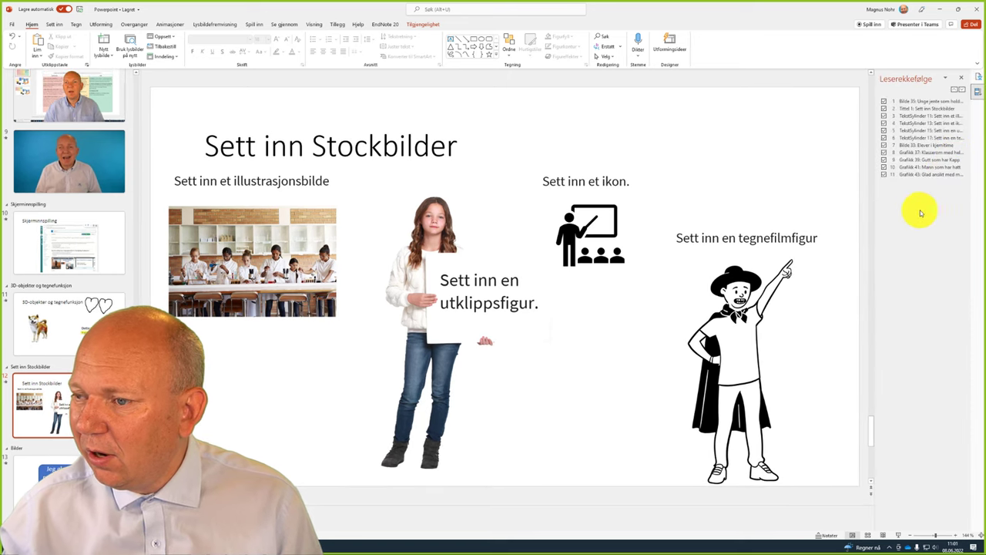
click(915, 103)
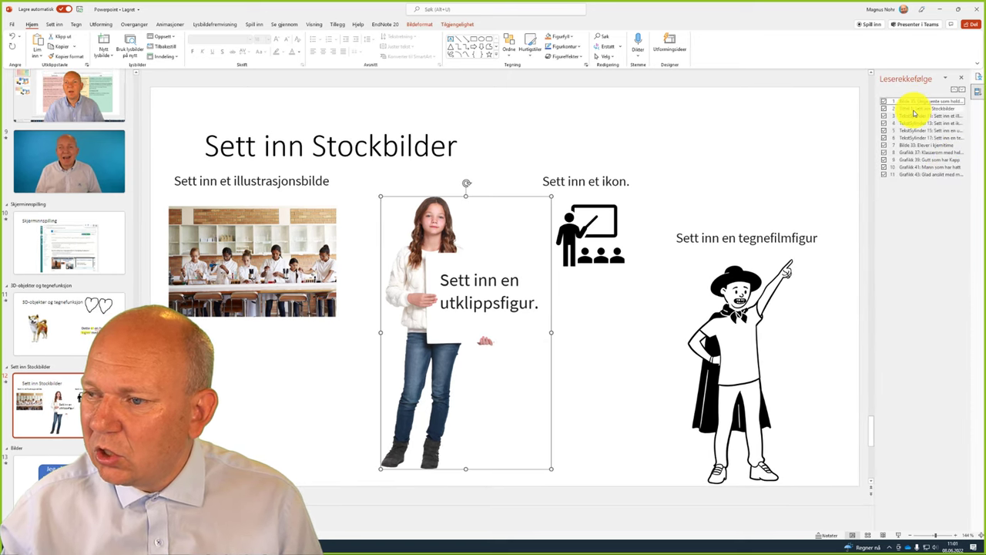
click(914, 109)
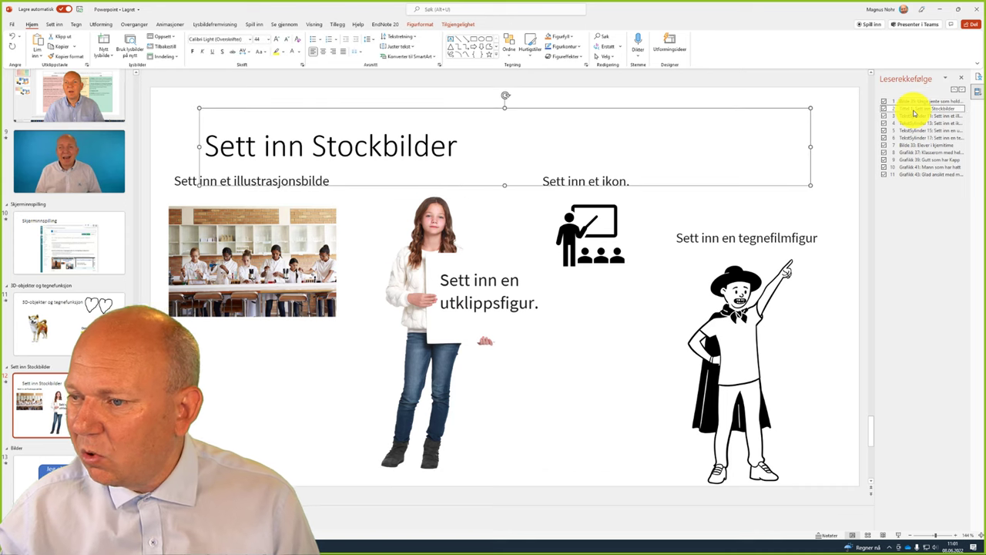
click(914, 122)
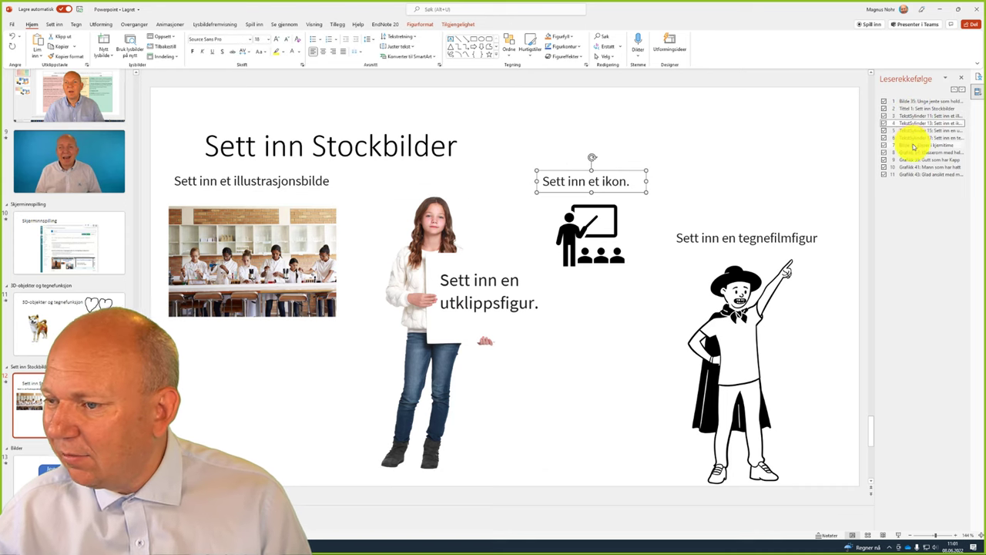
click(910, 107)
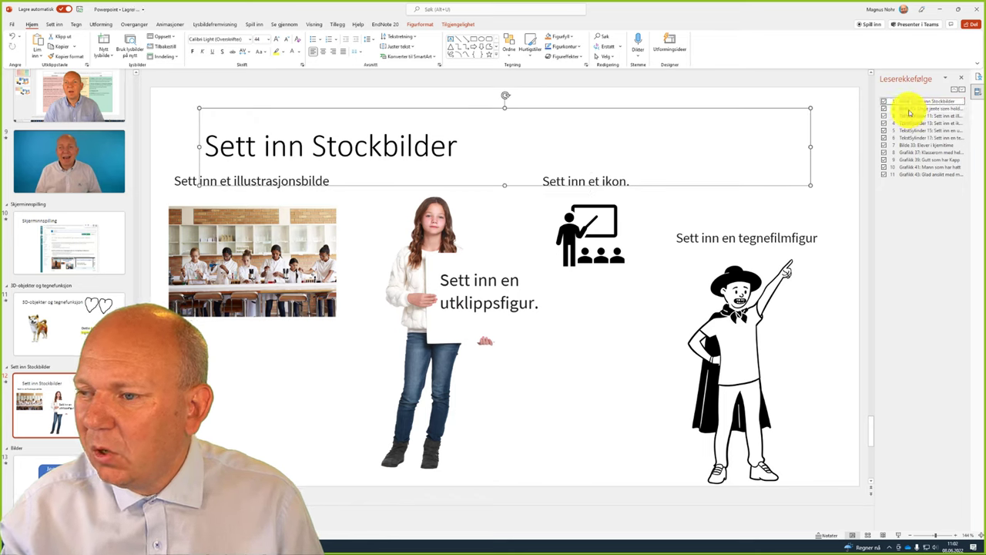
drag(909, 102, 910, 113)
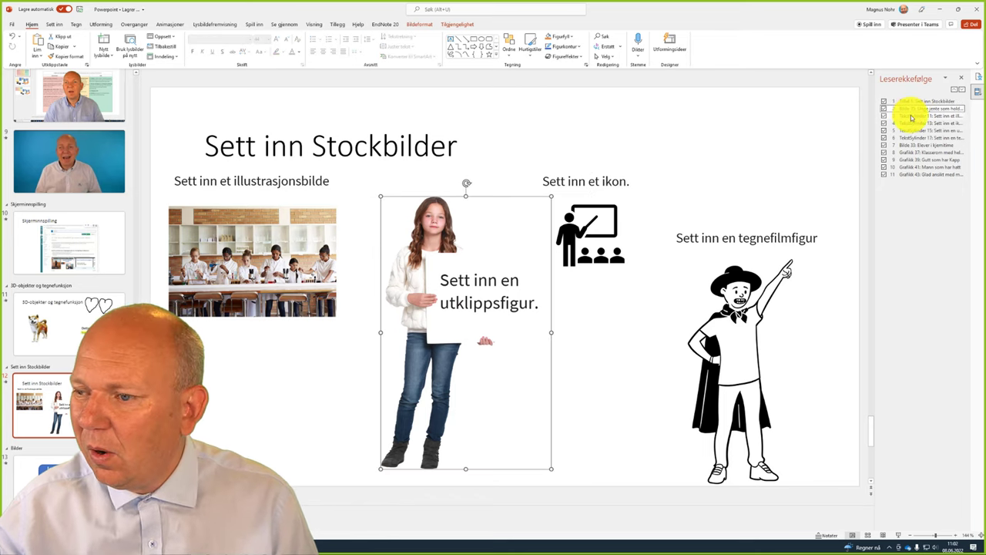
- Move 'Bilde 33: Elever i kjemitime' up to fourth, right after its illustrasjonsbilde caption
click(911, 116)
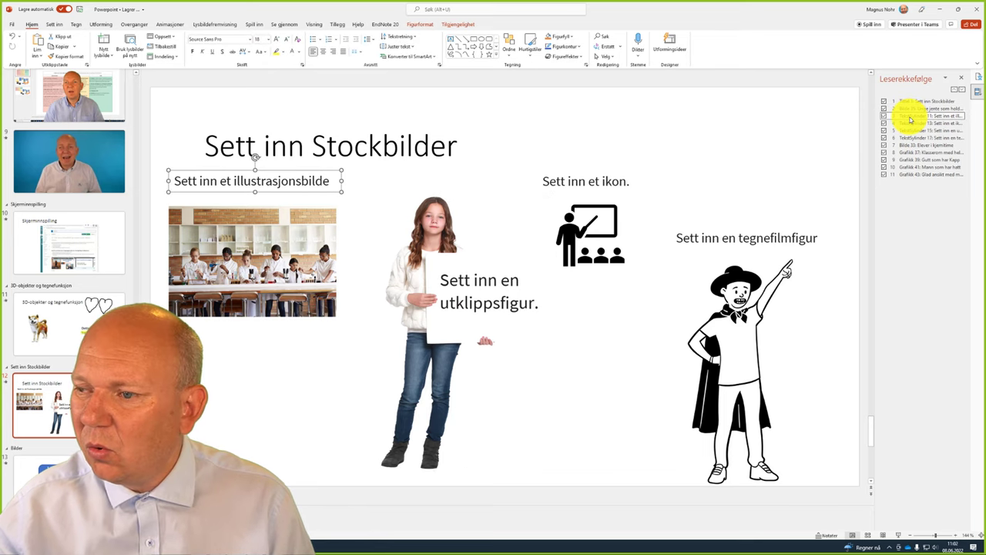
click(911, 123)
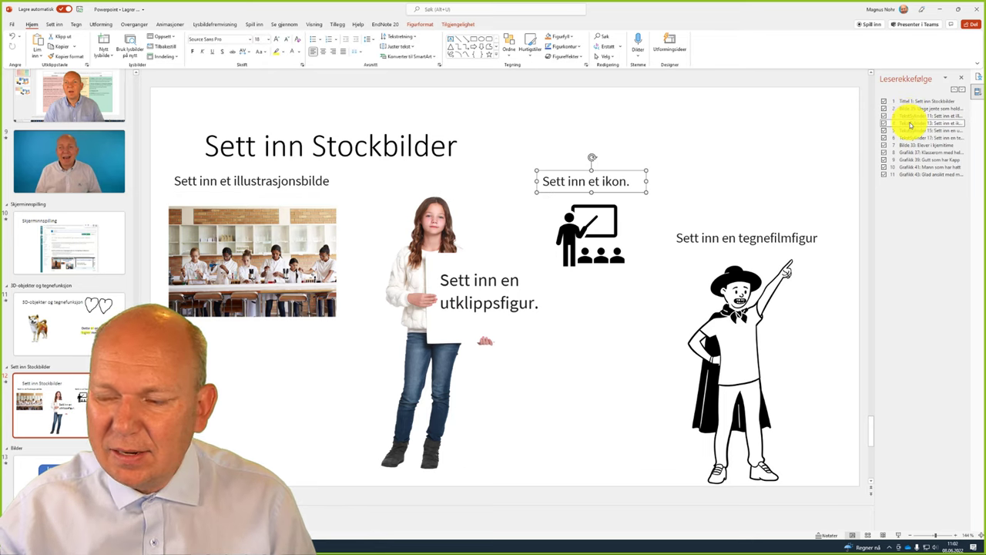
click(915, 131)
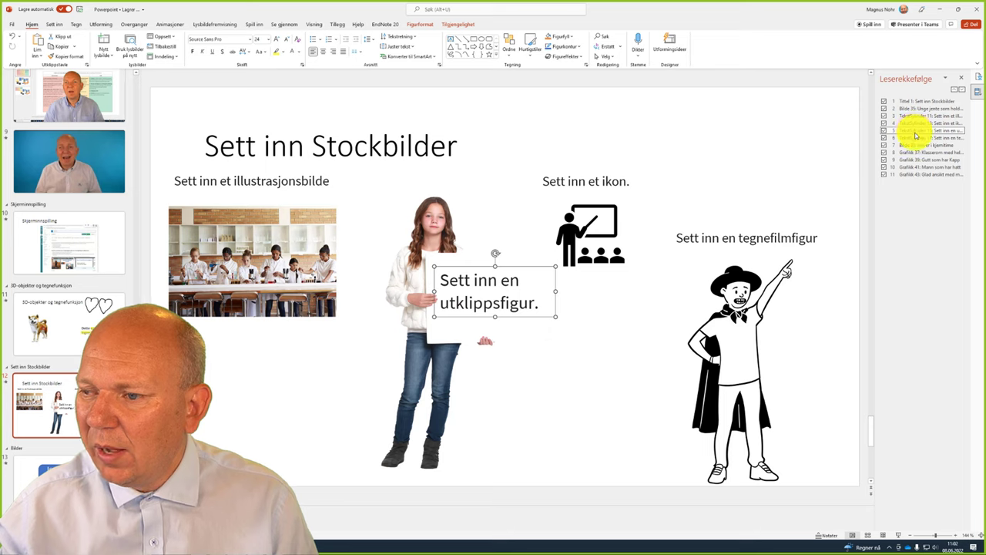
click(917, 138)
click(917, 146)
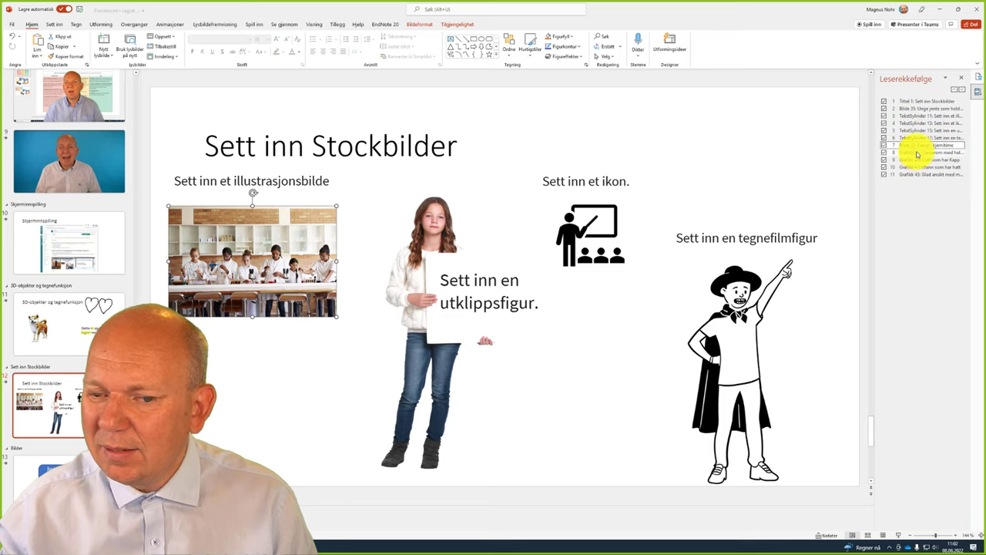
drag(915, 147, 913, 120)
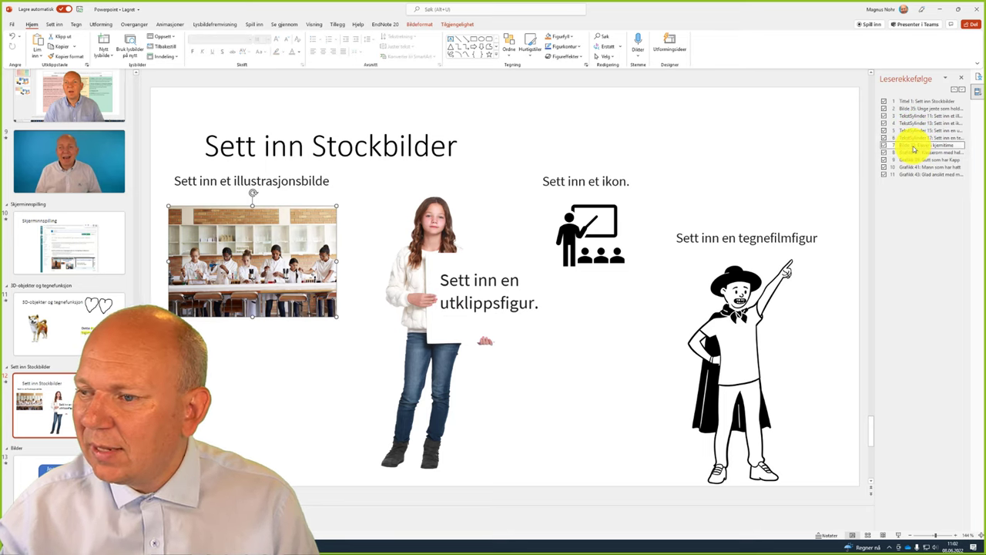
click(913, 117)
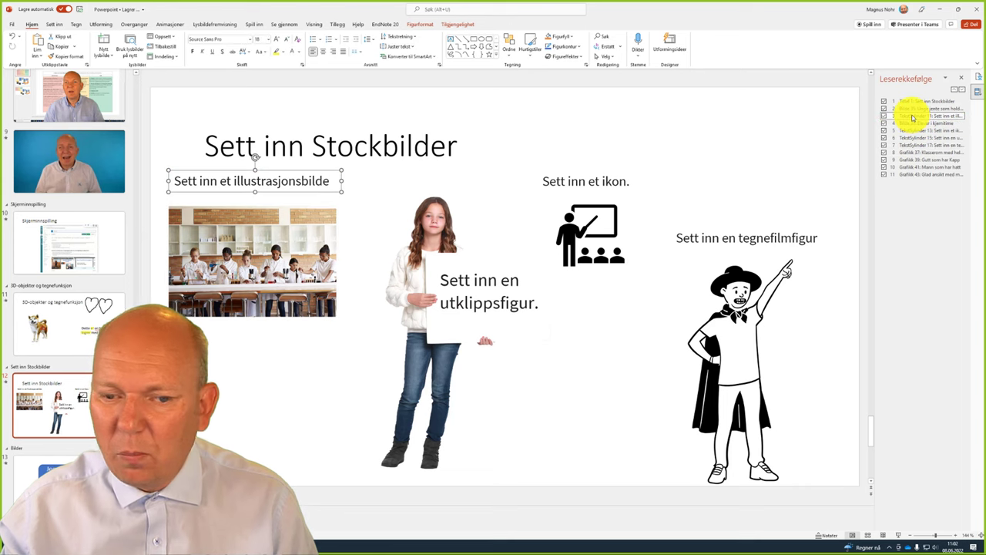
click(915, 123)
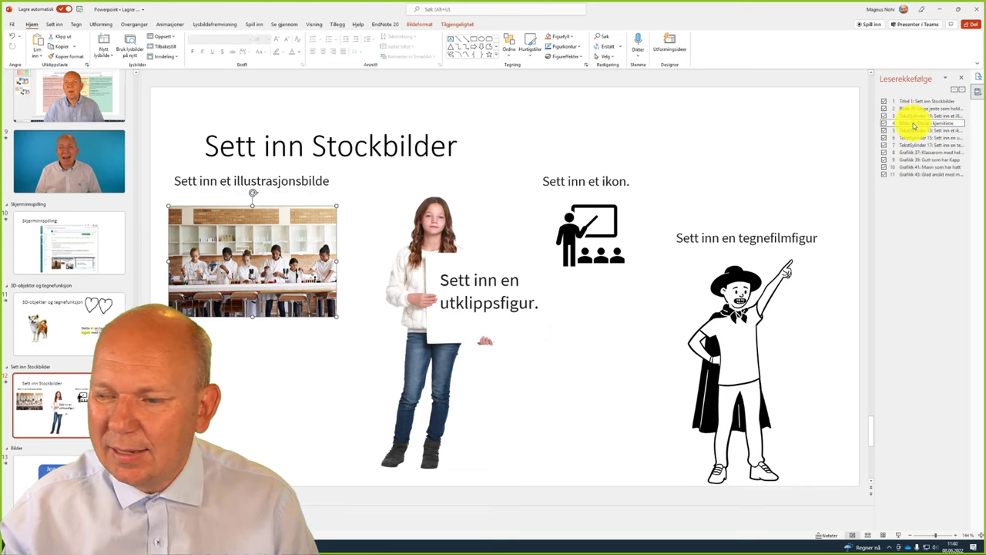
click(915, 131)
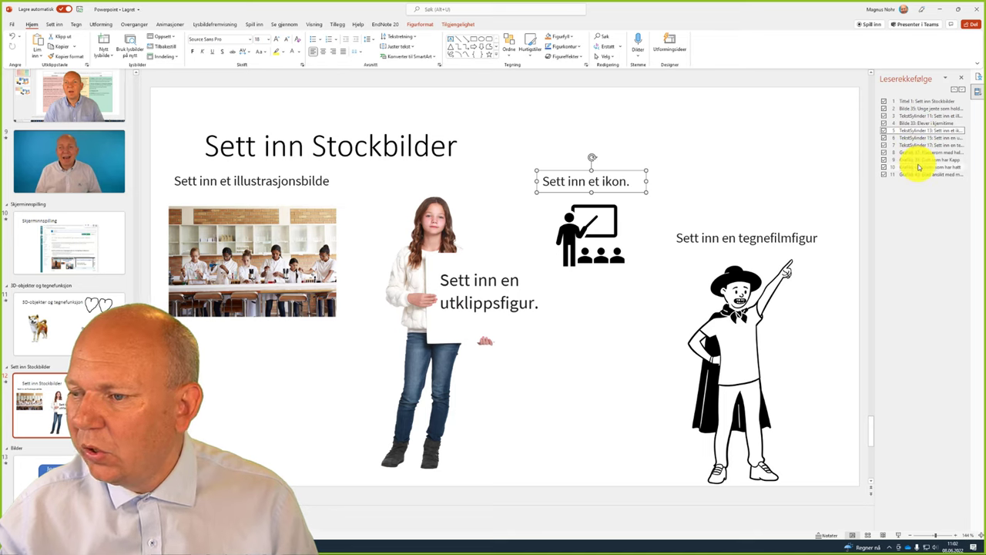
- Move the teacher icon up to sixth, directly after its 'Sett inn et ikon.' caption
click(918, 167)
click(919, 160)
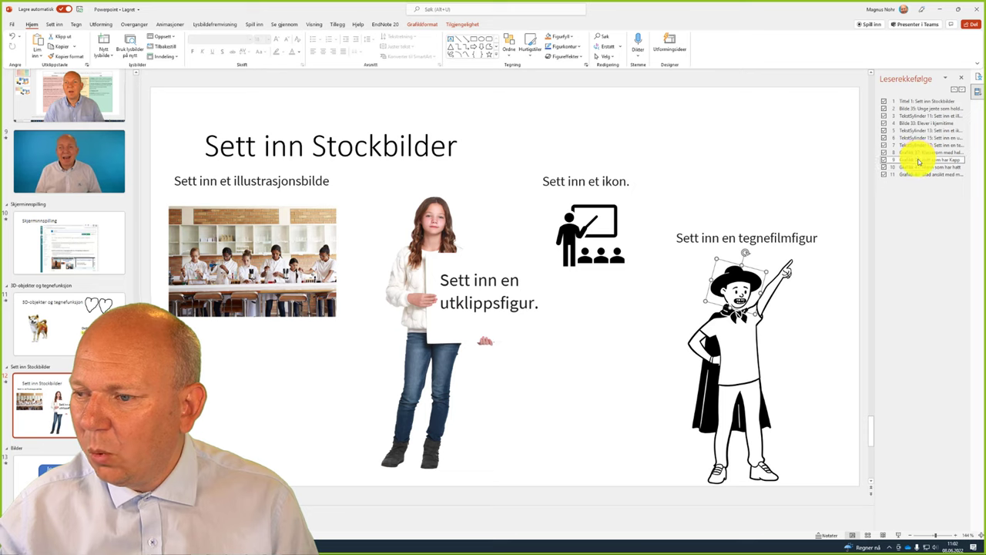
click(918, 152)
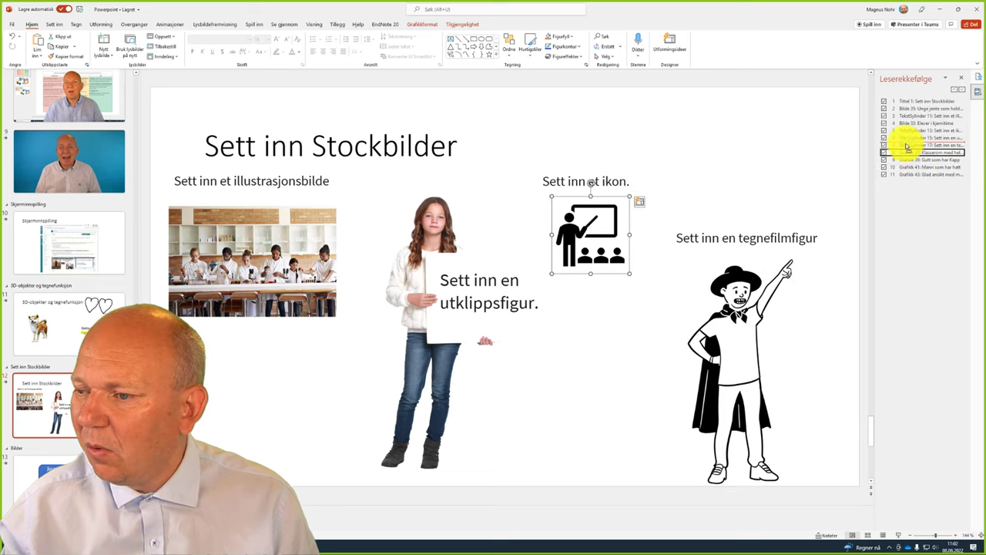
drag(906, 138, 907, 139)
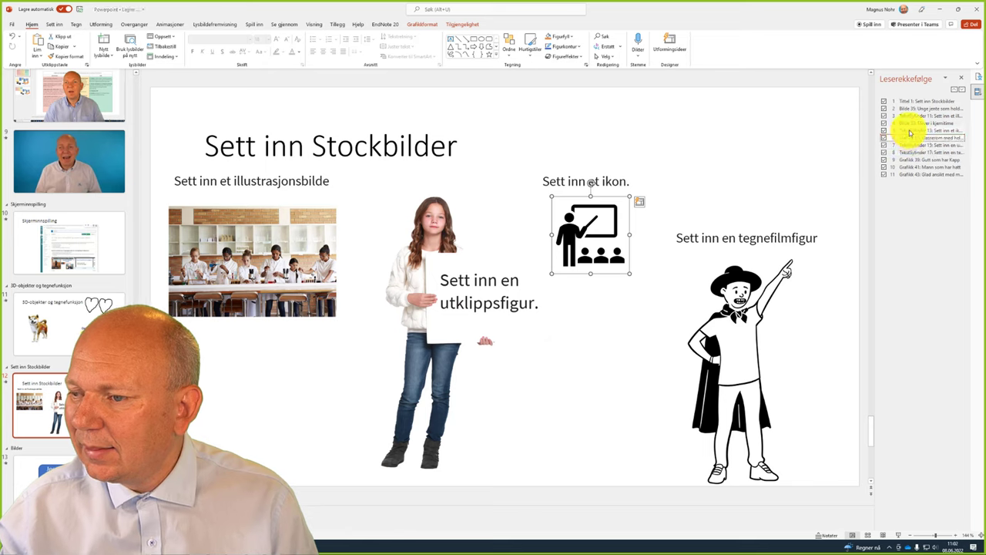
click(909, 132)
click(911, 139)
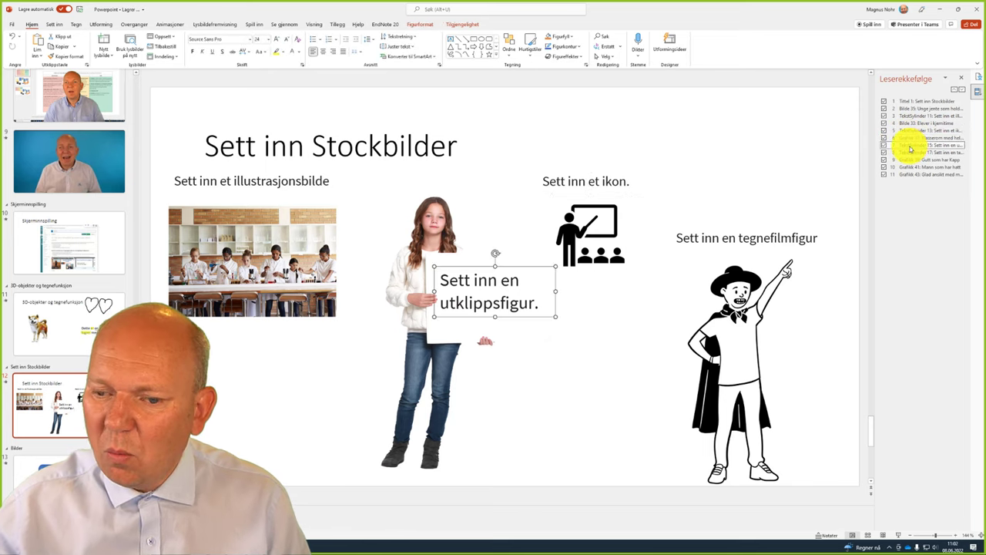
- Move 'Bilde 35: Unge jente' from second down to eighth in the reading order
click(910, 147)
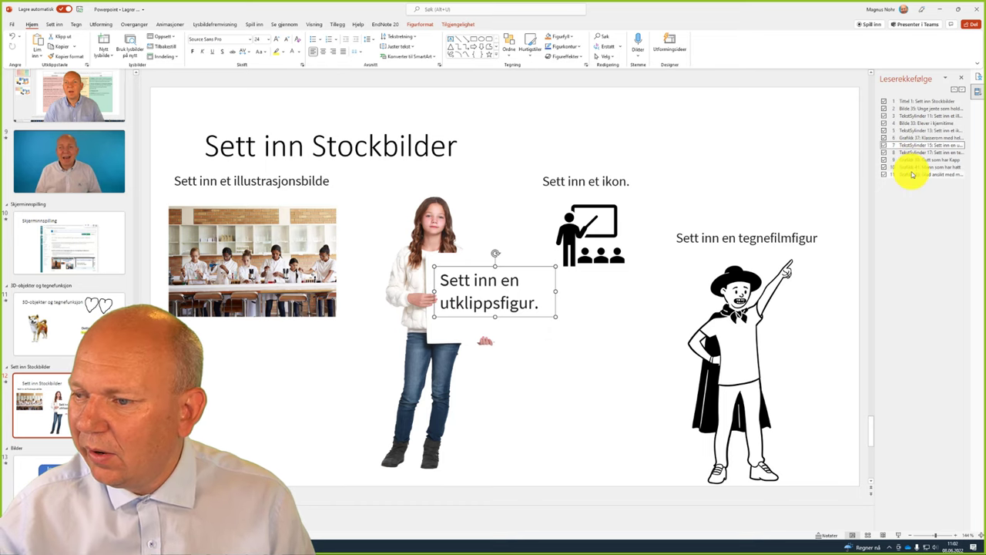
click(913, 175)
click(913, 168)
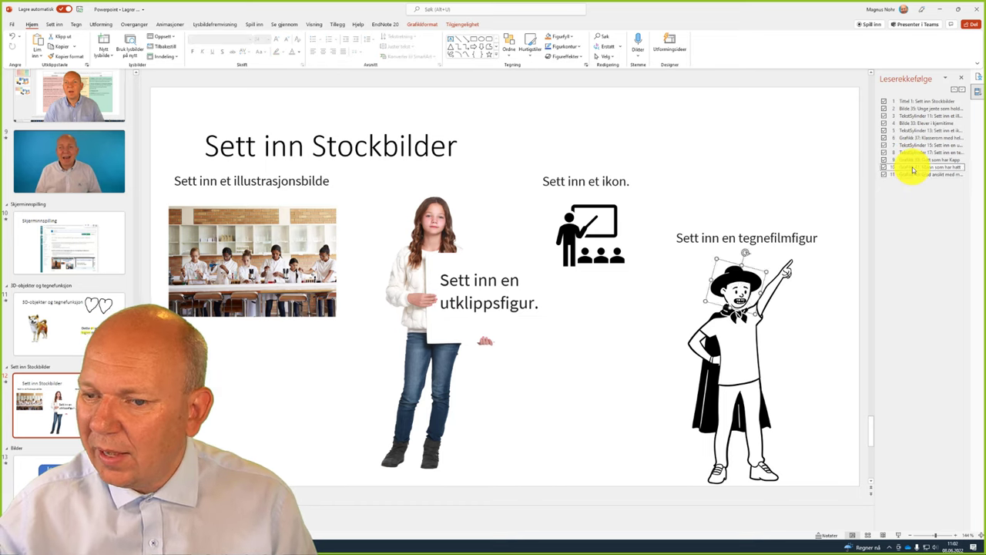
click(915, 160)
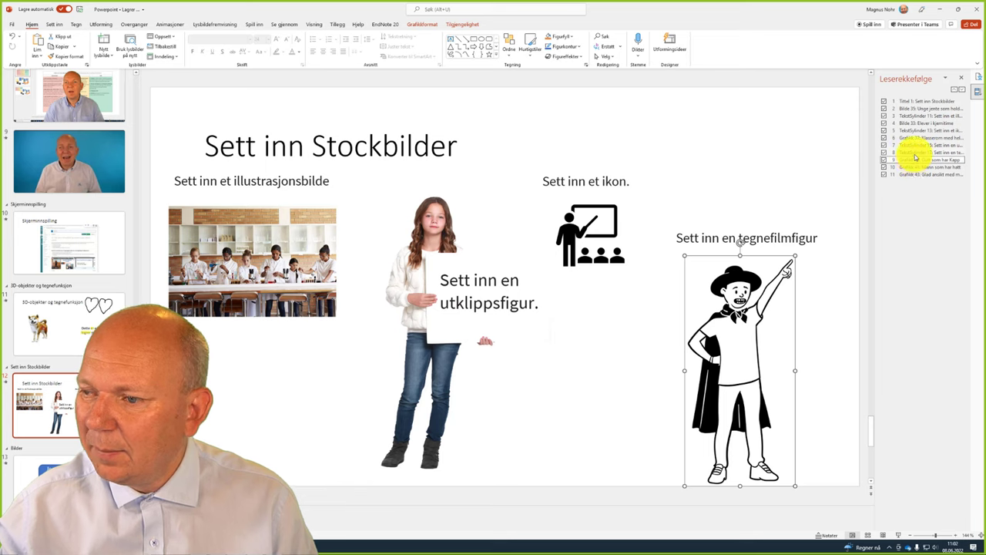
click(915, 153)
click(915, 146)
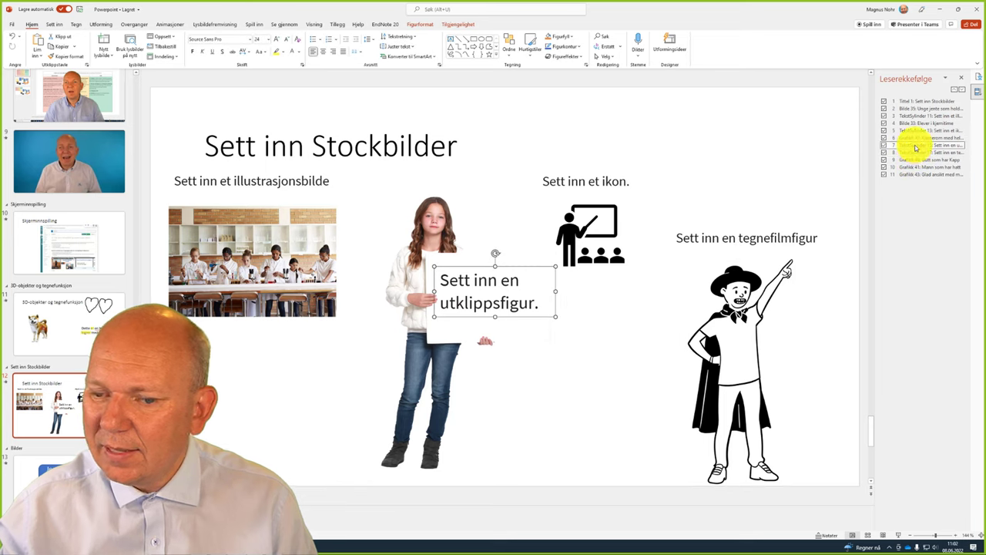
click(916, 138)
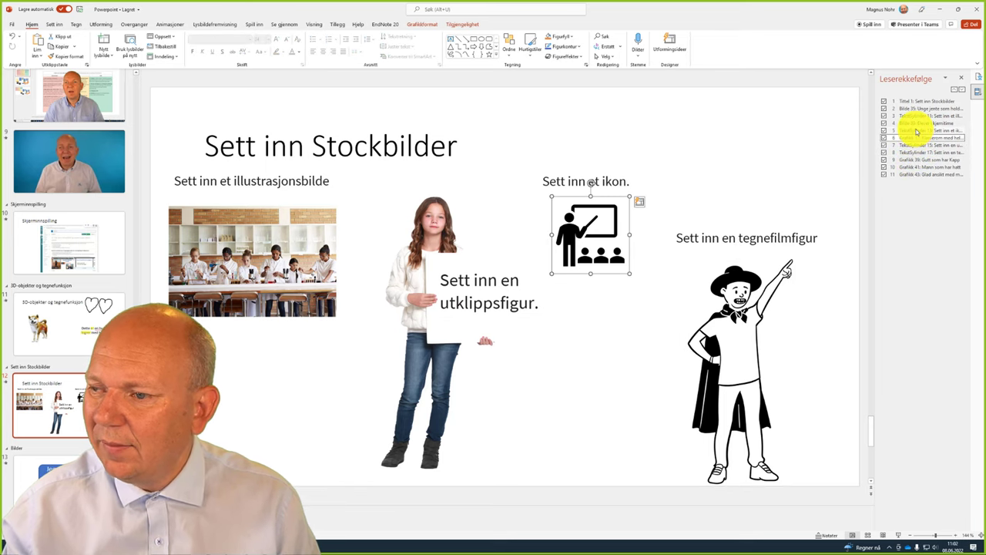
click(917, 131)
click(918, 109)
drag(918, 112, 920, 153)
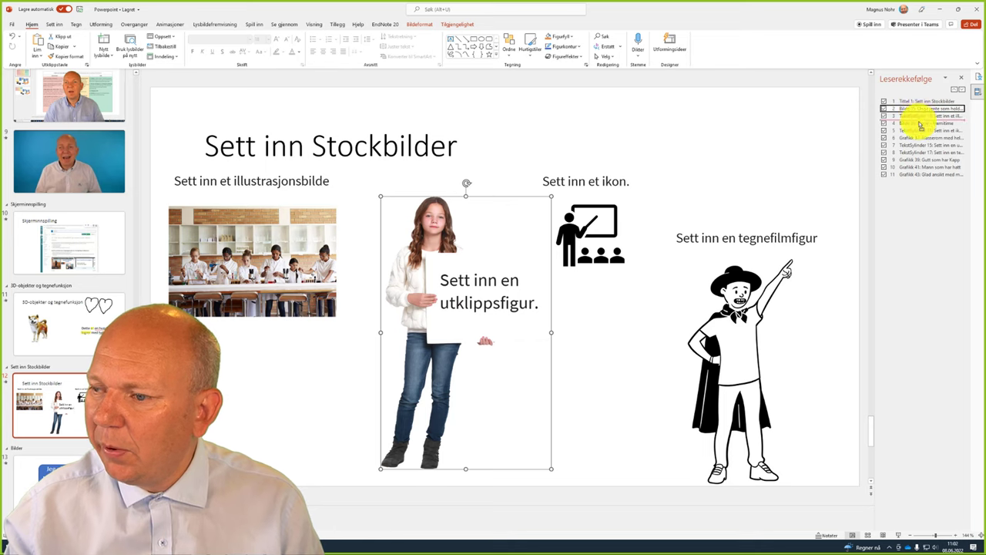
click(517, 314)
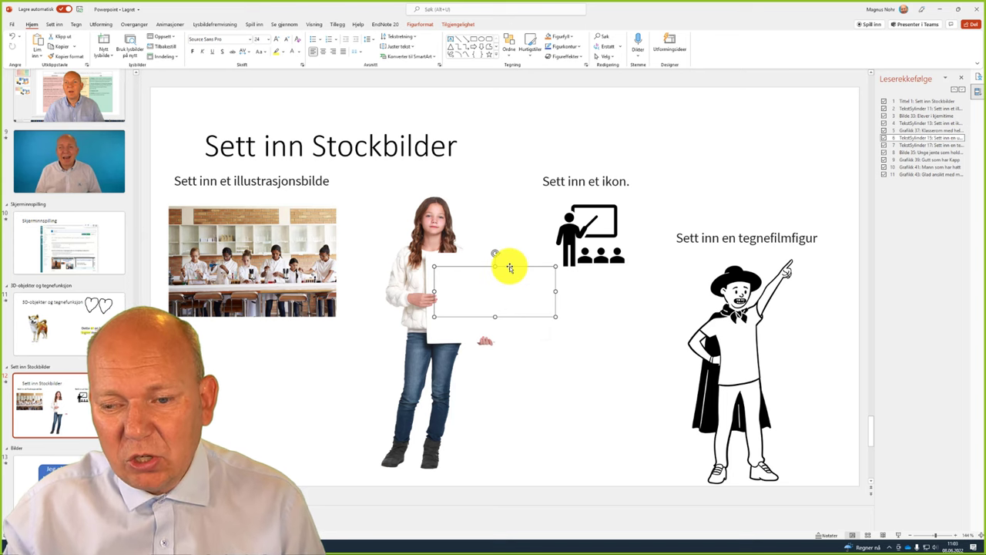
- Bring the 'Sett inn en utklippsfigur.' text box to front, in front of the girl photo
right_click(508, 265)
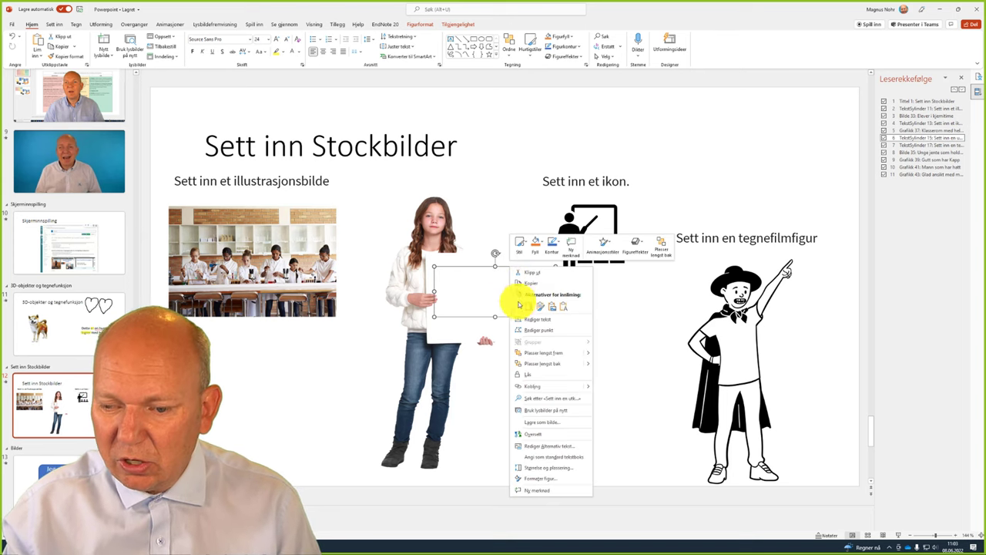
click(575, 354)
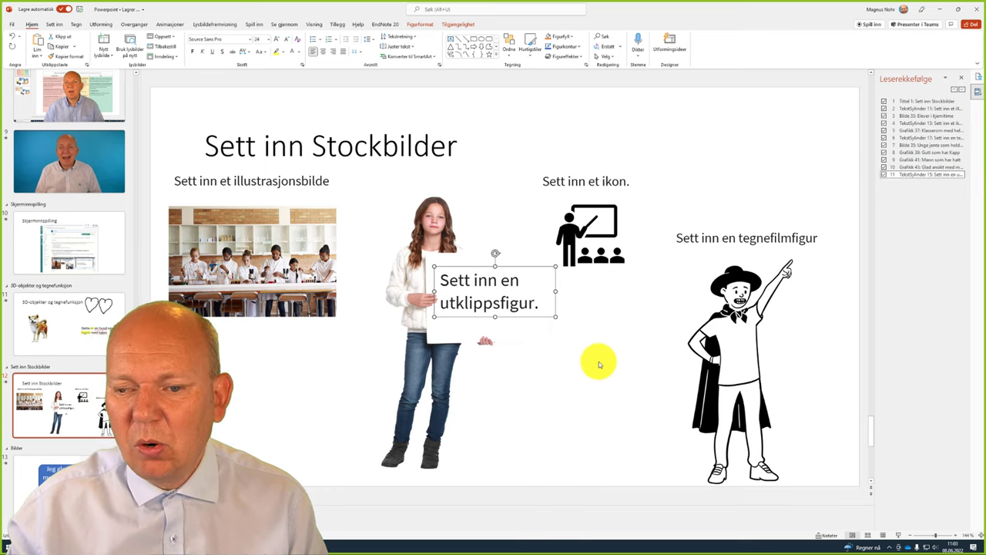
click(589, 366)
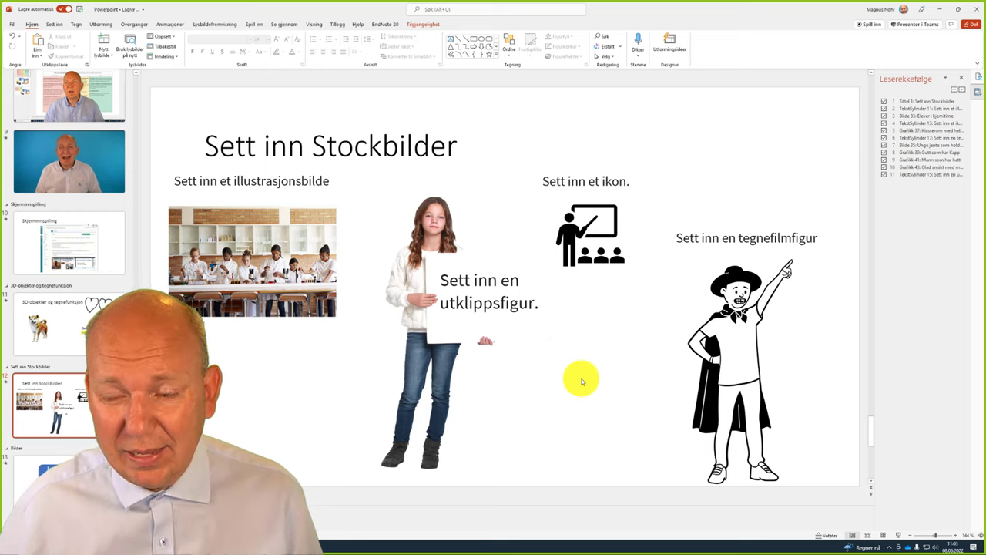
click(909, 137)
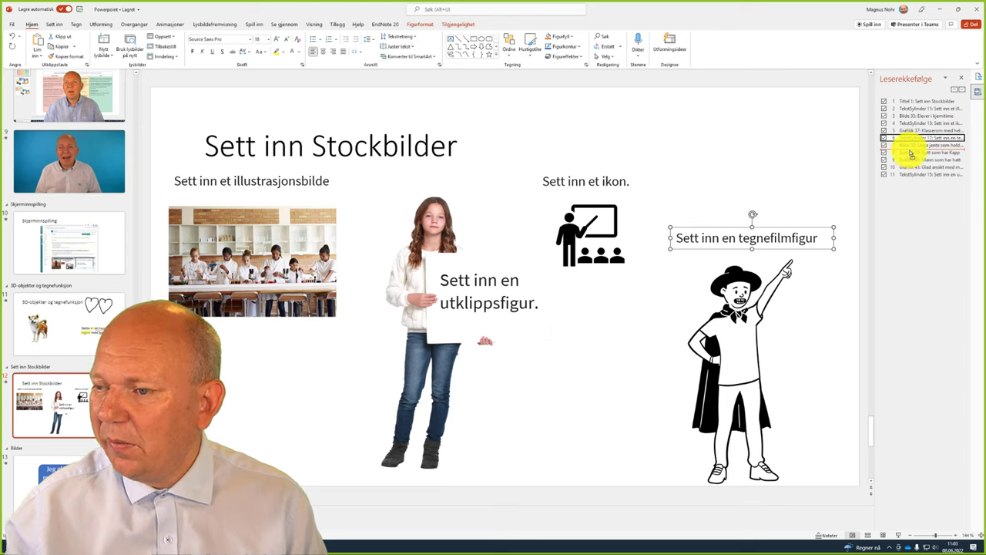
click(911, 153)
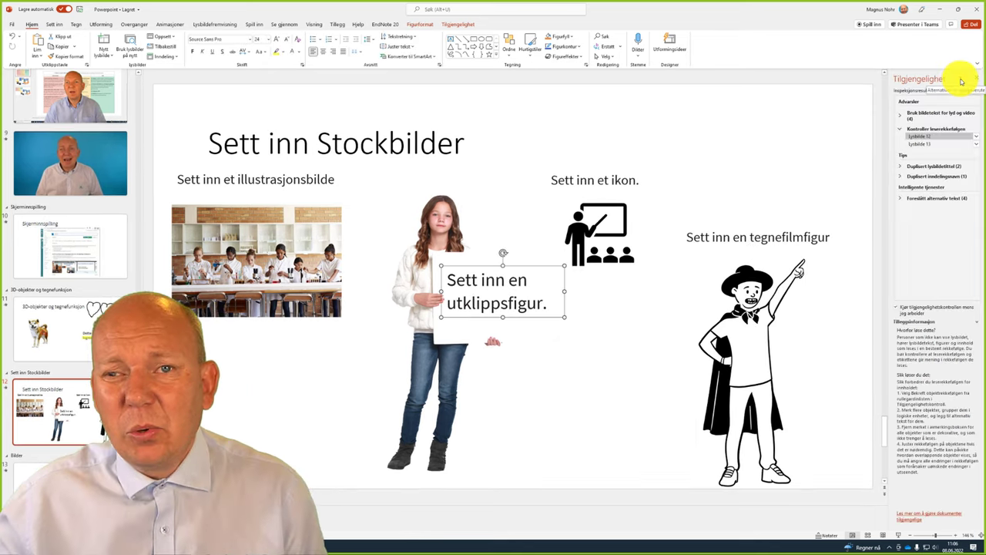
- Reopen slide 12's reading order and move the girl photo up to fourth
click(922, 142)
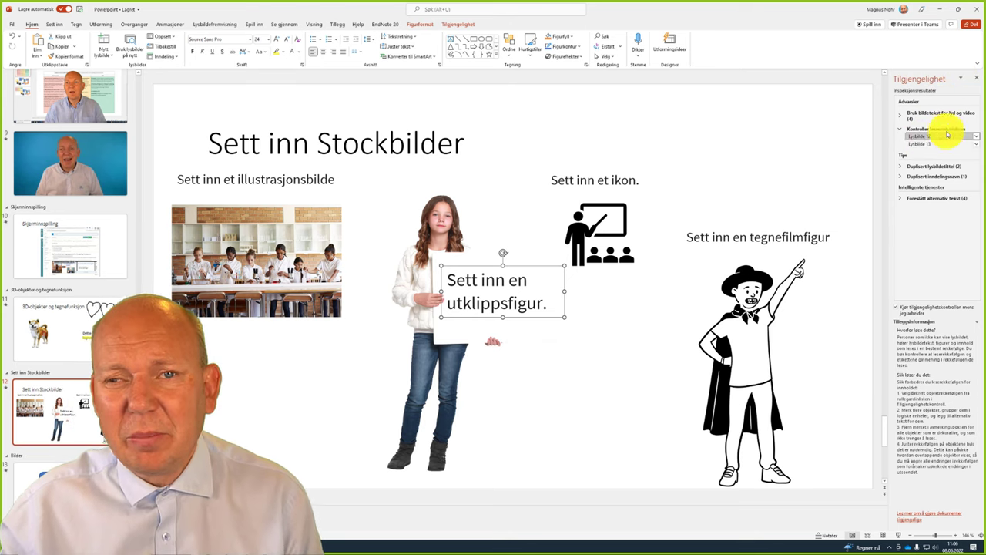
click(977, 140)
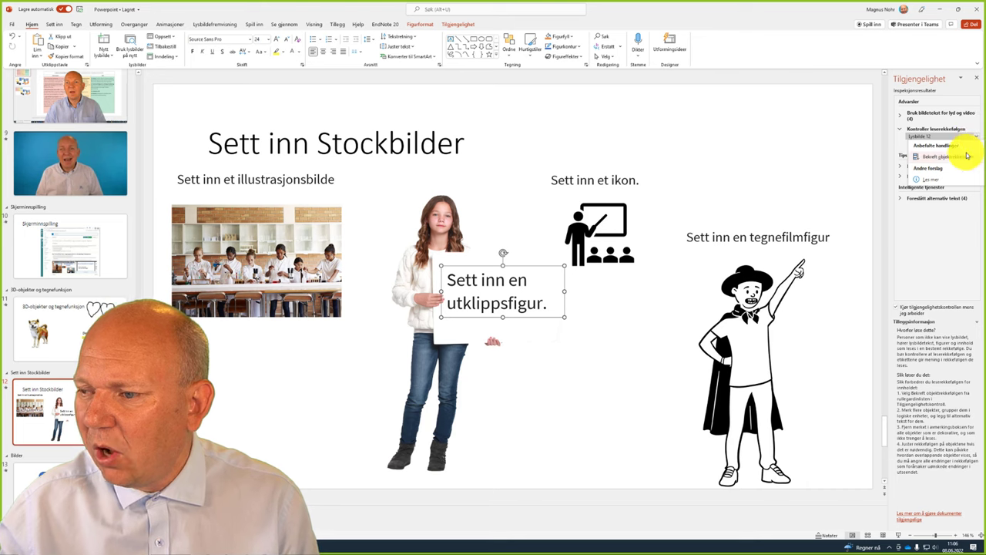
click(959, 157)
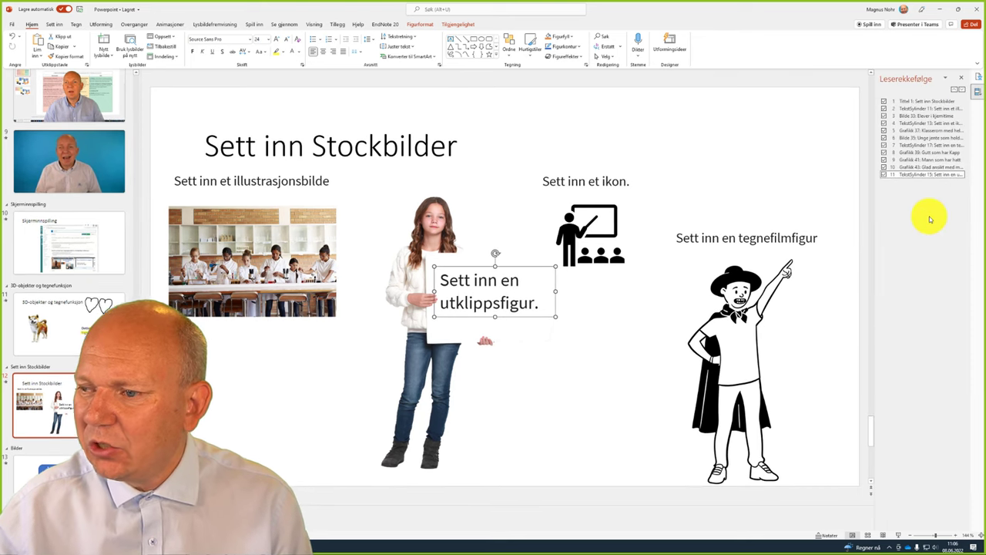
click(908, 139)
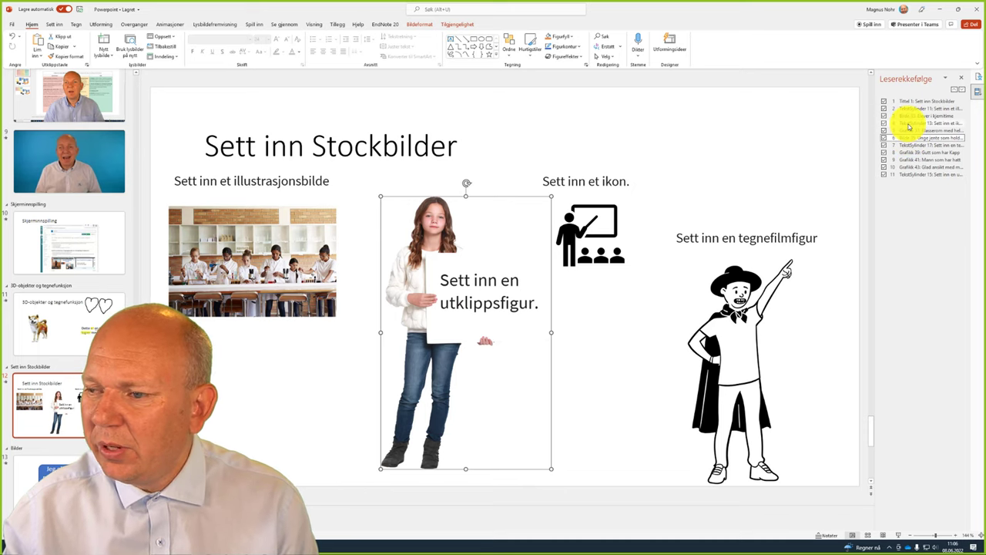
click(909, 124)
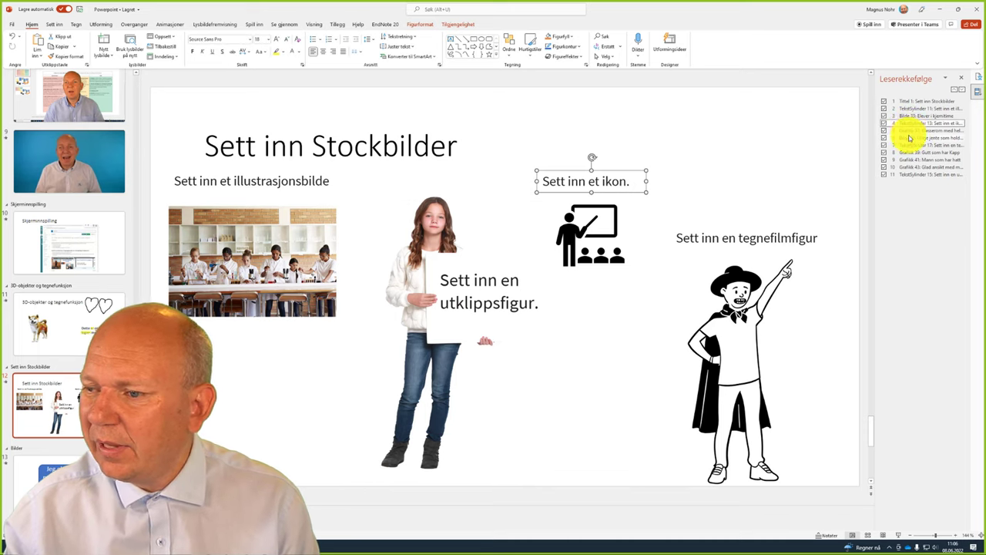
click(910, 138)
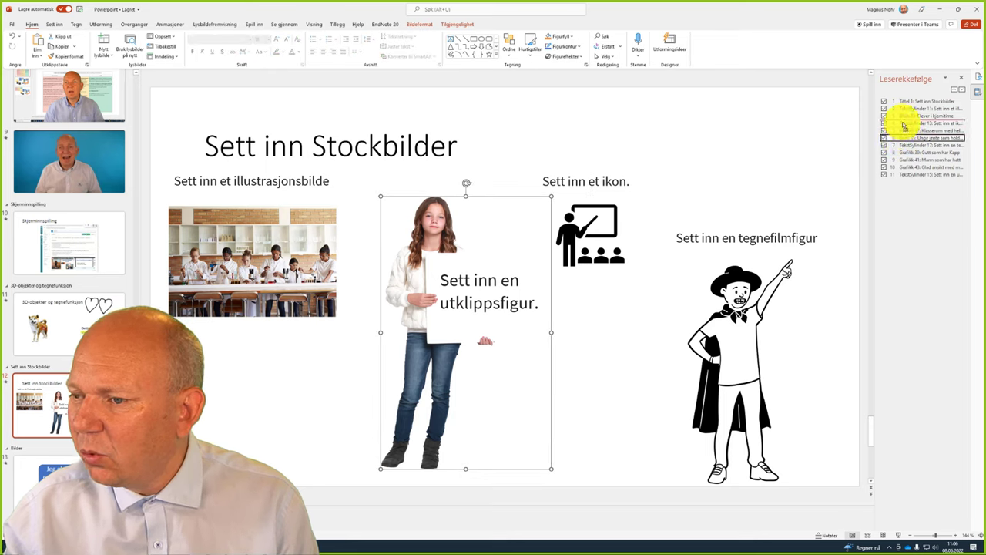
drag(905, 125, 906, 123)
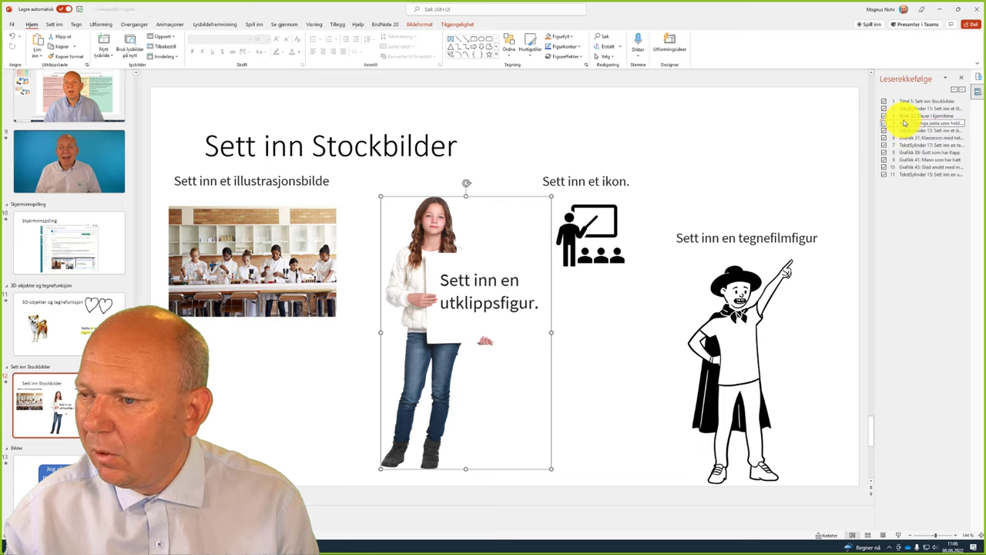
- Place the 'Sett inn en utklippsfigur.' caption fifth, right after the girl photo
click(910, 117)
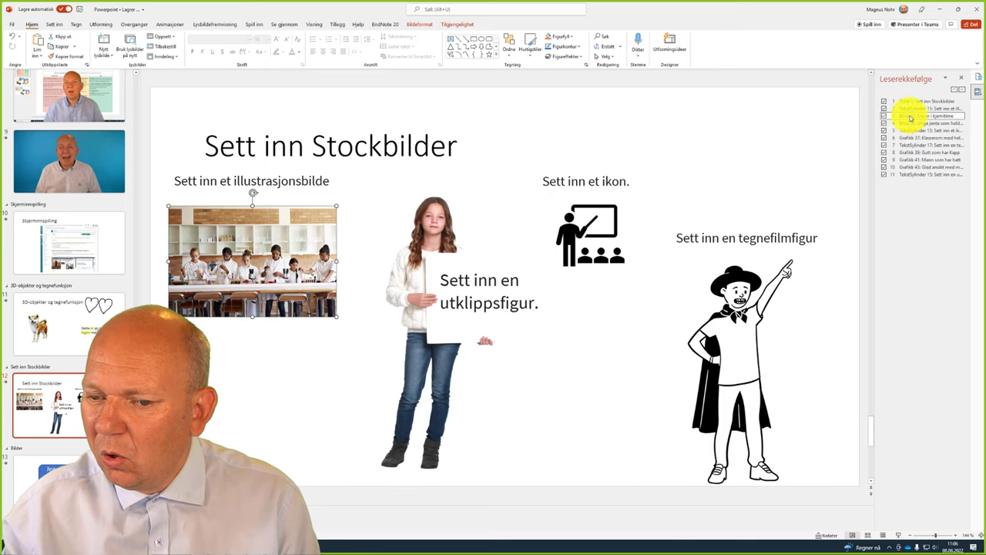
click(919, 175)
drag(919, 176, 920, 142)
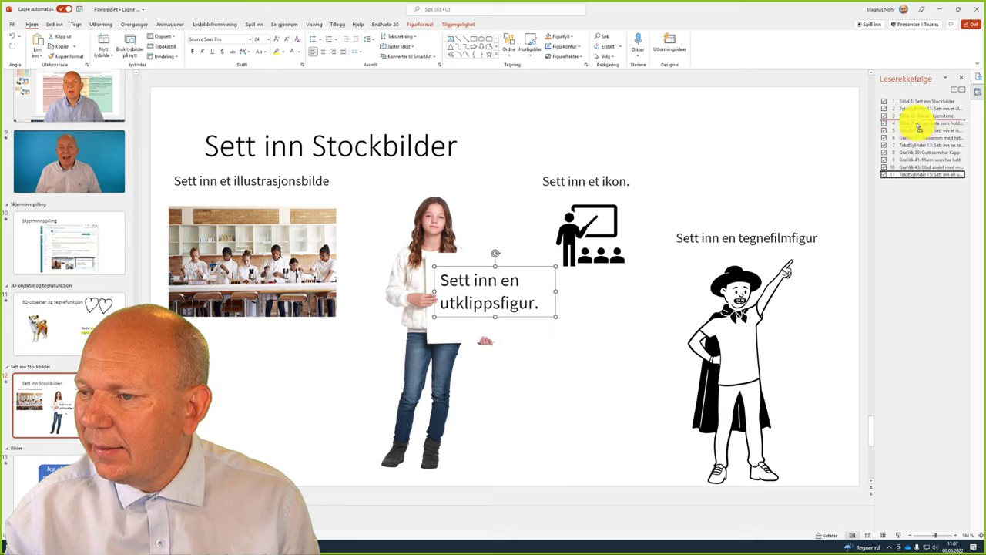
drag(919, 128, 918, 128)
click(917, 124)
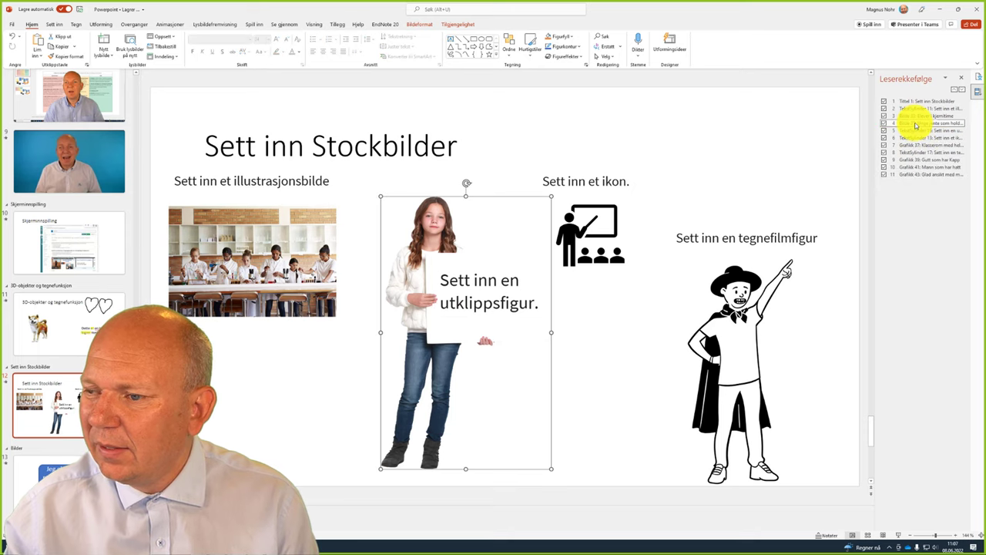
click(917, 131)
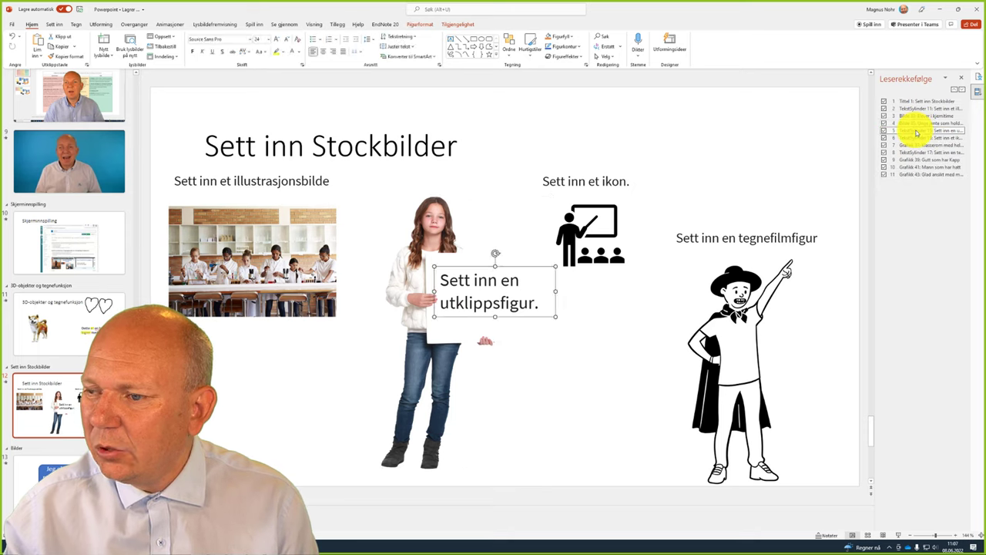
- Move slide 13's speech bubble up in the reading order and bring it in front of the photo
click(963, 80)
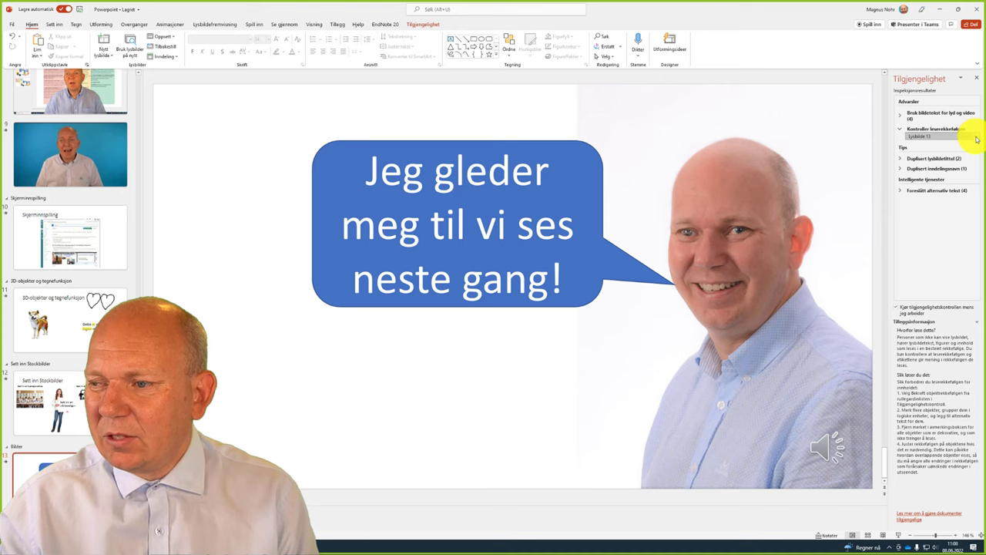
click(969, 136)
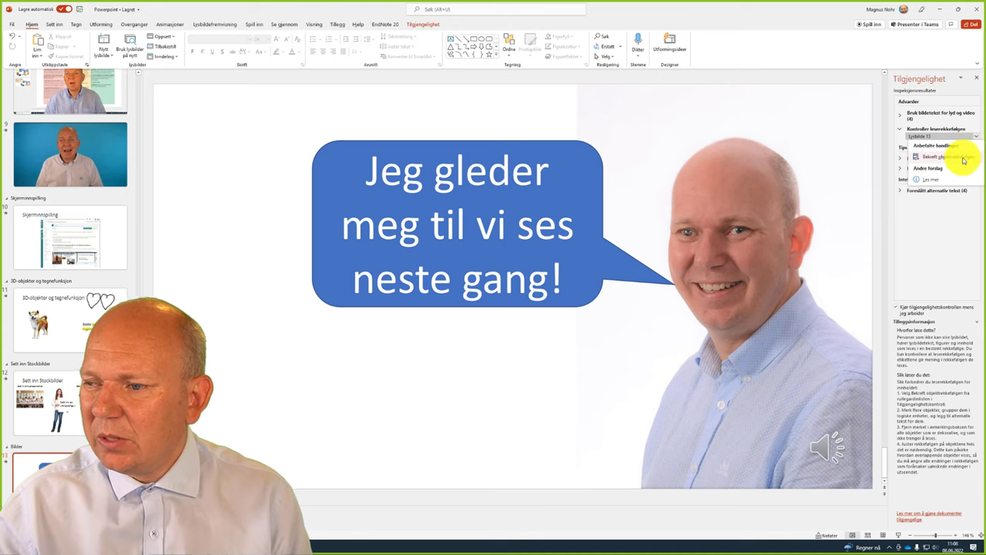
click(965, 157)
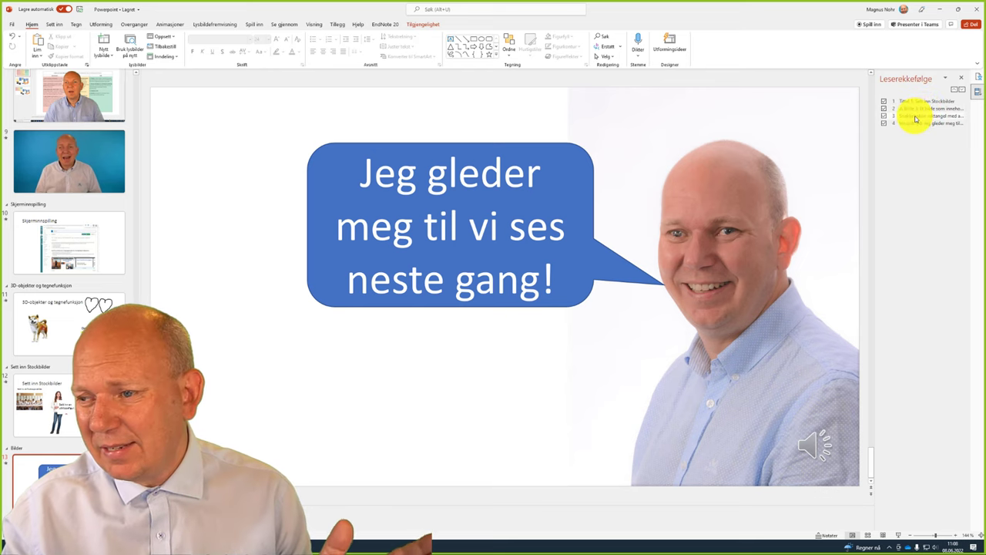
click(916, 115)
drag(916, 109, 917, 108)
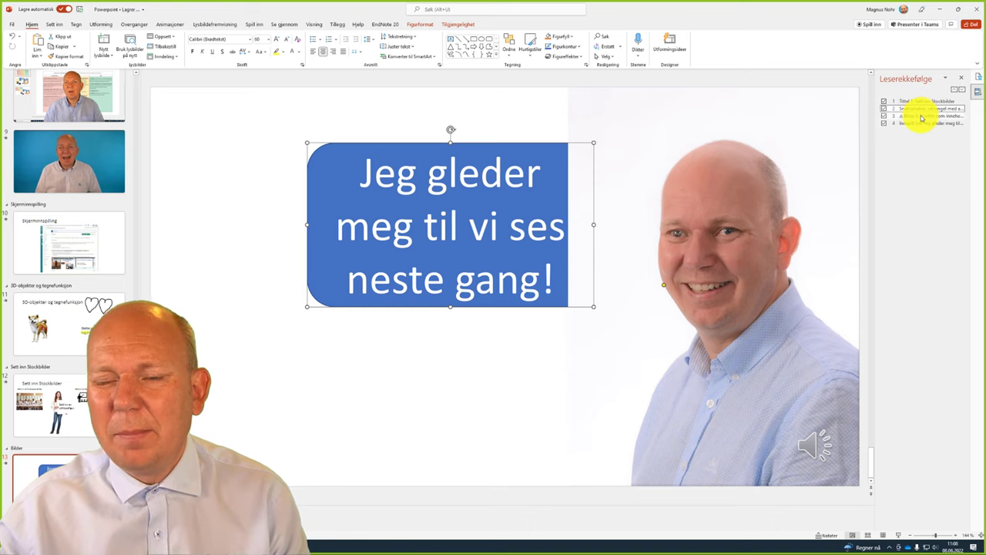
right_click(361, 144)
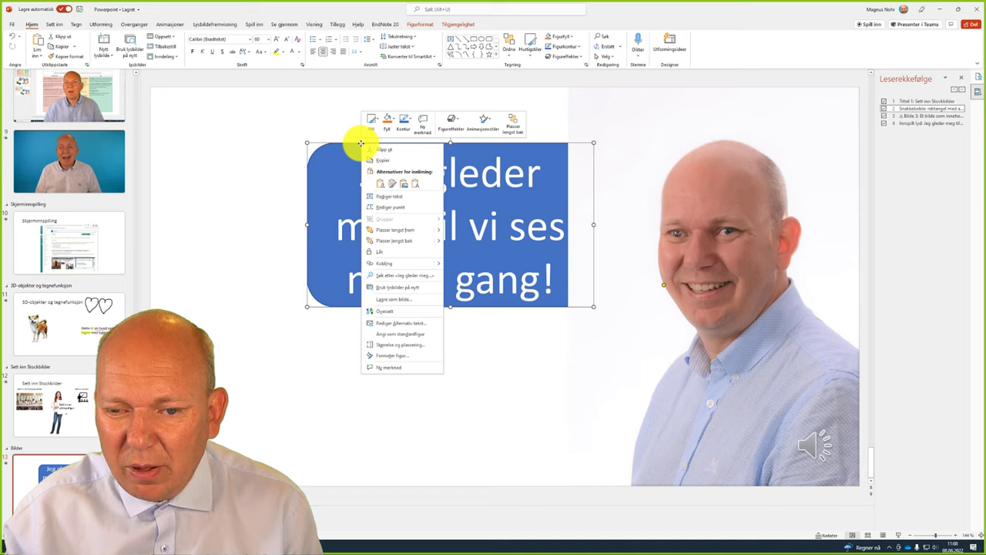
click(420, 232)
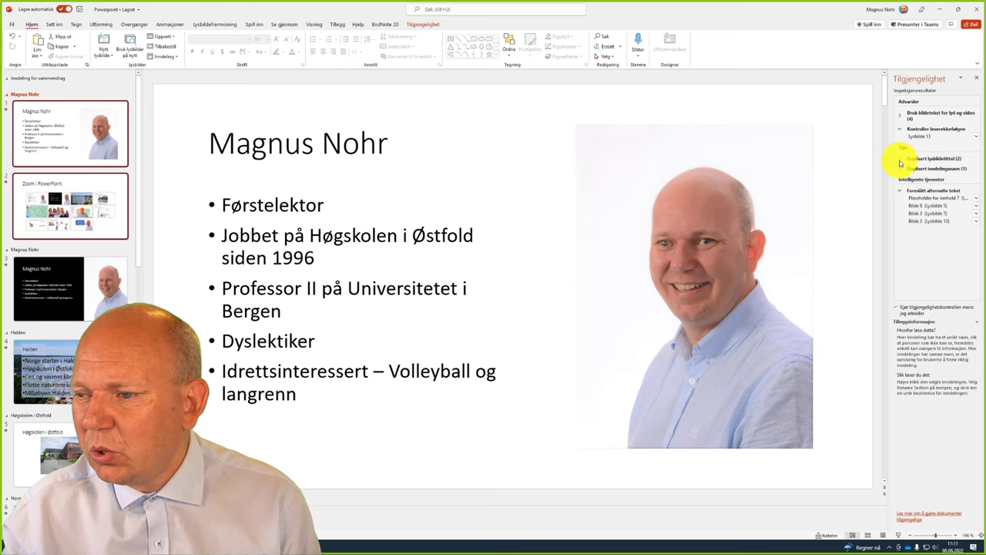
- Append '2' to slide 3's title so it no longer duplicates slide 1's
click(900, 160)
click(929, 160)
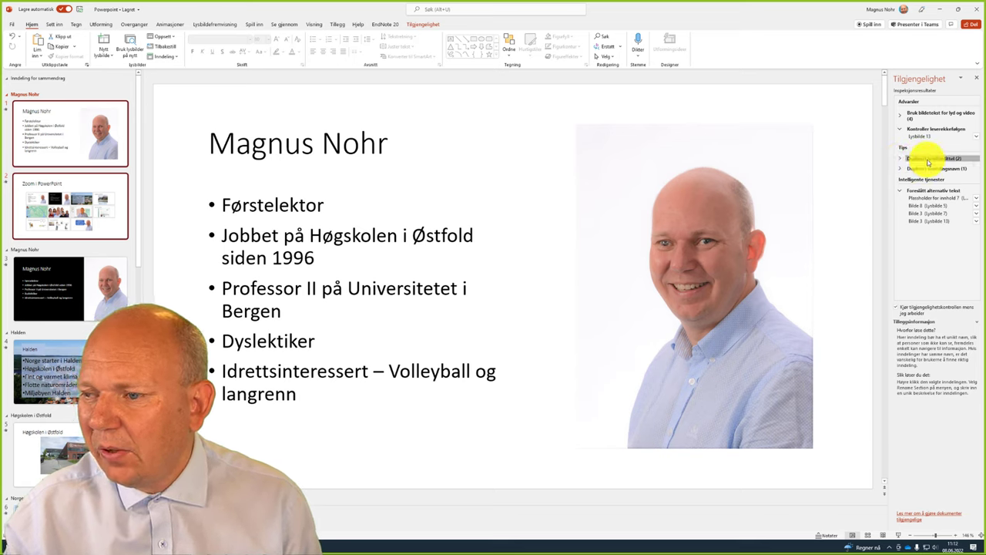
click(929, 161)
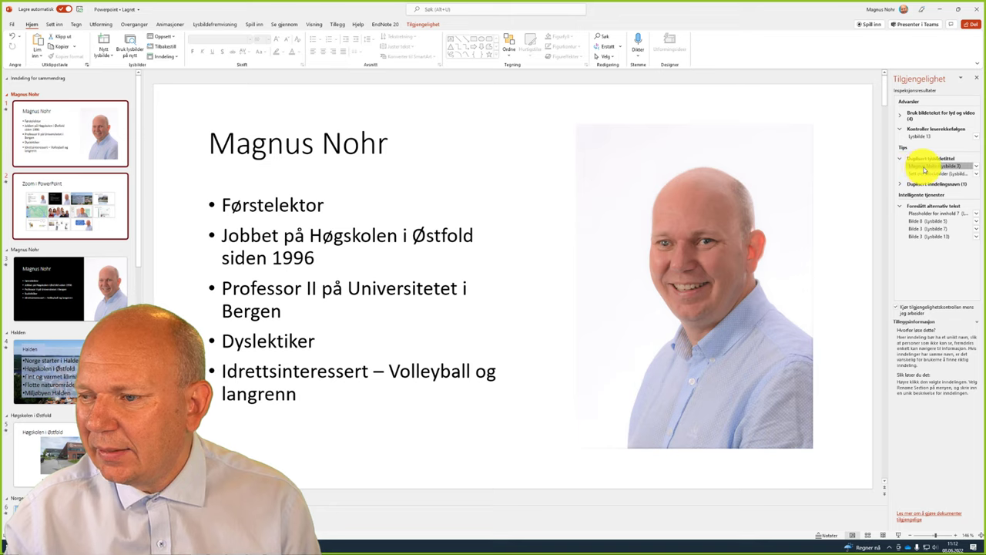
click(924, 167)
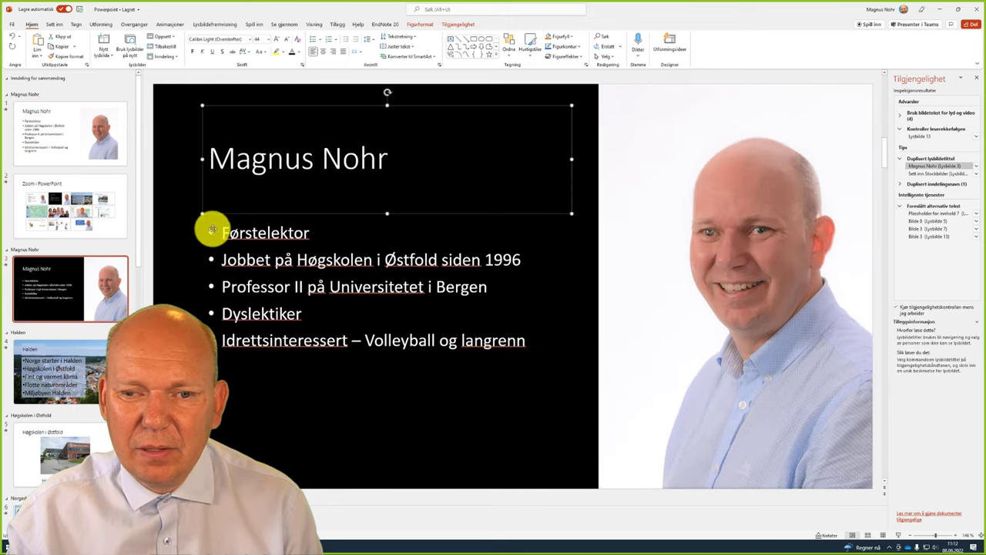
click(387, 158)
click(388, 157)
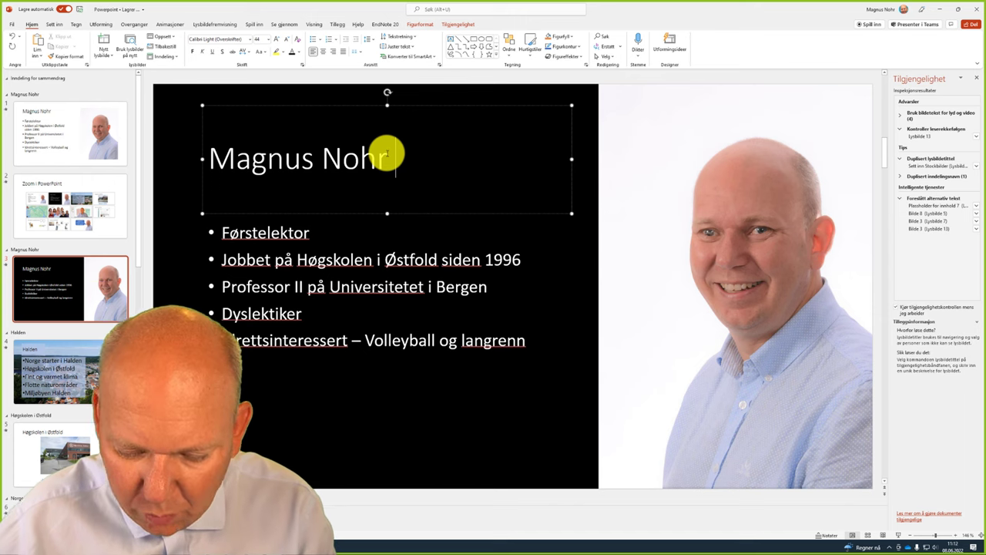
text(2)
- Compare with slide 1's title and open the suggested fixes for the duplicate section name
click(45, 143)
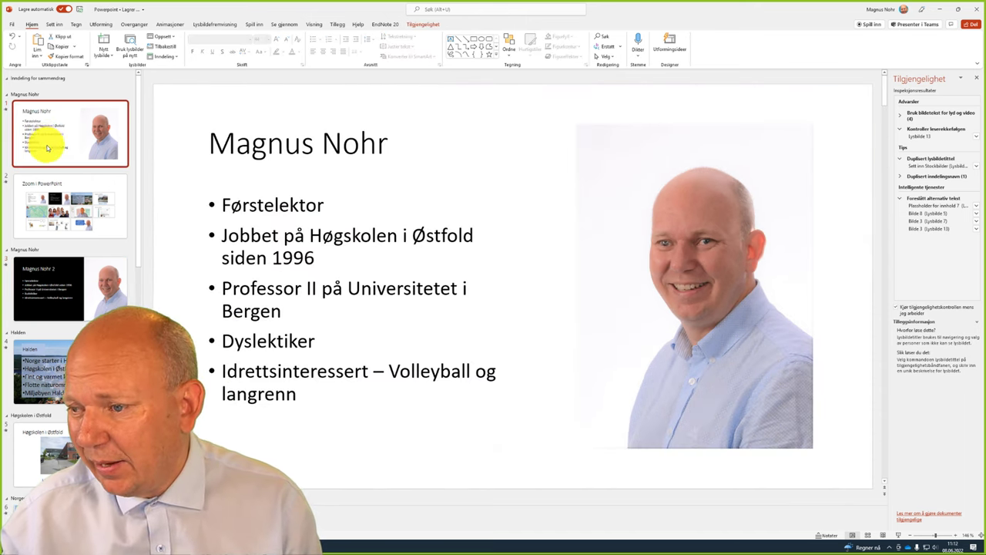
click(963, 167)
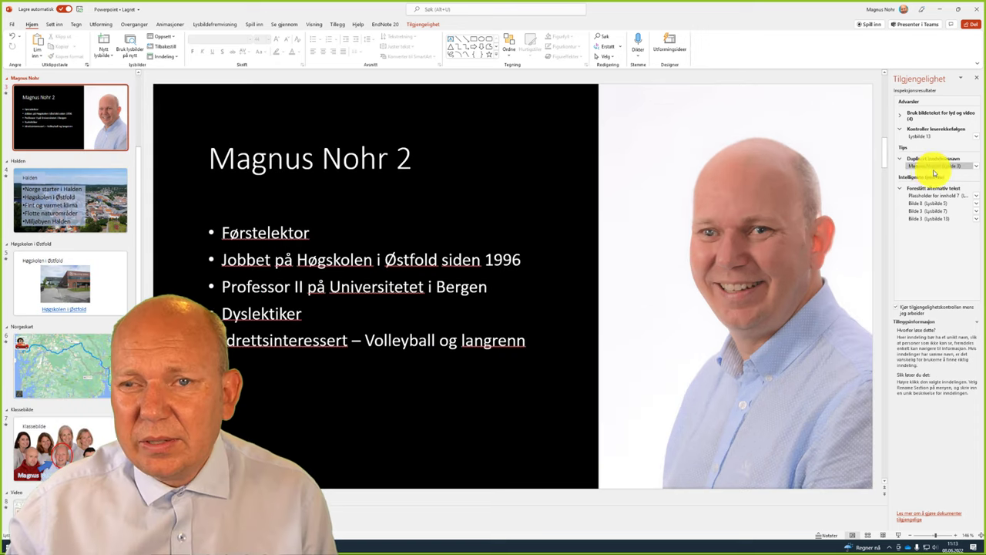
click(977, 167)
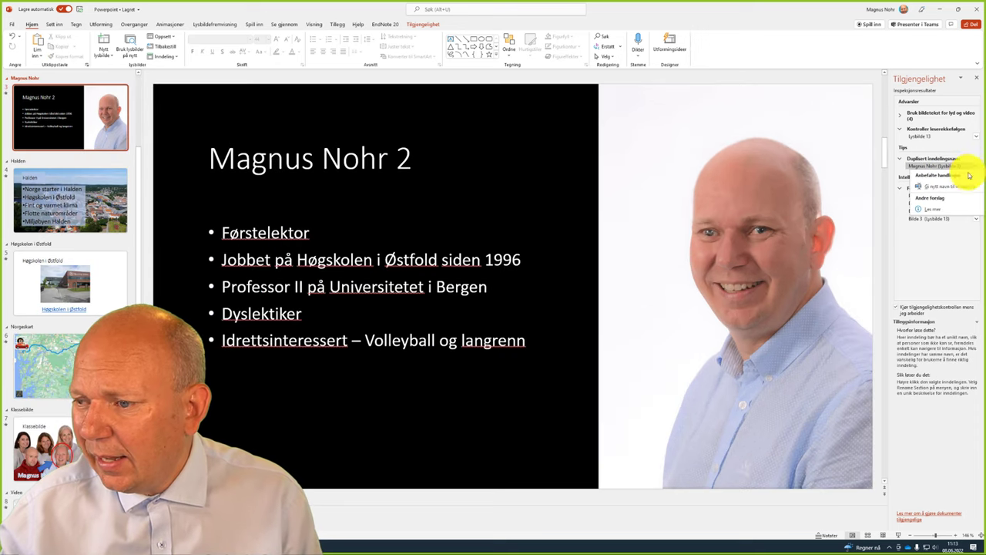
- Rename the second section, at slide 3, with a trailing 1 so it no longer duplicates the first section's name
click(22, 78)
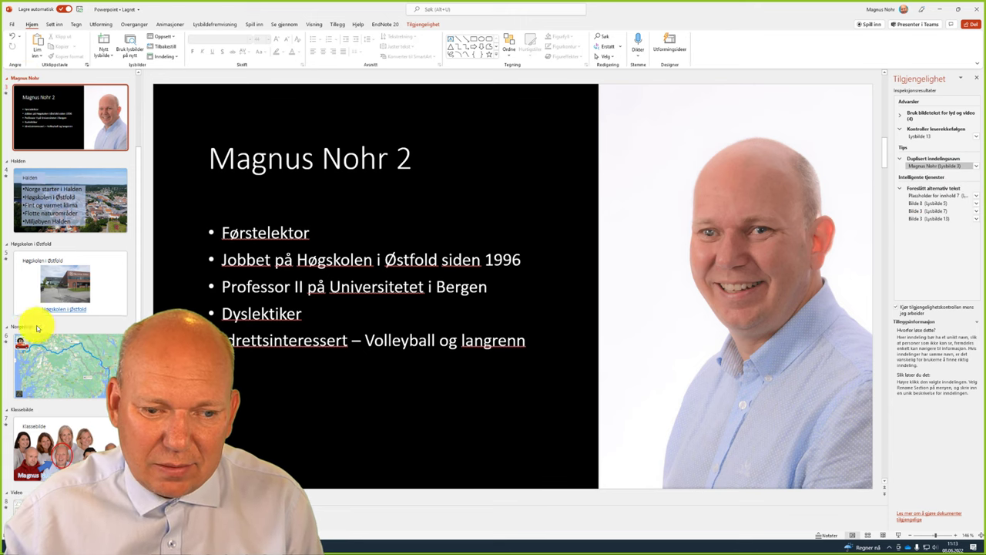
double_click(34, 78)
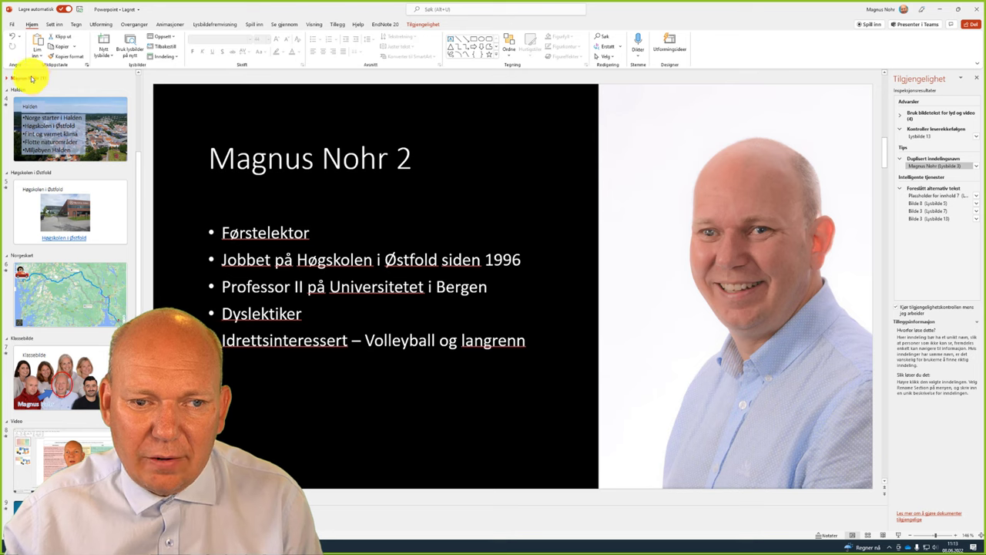
click(10, 79)
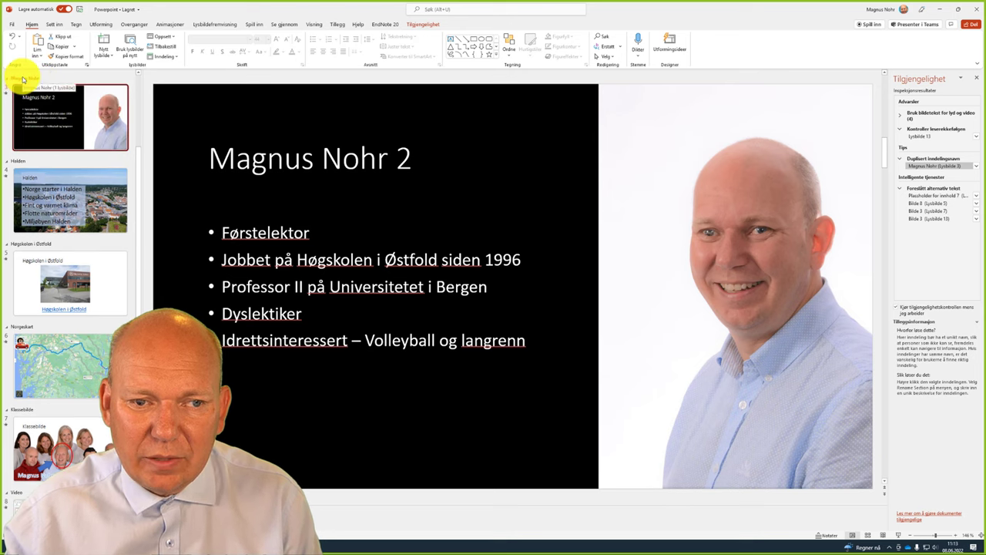
right_click(23, 79)
click(44, 84)
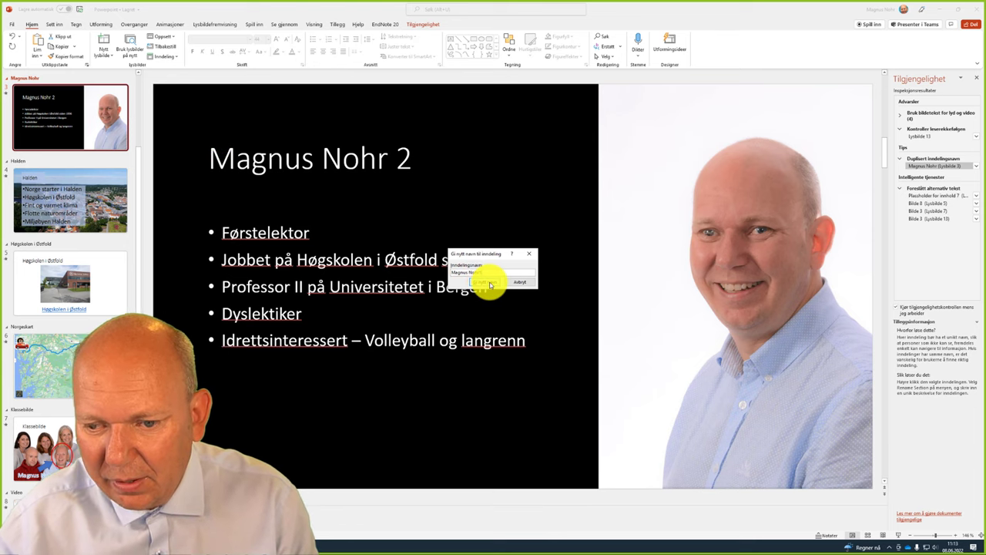
click(488, 282)
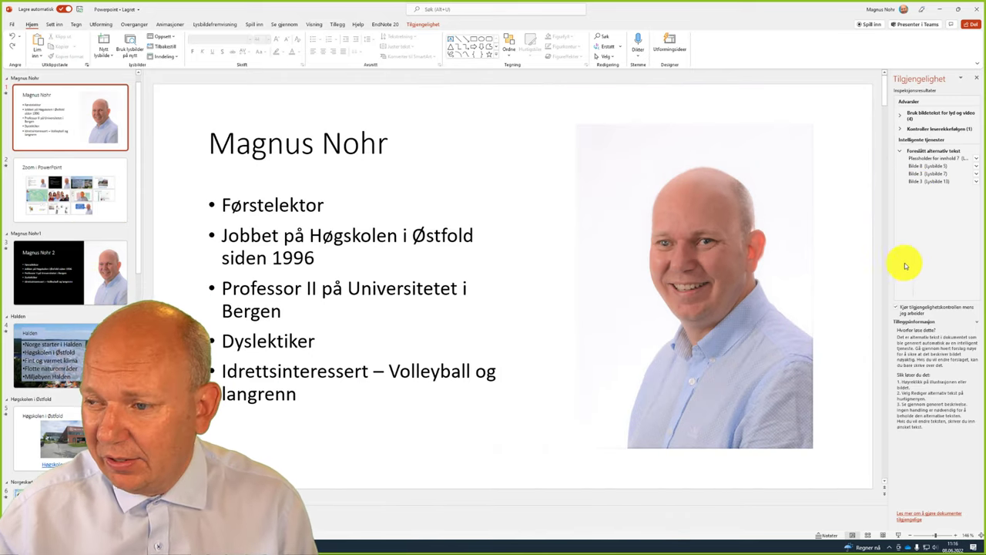
- Replace the slide 1 portrait's generated alt text with 'Fotografi av' followed by the photographed person's name
click(976, 159)
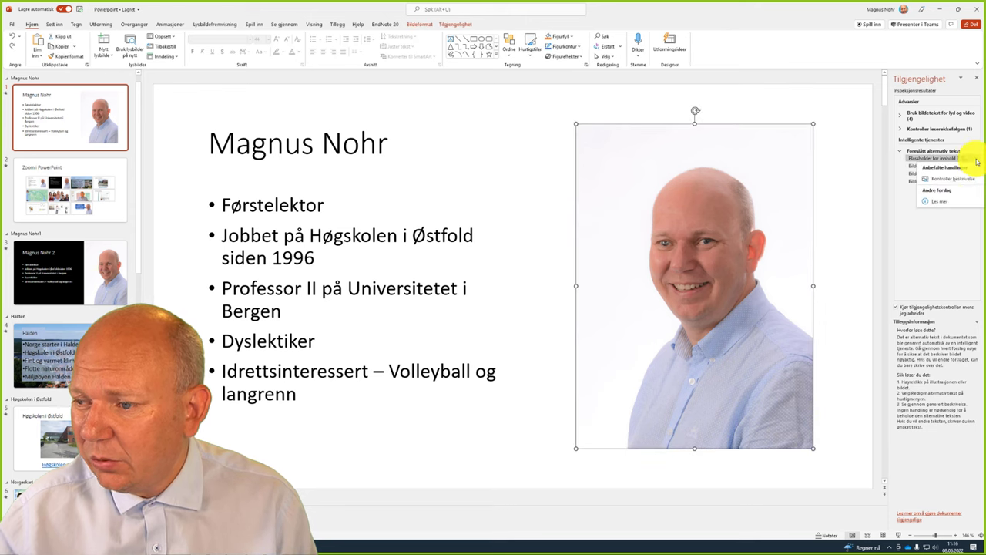
click(960, 180)
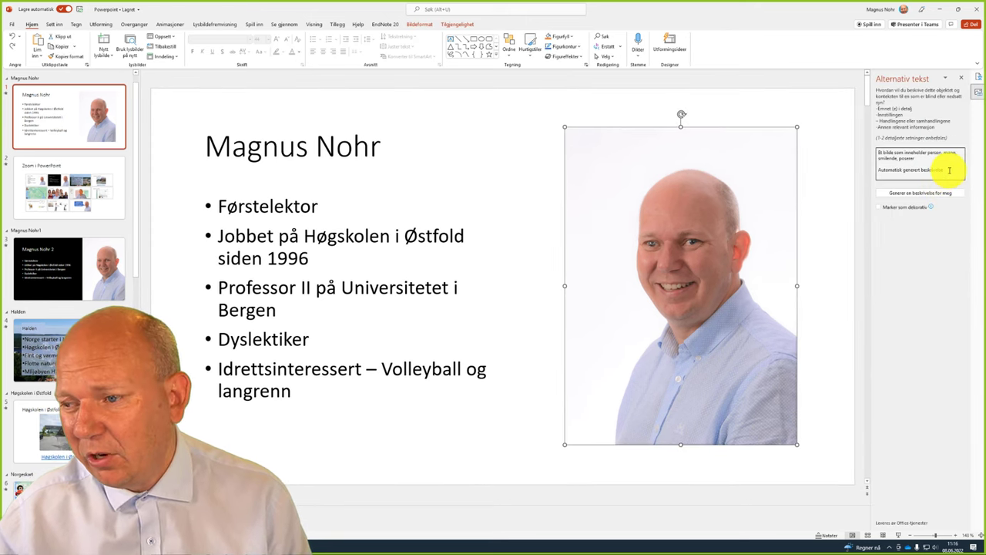
drag(939, 168, 877, 152)
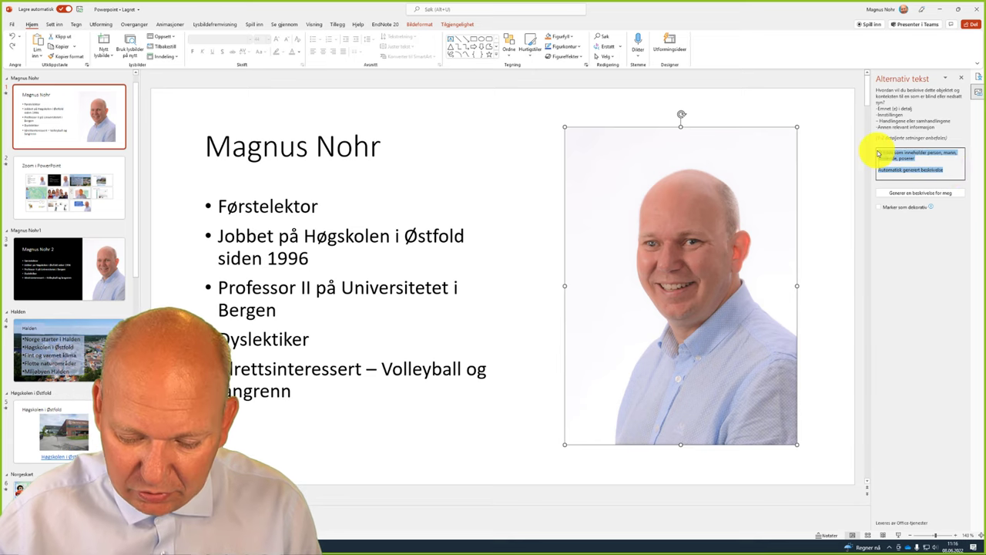
text(Fotografi av Magnus Nohr)
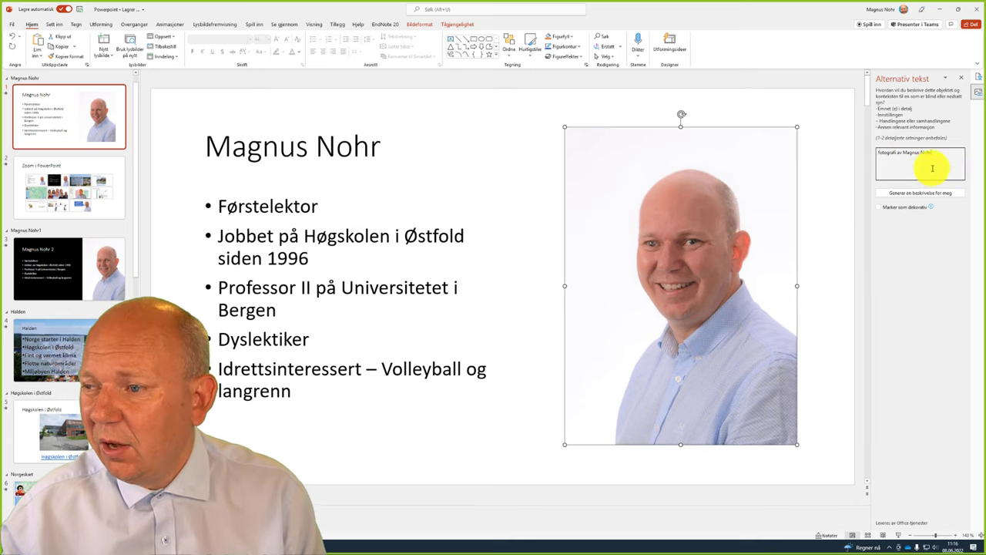
click(962, 78)
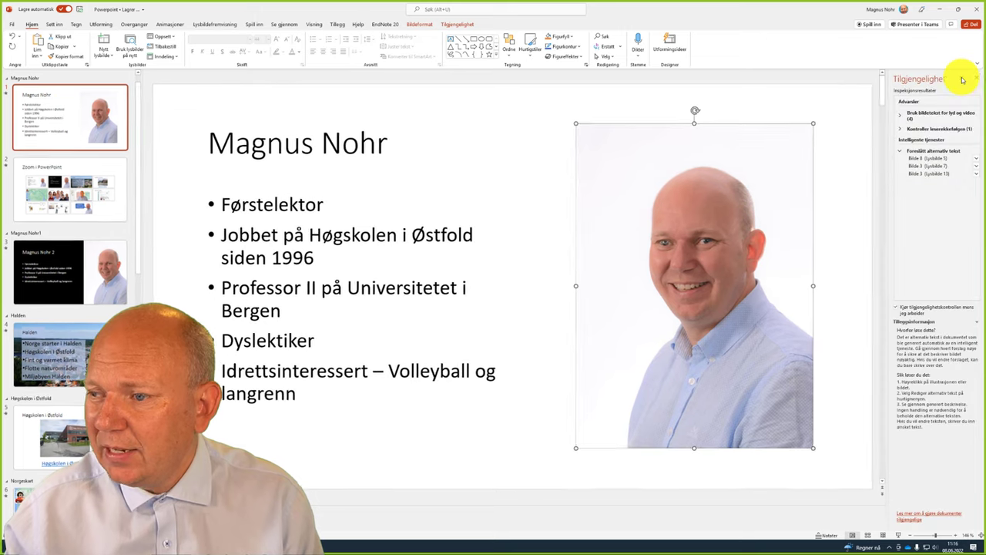
- Review the alt text of the slide 5 campus photo, Bilde 8
click(946, 159)
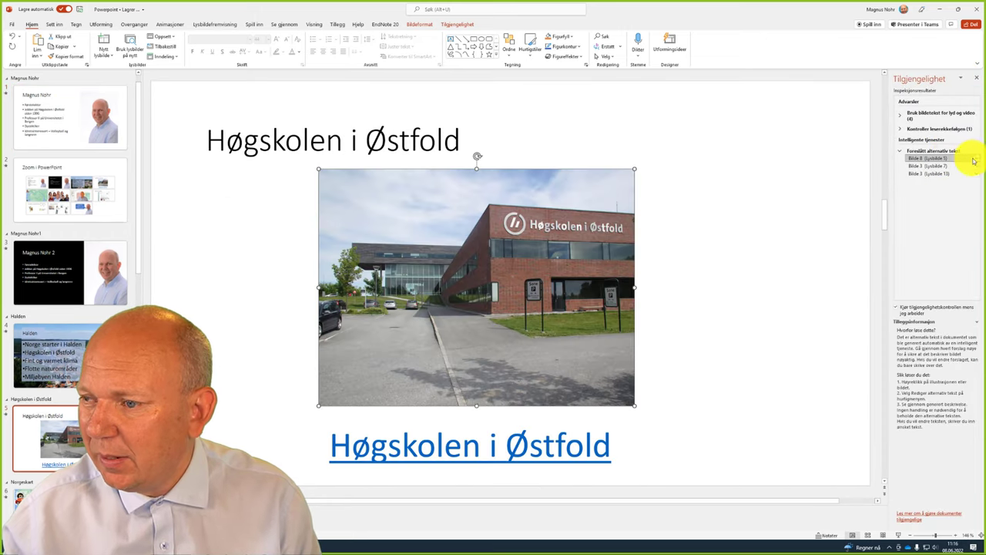
click(975, 158)
click(936, 174)
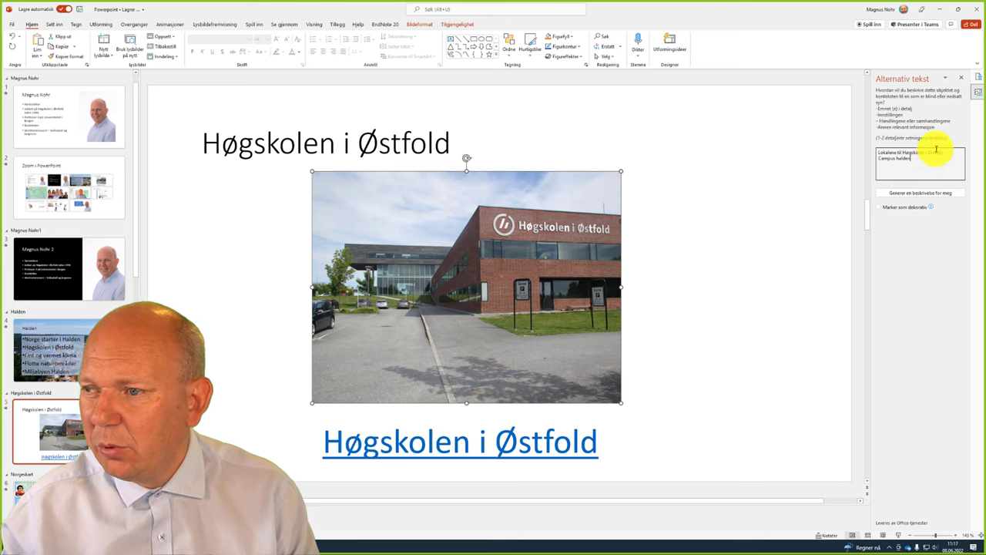
click(960, 78)
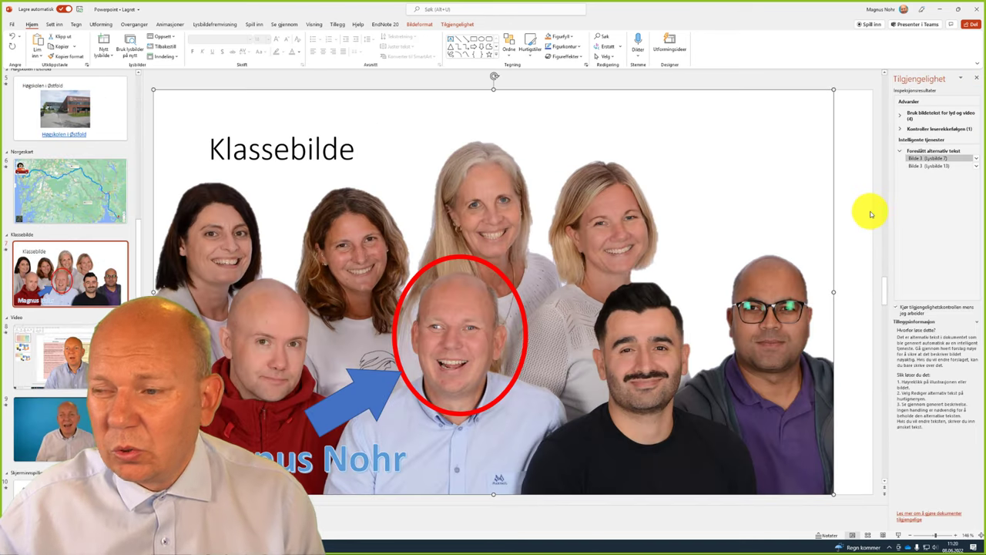
- Replace the slide 7 class photo's generated alt text with a pasted description of Seksjon for ikt og læring staff
click(976, 159)
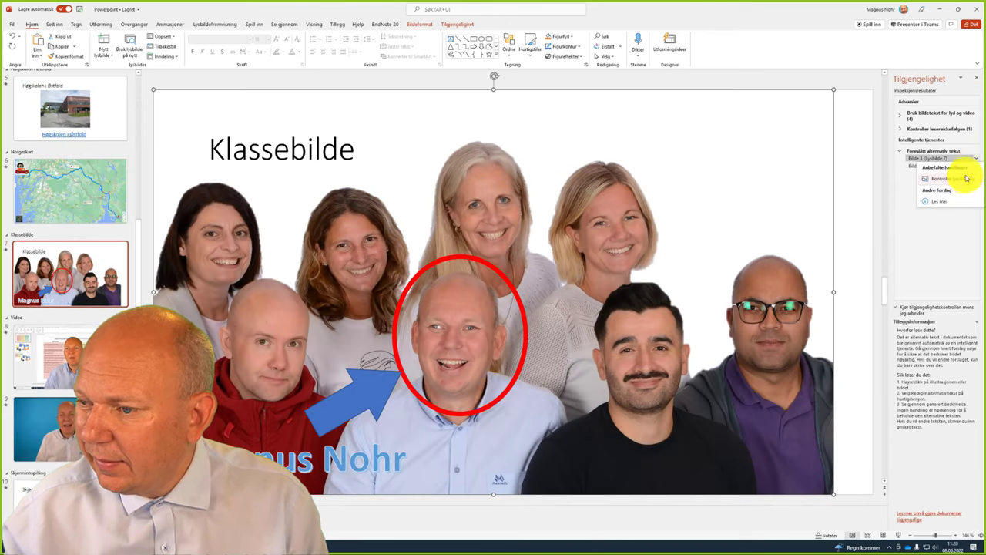
click(964, 179)
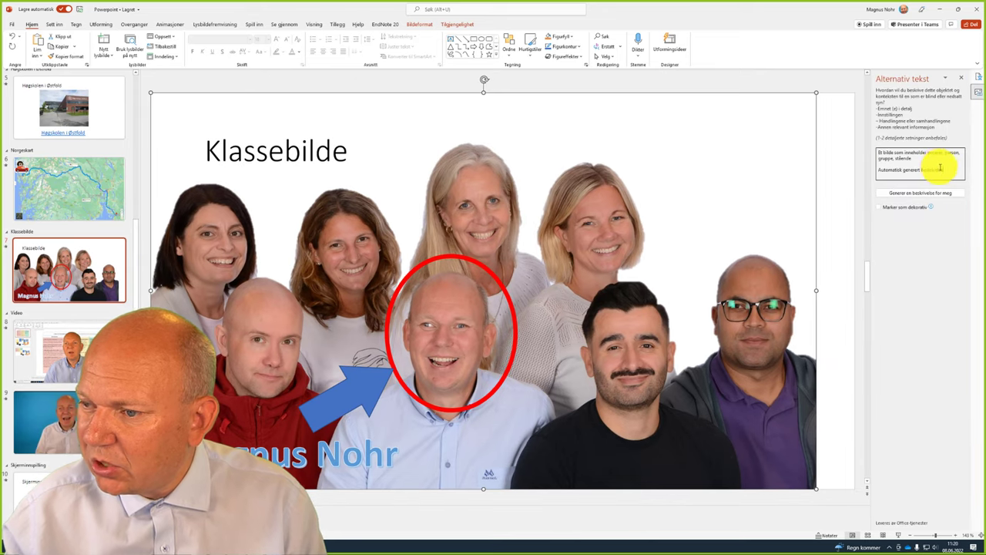
drag(940, 167, 876, 150)
key(Delete)
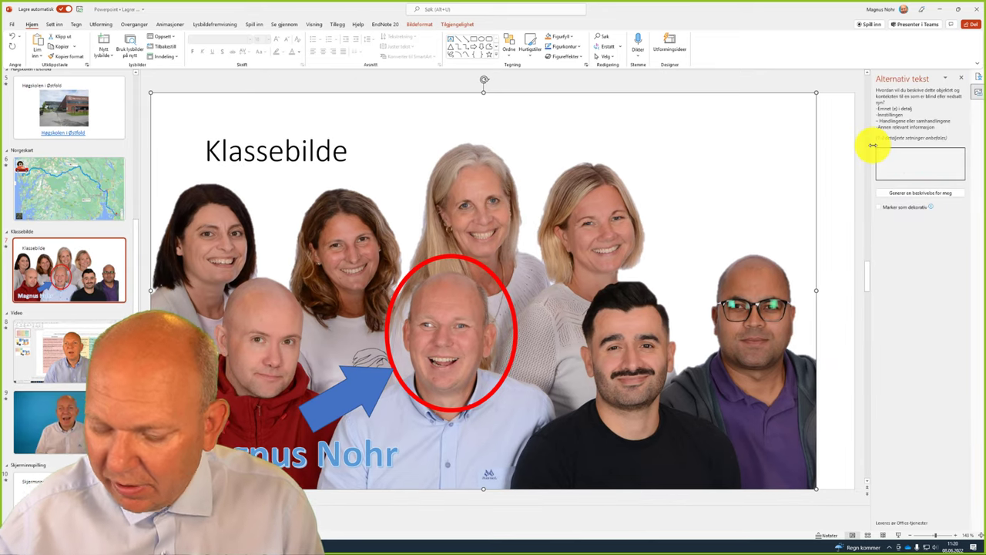
text(De ansatte i Seksjon for ikt og læring ved Høgskolen i Østfold)
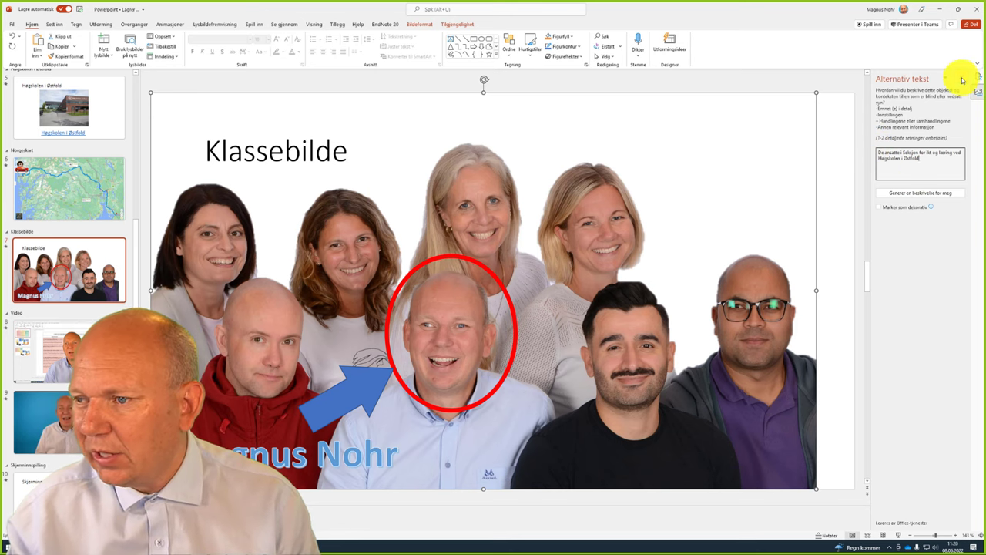
click(963, 79)
- Rewrite the slide 13 portrait's alt text as 'Fotografi av' followed by the photographed person's name
click(937, 159)
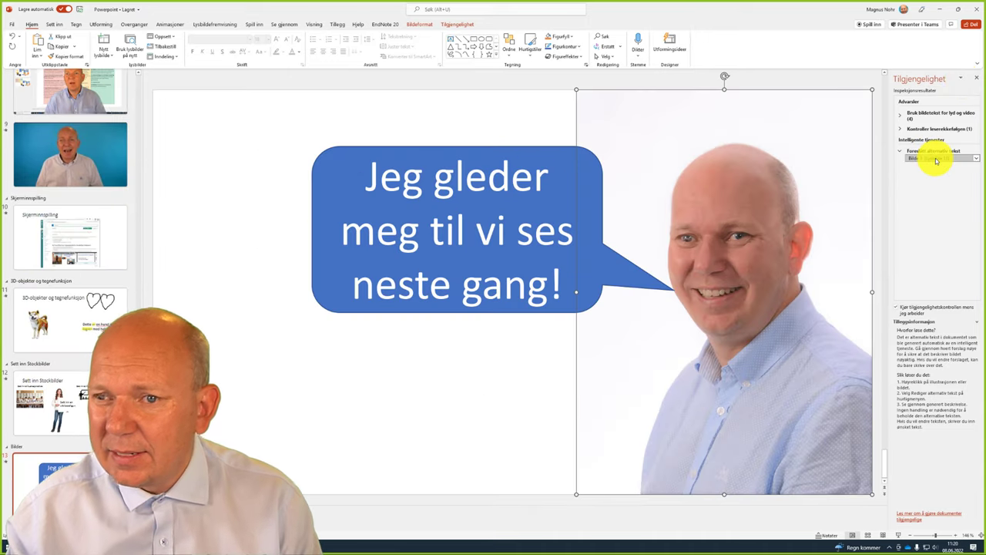
click(977, 160)
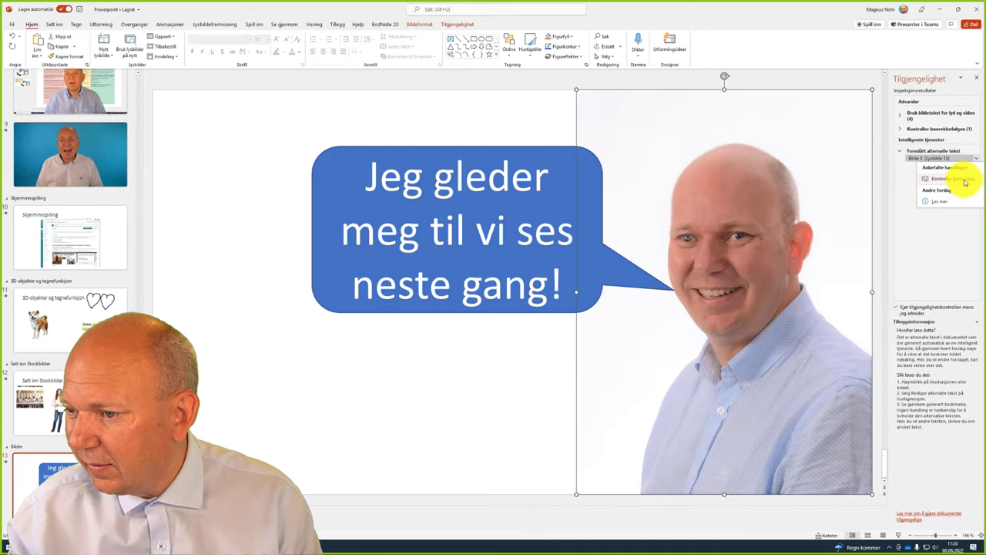
click(965, 181)
drag(948, 169, 859, 149)
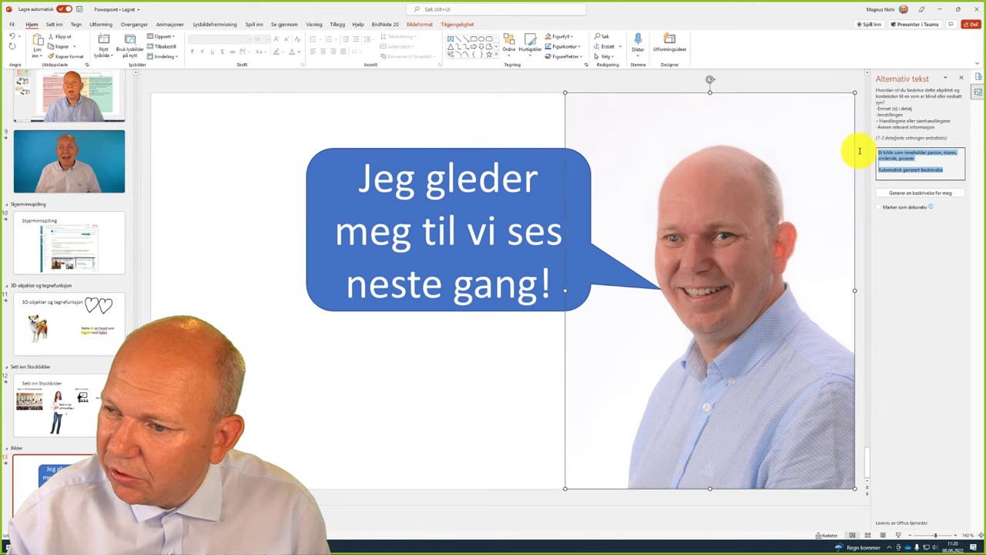
text(Fotografi av Magnus Nohr)
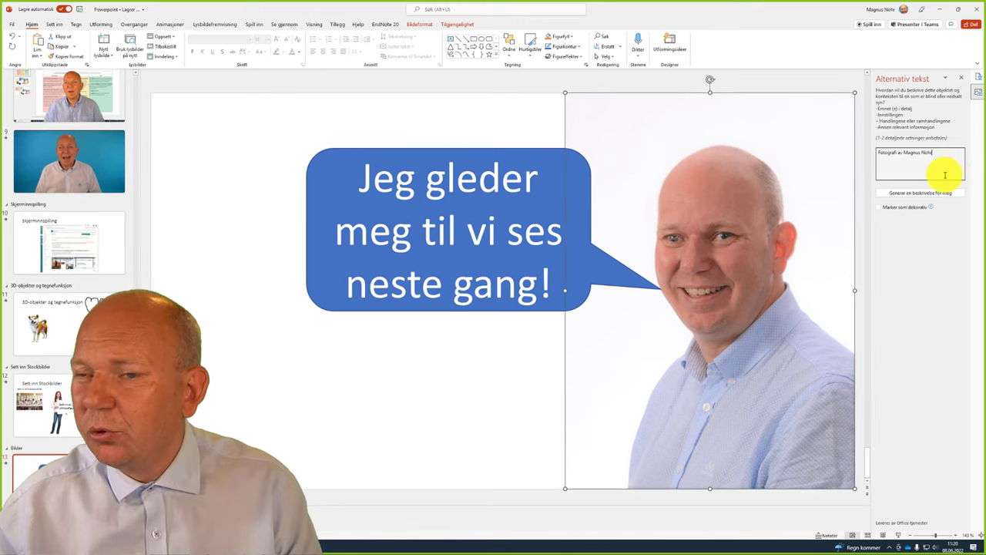
click(961, 78)
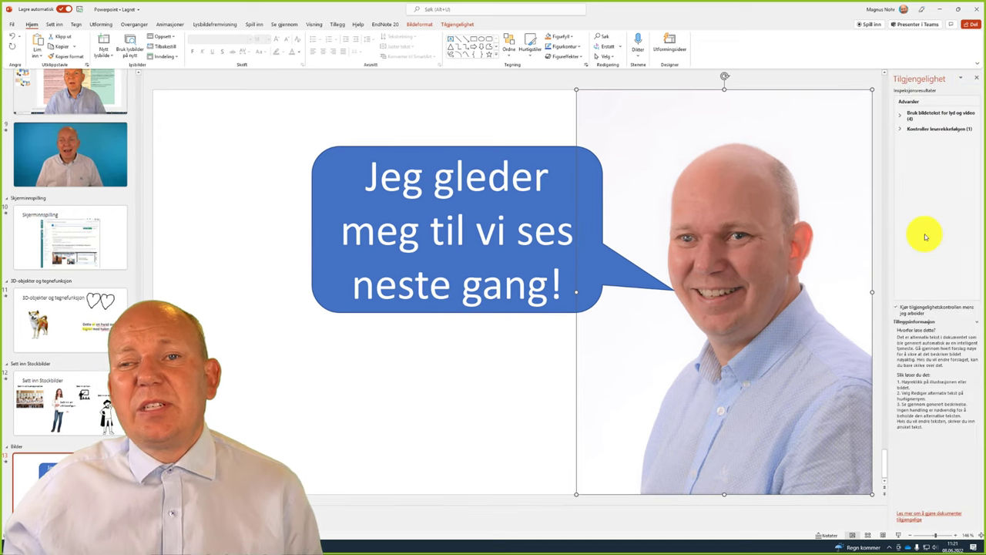